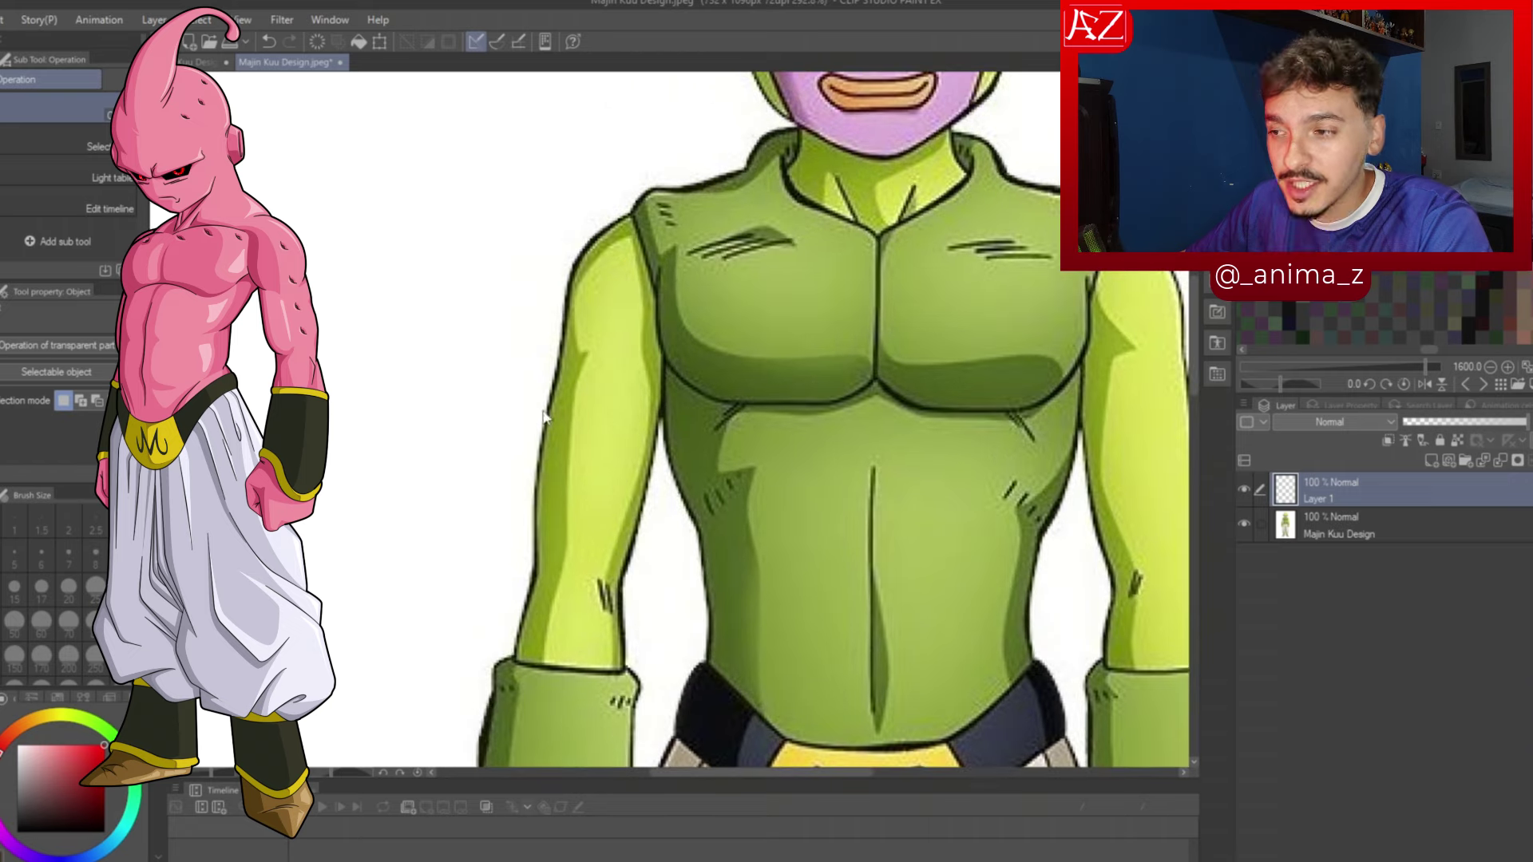
Examine the Majin Kuu reference design from head to feet, including the face, torso, belt, gauntlets and trousers
{"action": "scroll", "coordinate": [629, 439], "scroll_direction": "down", "scroll_amount": 1}
{"action": "scroll", "coordinate": [739, 235], "scroll_direction": "up", "scroll_amount": 3}
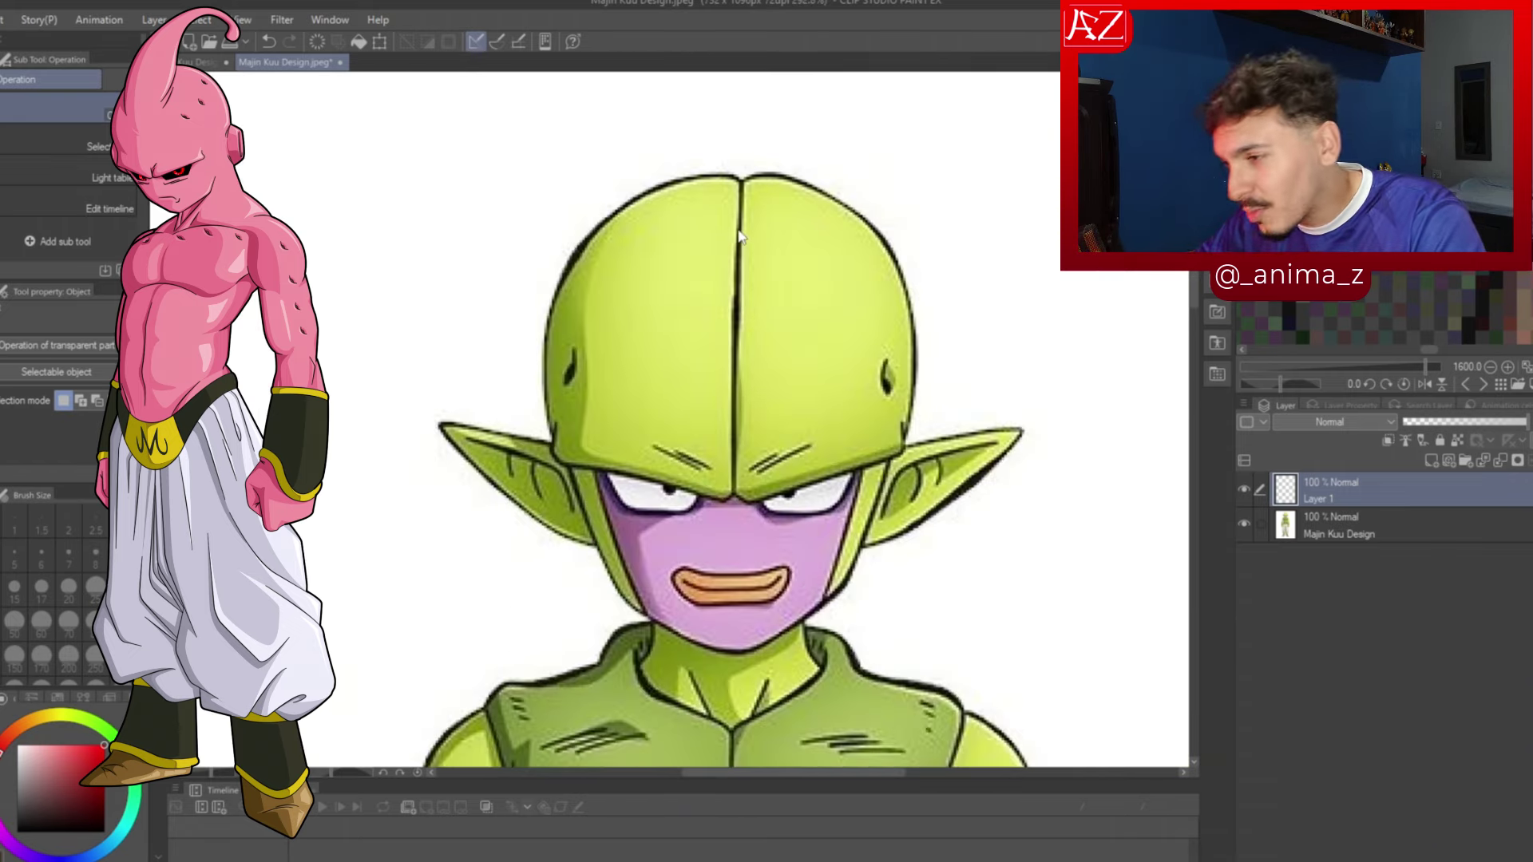
{"action": "scroll", "coordinate": [738, 235], "scroll_direction": "down", "scroll_amount": 4}
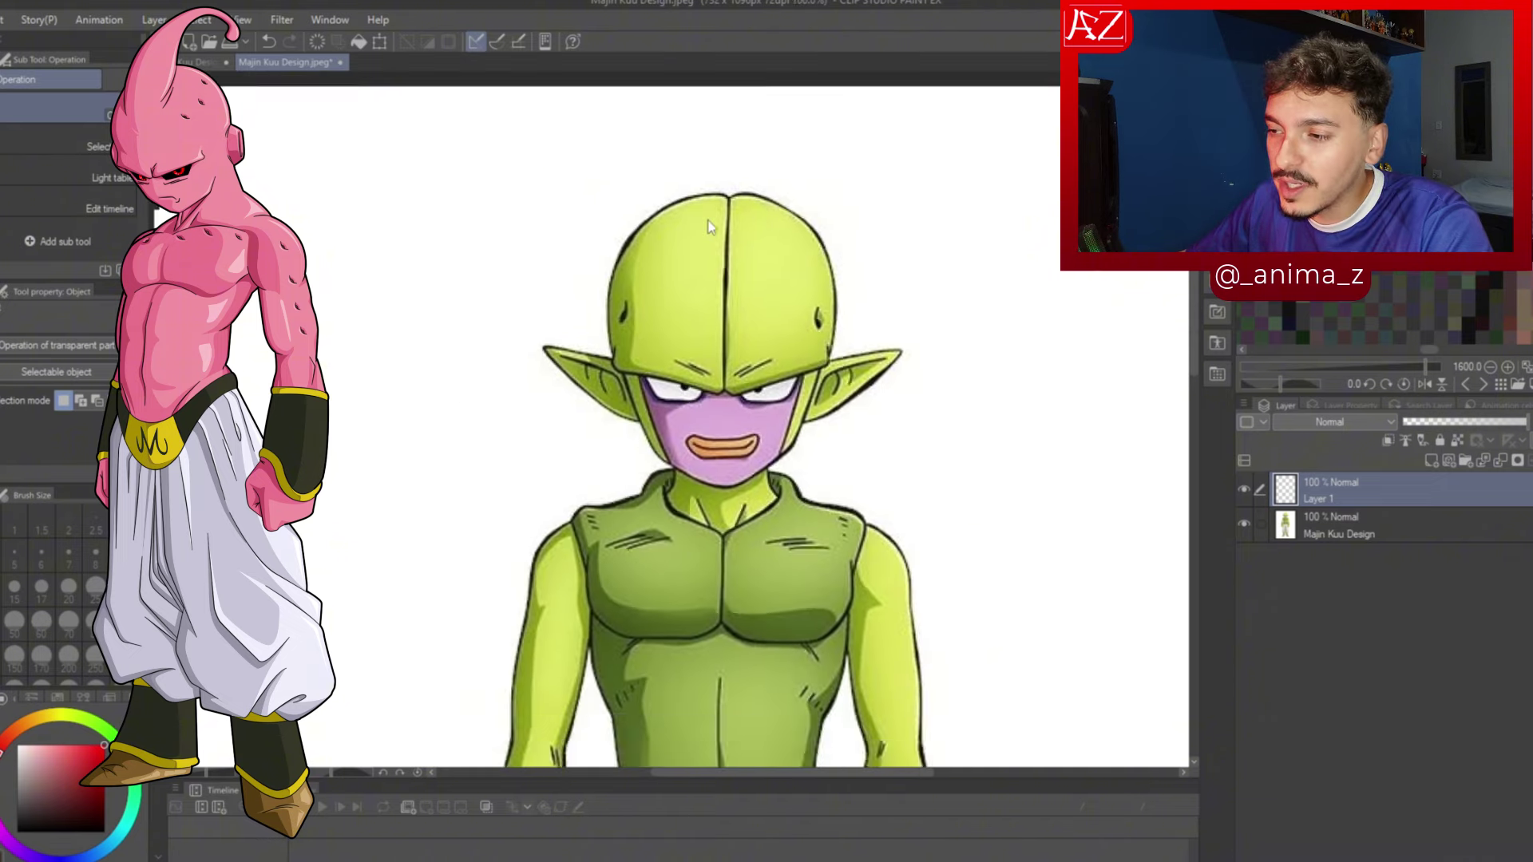
{"action": "scroll", "coordinate": [703, 391], "scroll_direction": "up", "scroll_amount": 1}
{"action": "scroll", "coordinate": [702, 391], "scroll_direction": "up", "scroll_amount": 2}
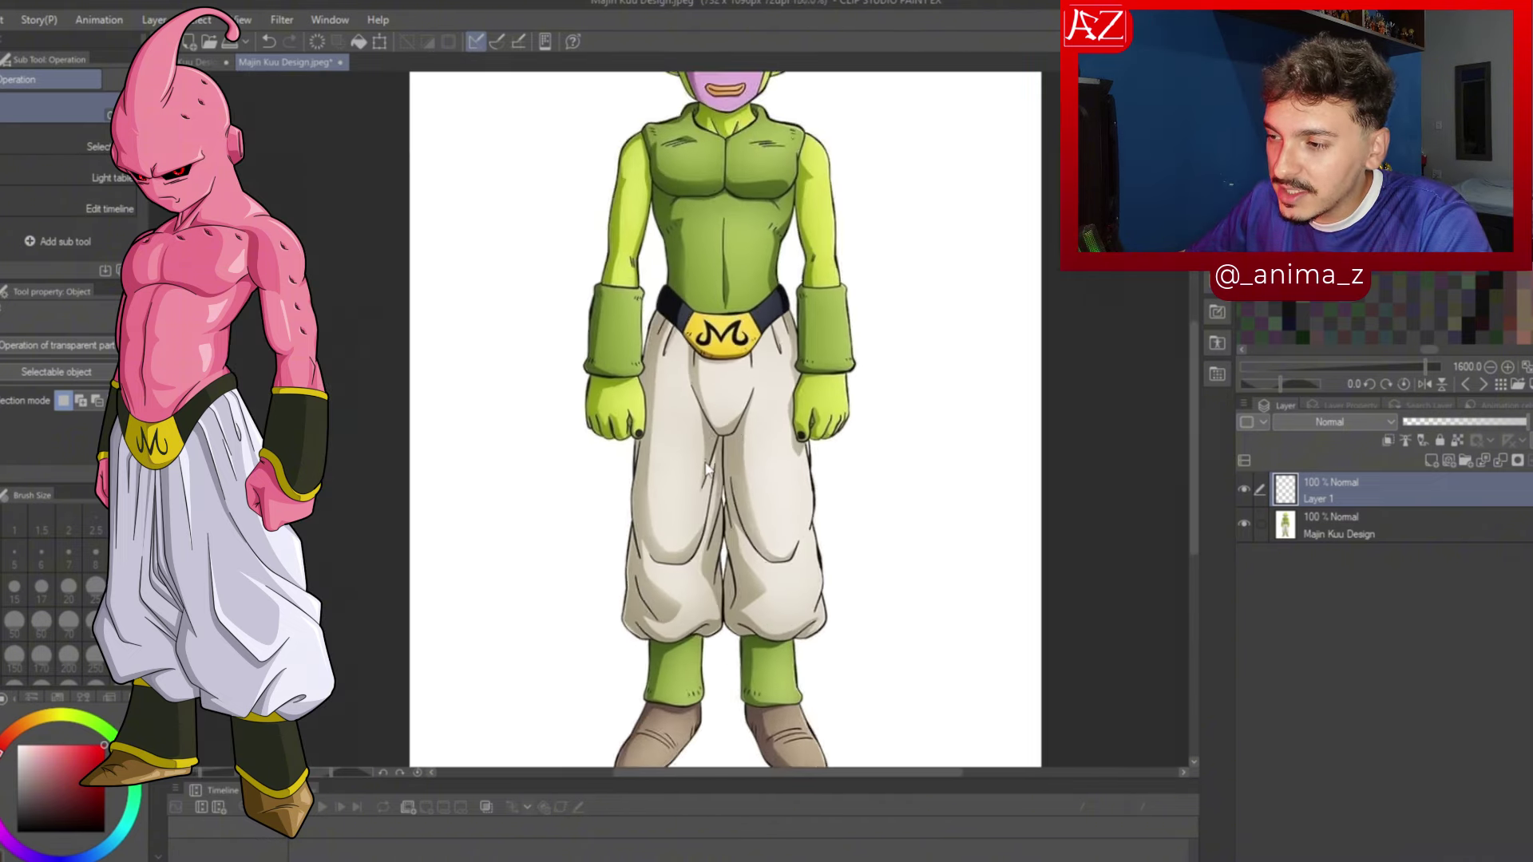
{"action": "scroll", "coordinate": [705, 474], "scroll_direction": "down", "scroll_amount": 3}
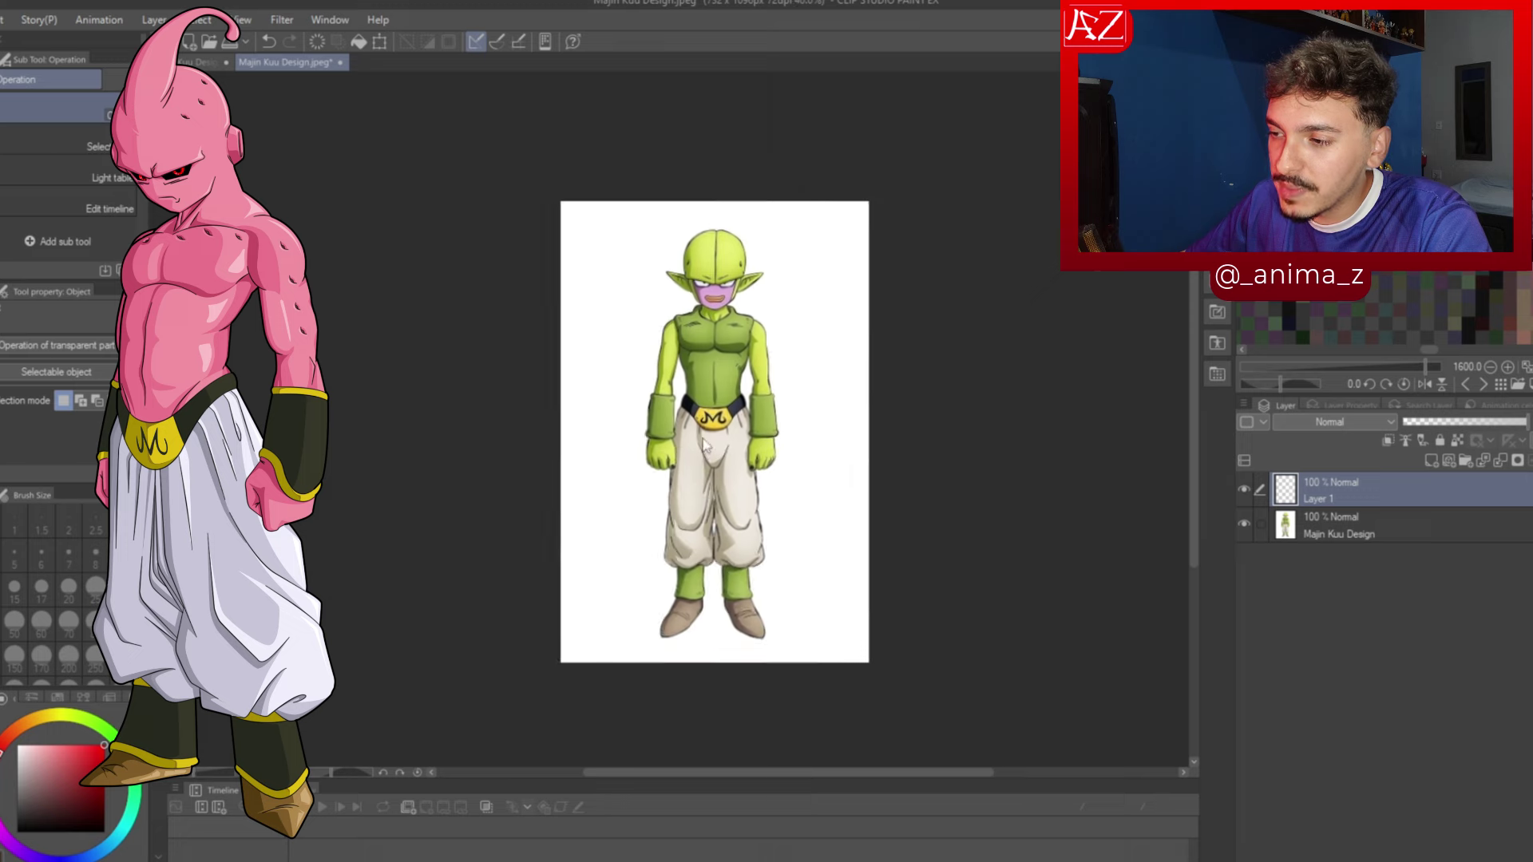
{"action": "scroll", "coordinate": [782, 315], "scroll_direction": "up", "scroll_amount": 2}
{"action": "scroll", "coordinate": [850, 345], "scroll_direction": "up", "scroll_amount": 1}
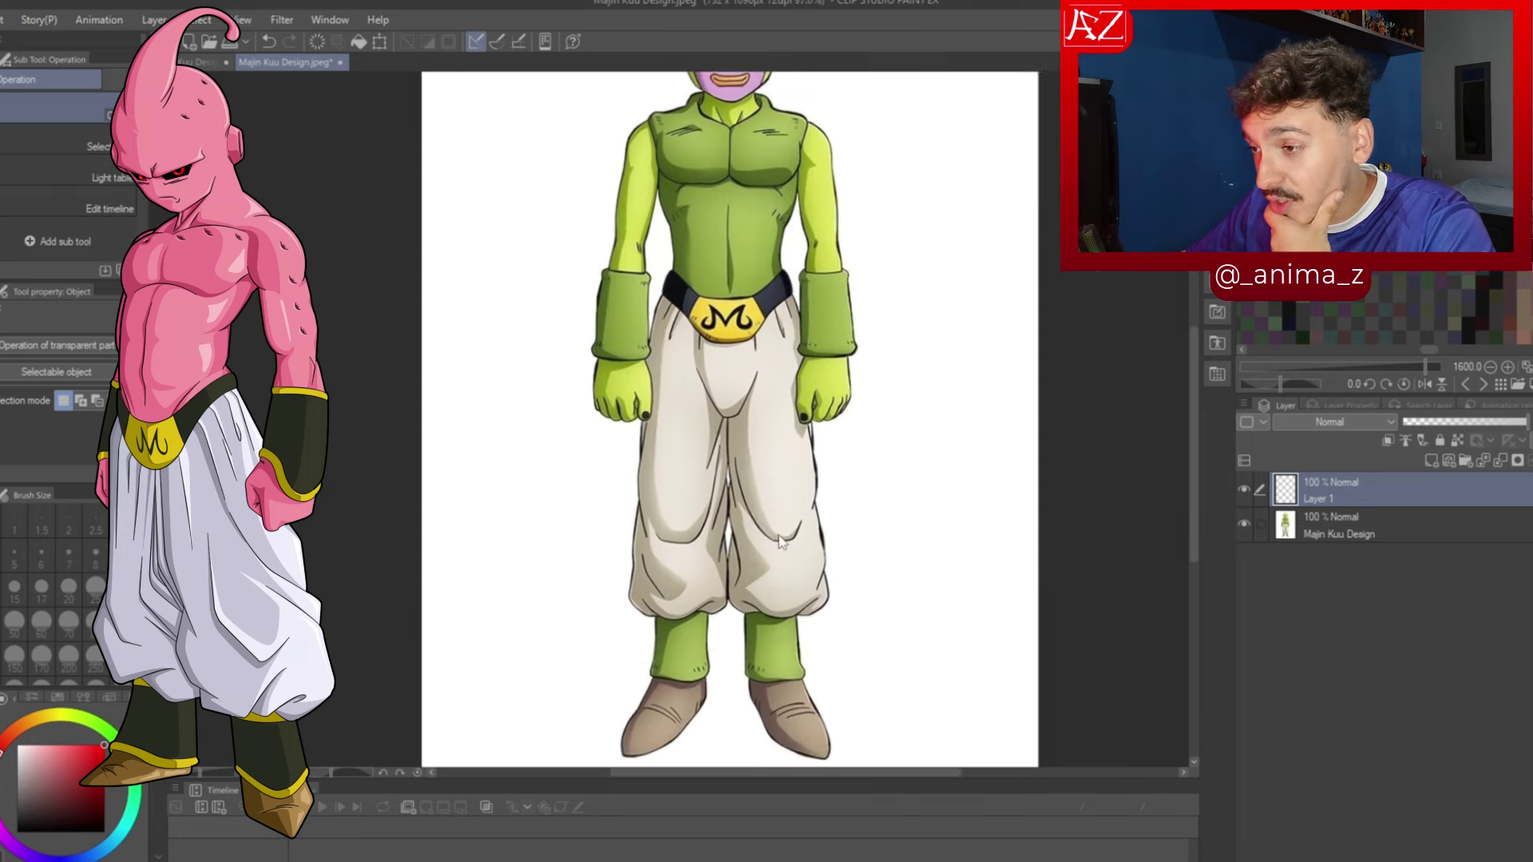
{"action": "scroll", "coordinate": [615, 363], "scroll_direction": "up", "scroll_amount": 1}
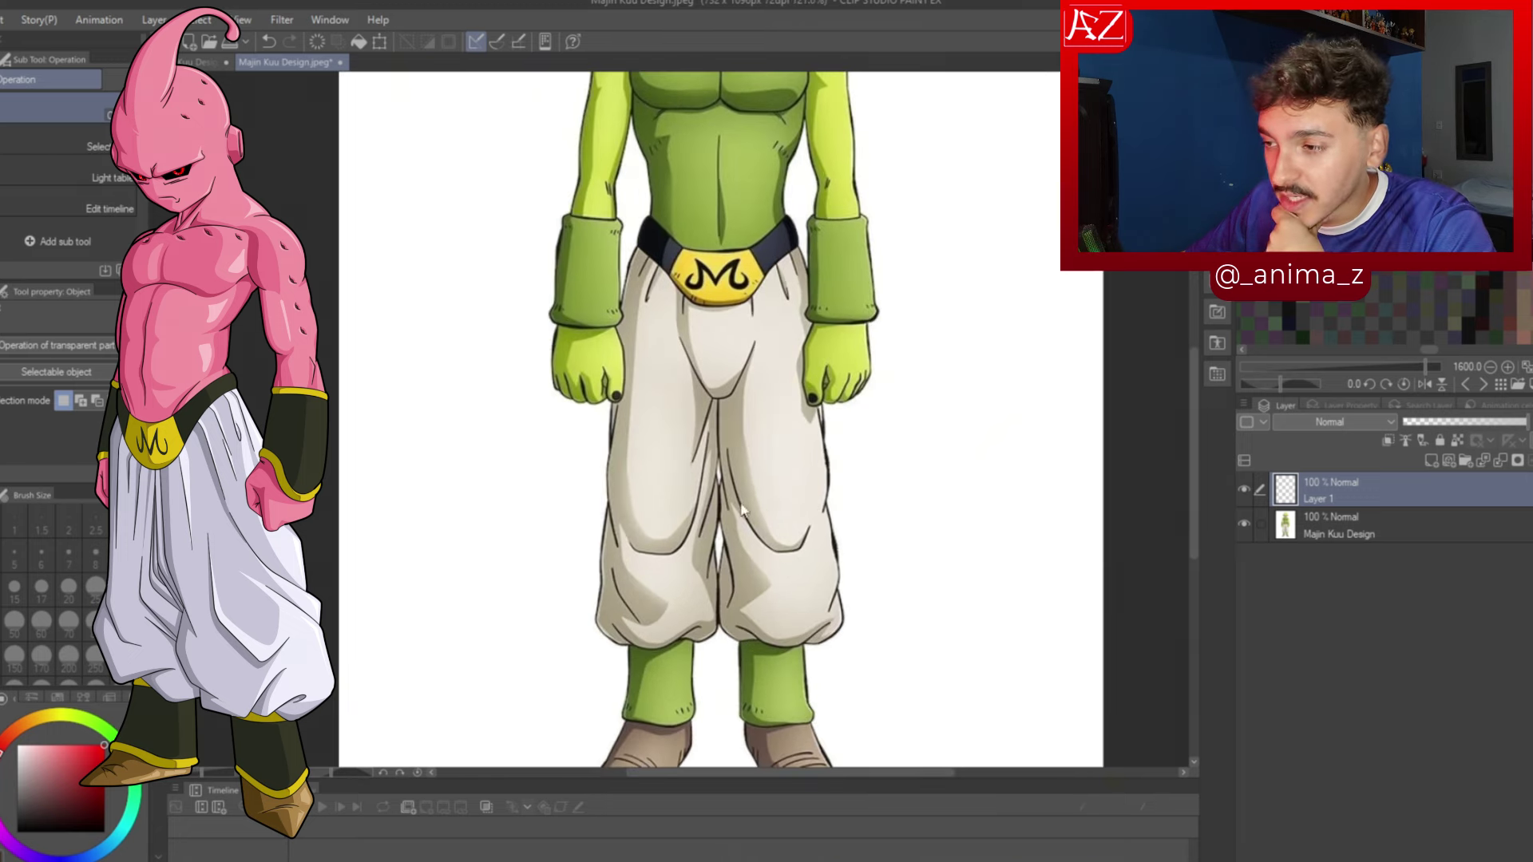
{"action": "scroll", "coordinate": [733, 393], "scroll_direction": "down", "scroll_amount": 2}
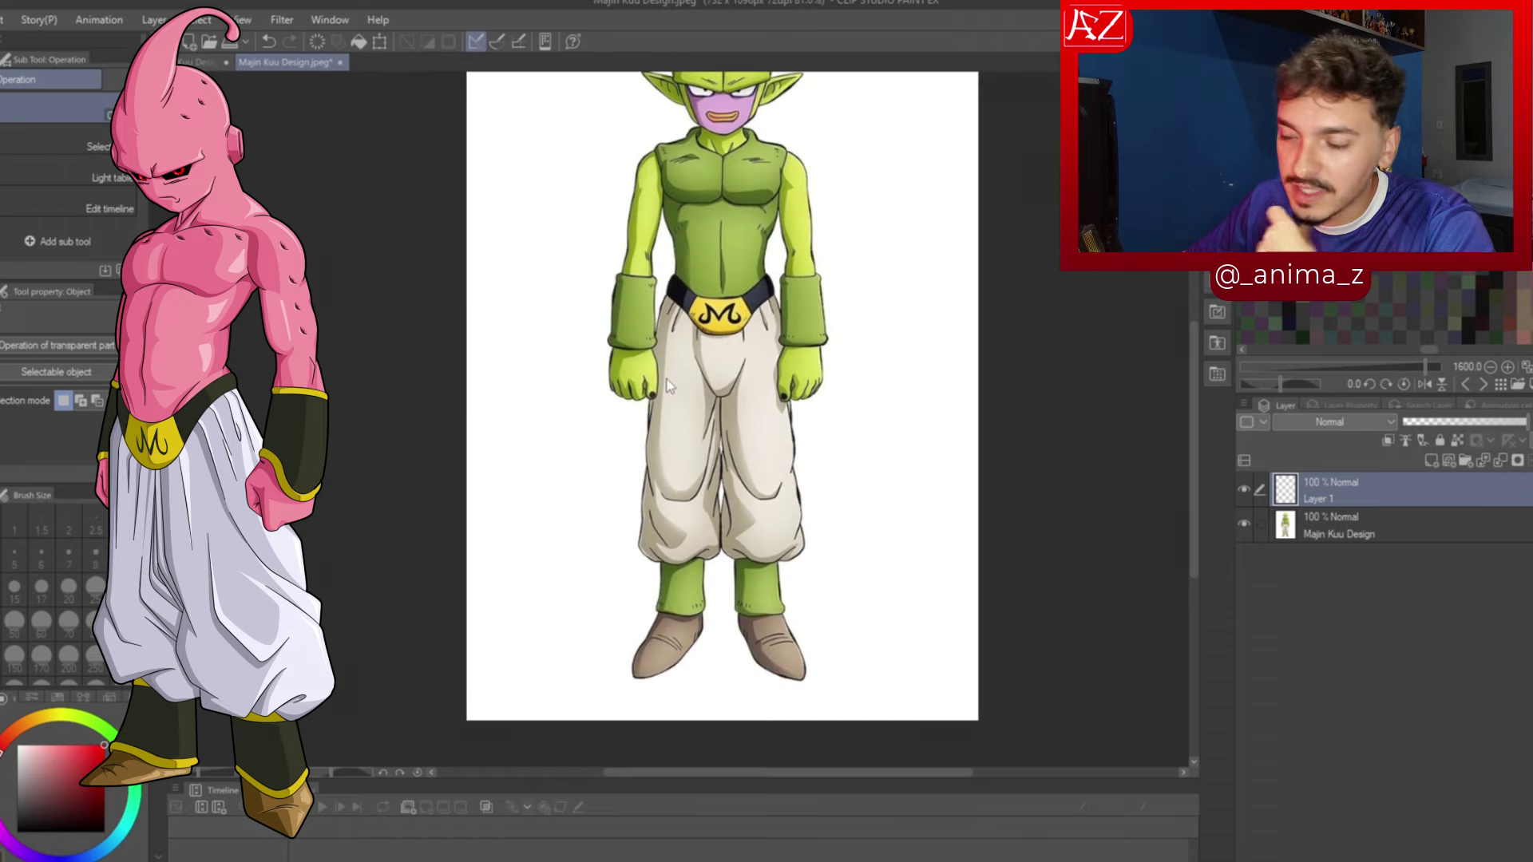
{"action": "scroll", "coordinate": [669, 386], "scroll_direction": "up", "scroll_amount": 4}
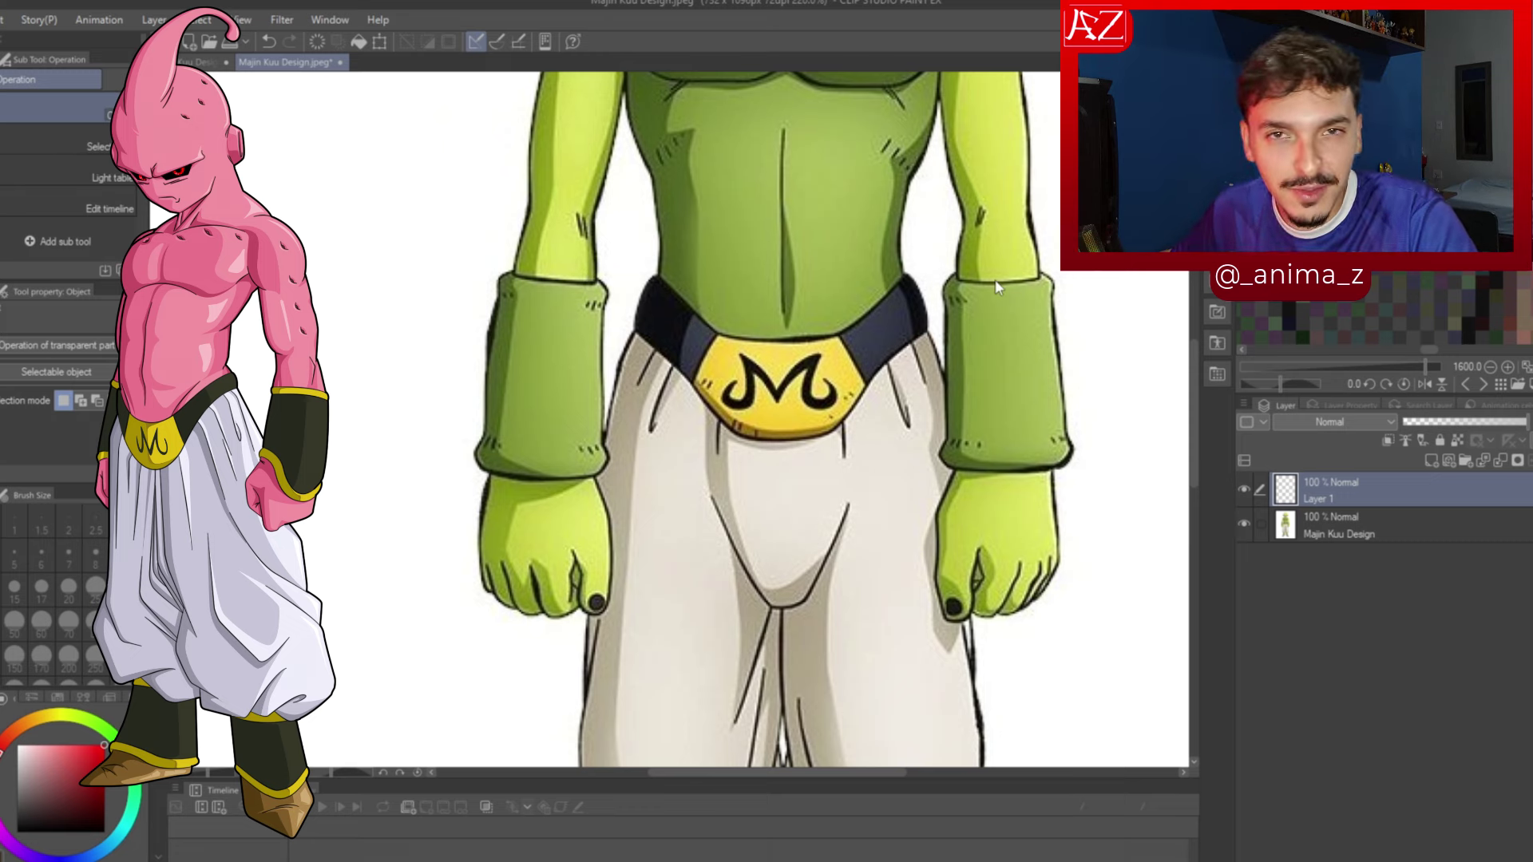
{"action": "scroll", "coordinate": [975, 308], "scroll_direction": "down", "scroll_amount": 4}
{"action": "scroll", "coordinate": [867, 279], "scroll_direction": "up", "scroll_amount": 2}
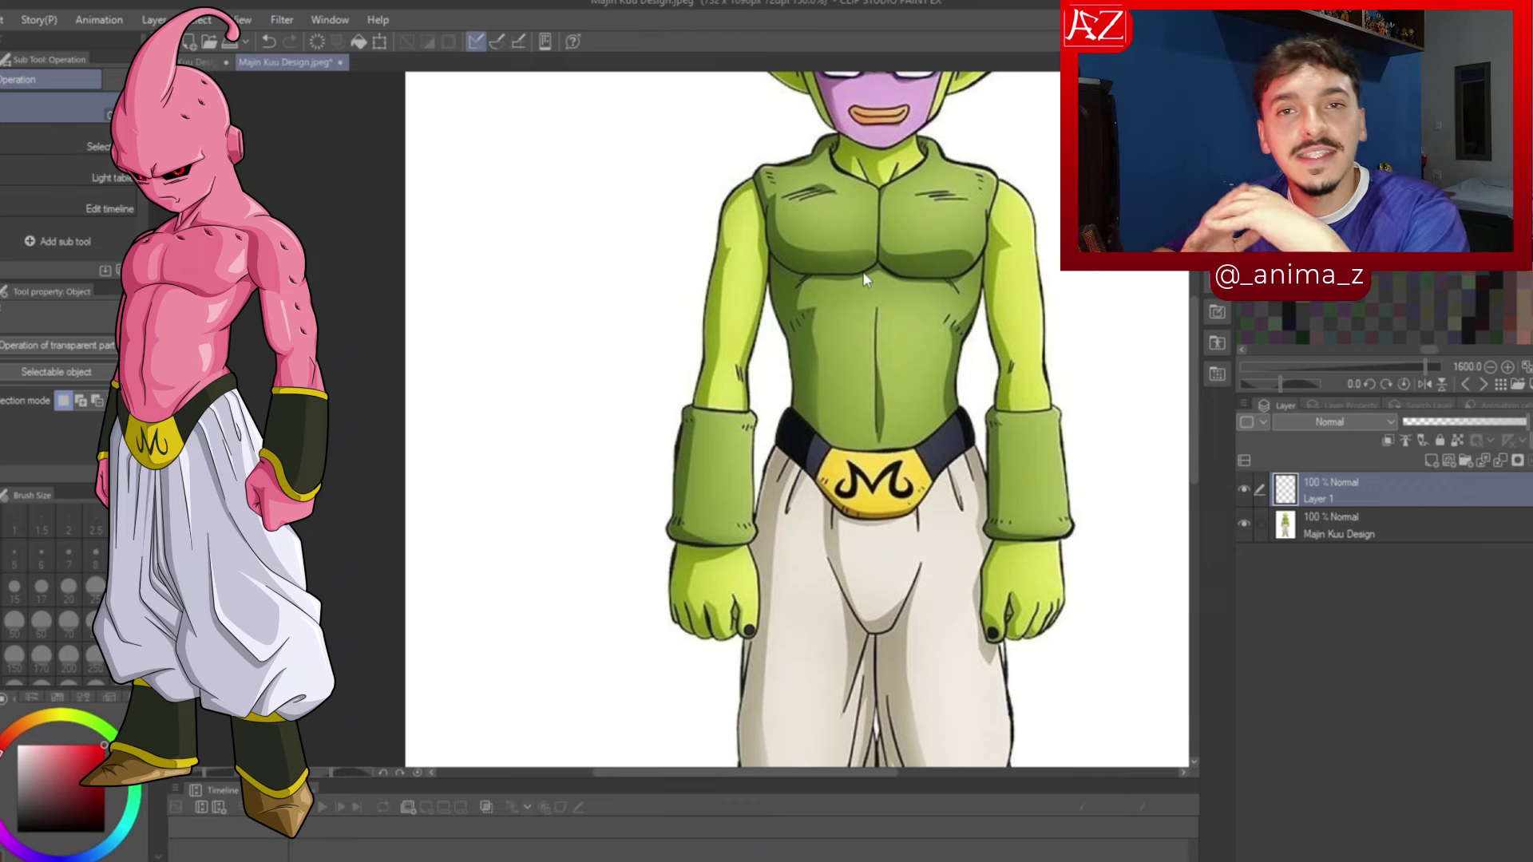
{"action": "key", "text": "ctrl+0"}
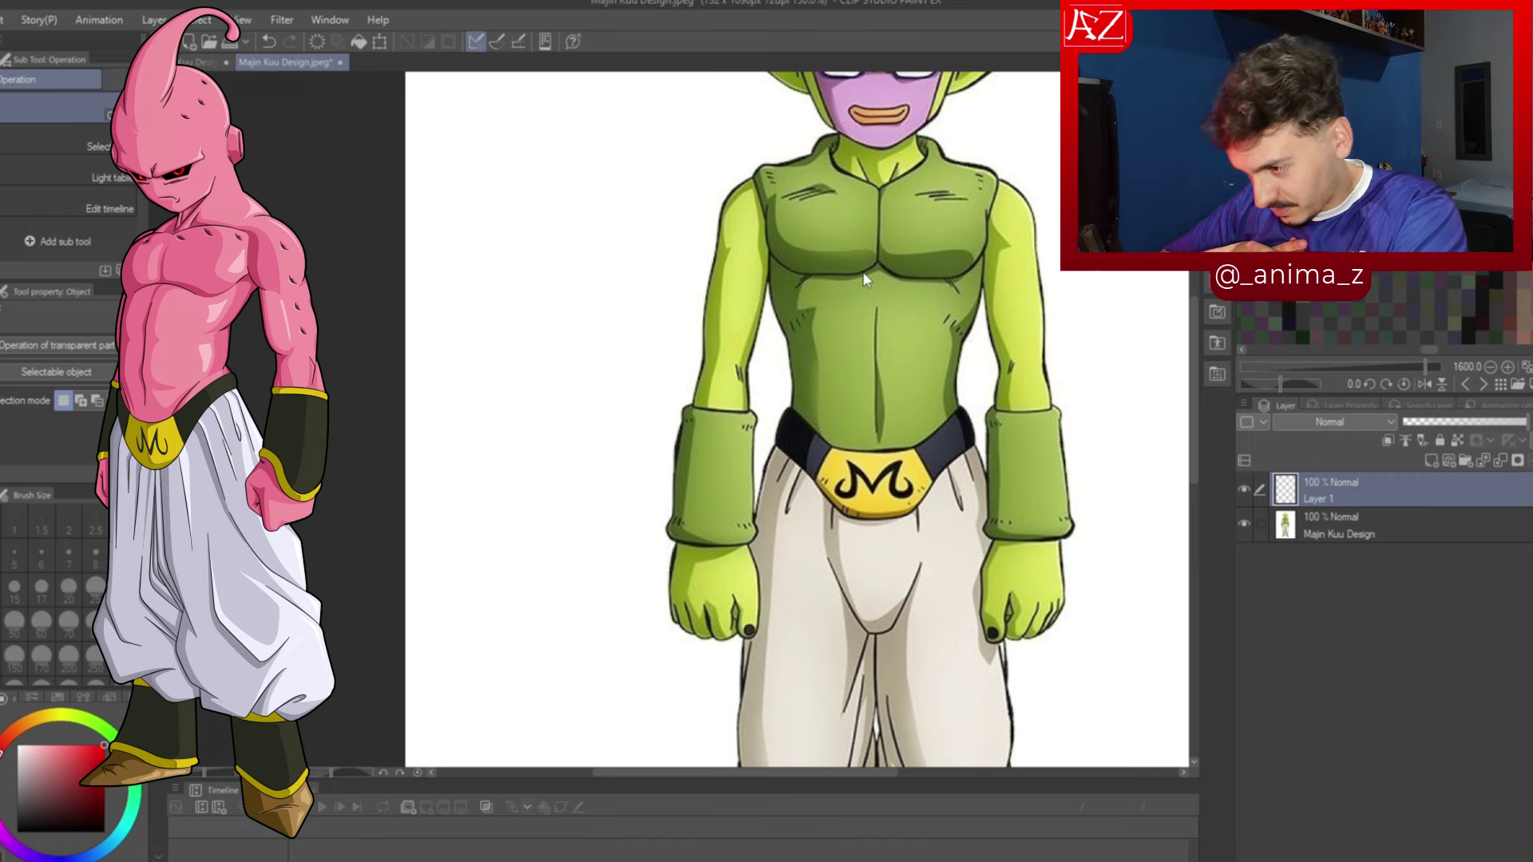
{"action": "scroll", "coordinate": [733, 326], "scroll_direction": "down", "scroll_amount": 2}
{"action": "scroll", "coordinate": [734, 326], "scroll_direction": "up", "scroll_amount": 1}
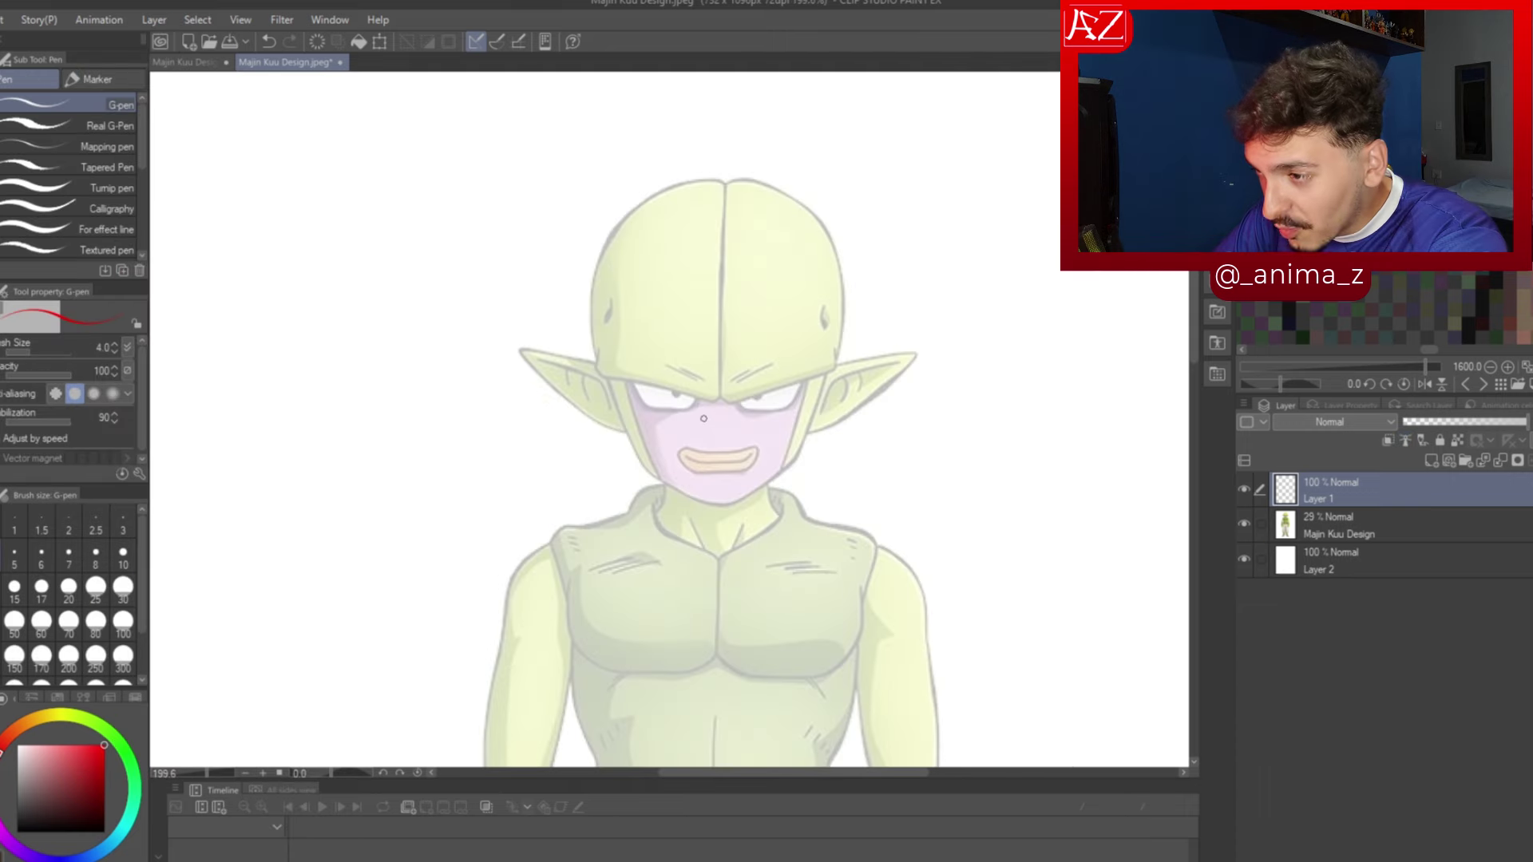
With the red G-pen at size 4.0, mark two X's on the face's cheek and sketch a curved Buu-style antenna on the head
{"action": "left_click_drag", "start_coordinate": [754, 421], "coordinate": [782, 448]}
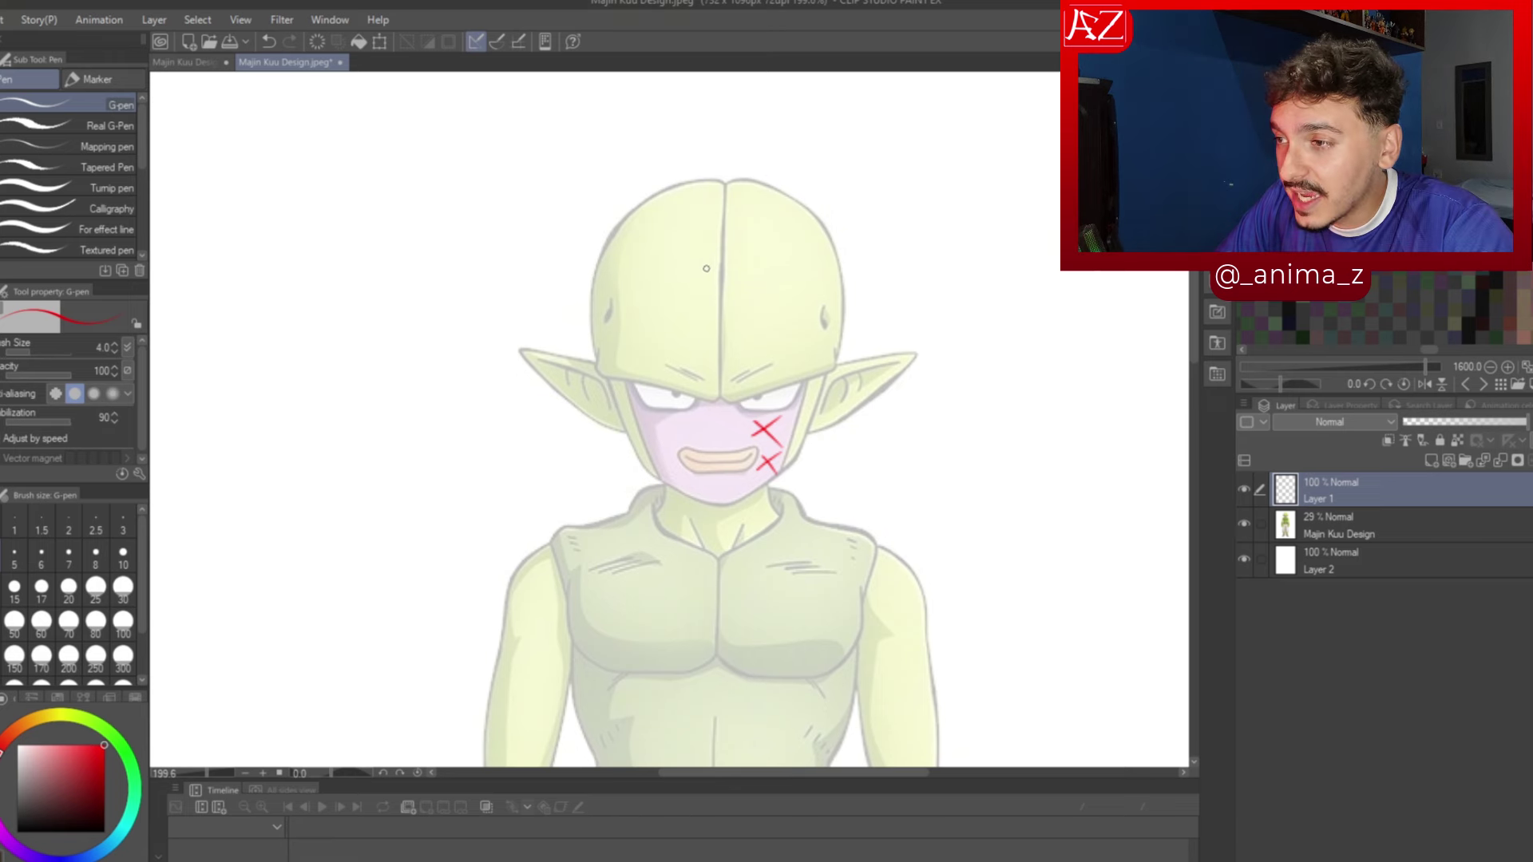
{"action": "mouse_move", "coordinate": [697, 280]}
{"action": "left_mouse_down"}
{"action": "mouse_move", "coordinate": [694, 122]}
{"action": "mouse_move", "coordinate": [713, 98]}
{"action": "left_mouse_up"}
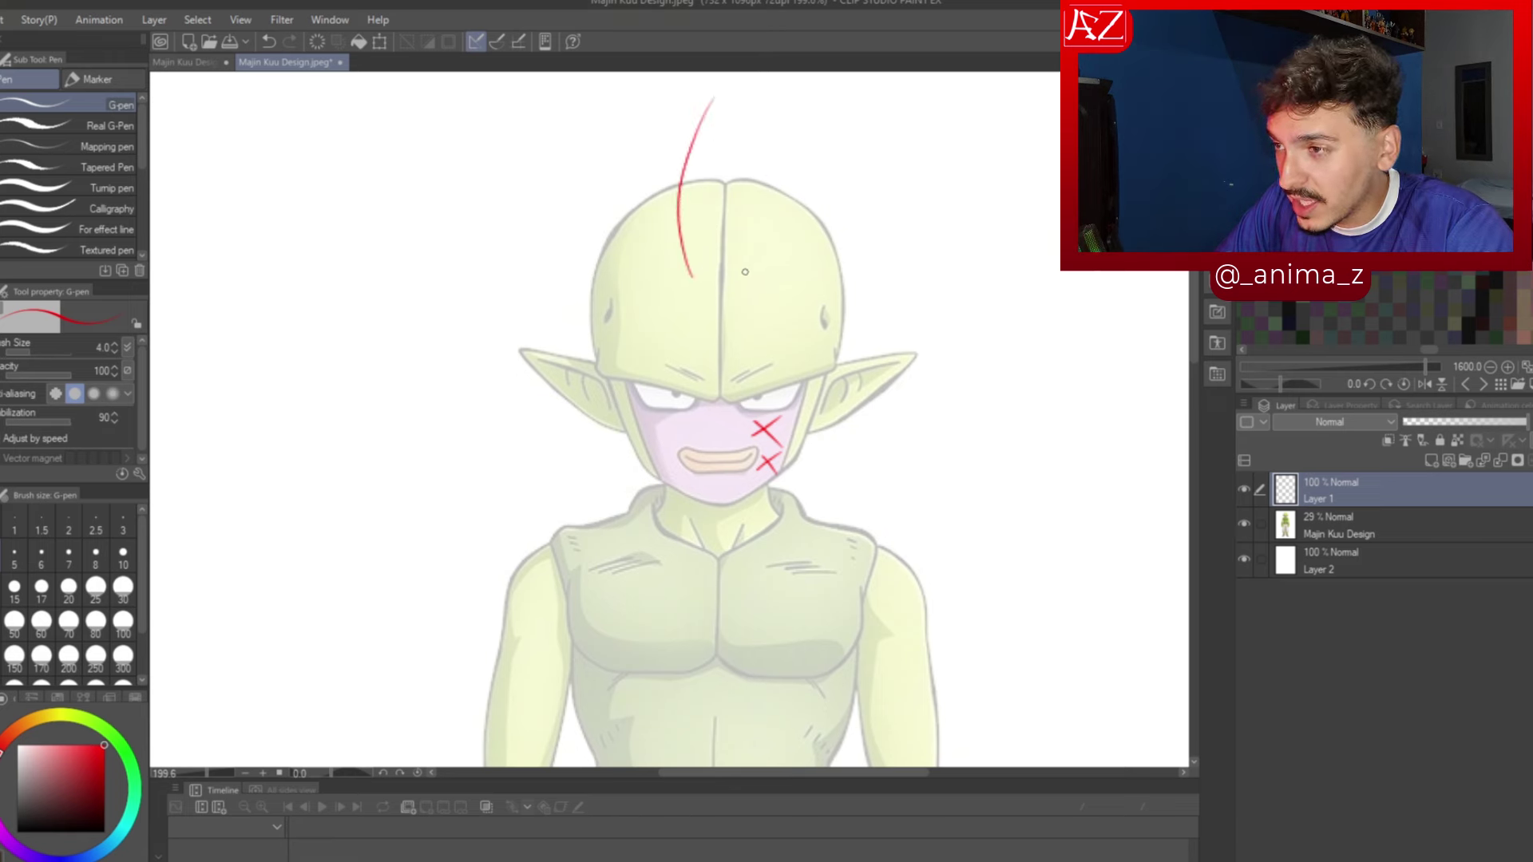
{"action": "mouse_move", "coordinate": [745, 271]}
{"action": "left_mouse_down"}
{"action": "mouse_move", "coordinate": [768, 140]}
{"action": "mouse_move", "coordinate": [738, 78]}
{"action": "mouse_move", "coordinate": [820, 143]}
{"action": "mouse_move", "coordinate": [806, 102]}
{"action": "left_mouse_up"}
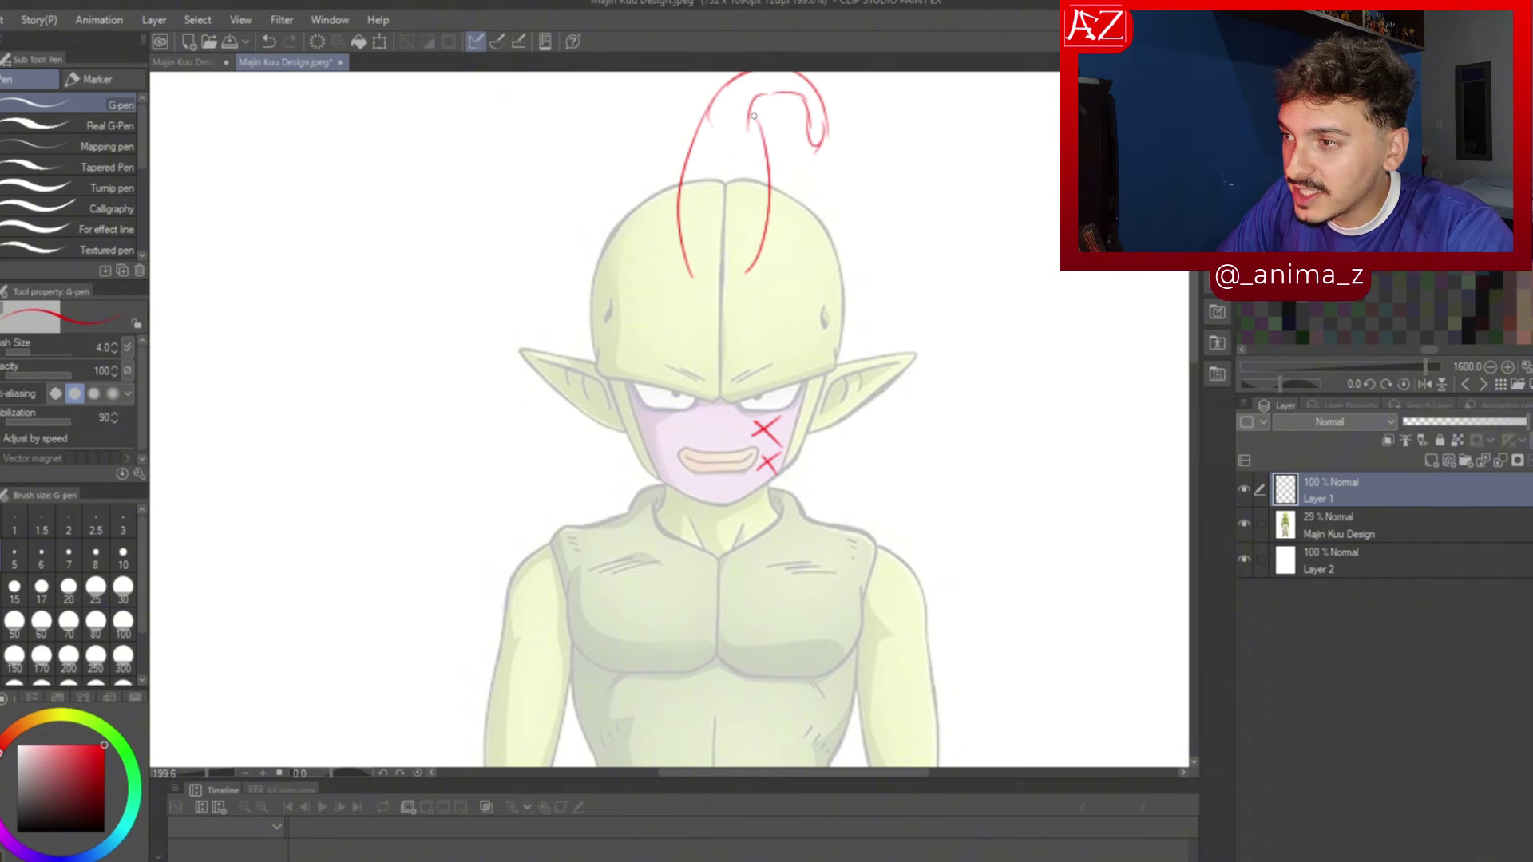
{"action": "scroll", "coordinate": [741, 435], "scroll_direction": "down", "scroll_amount": 5}
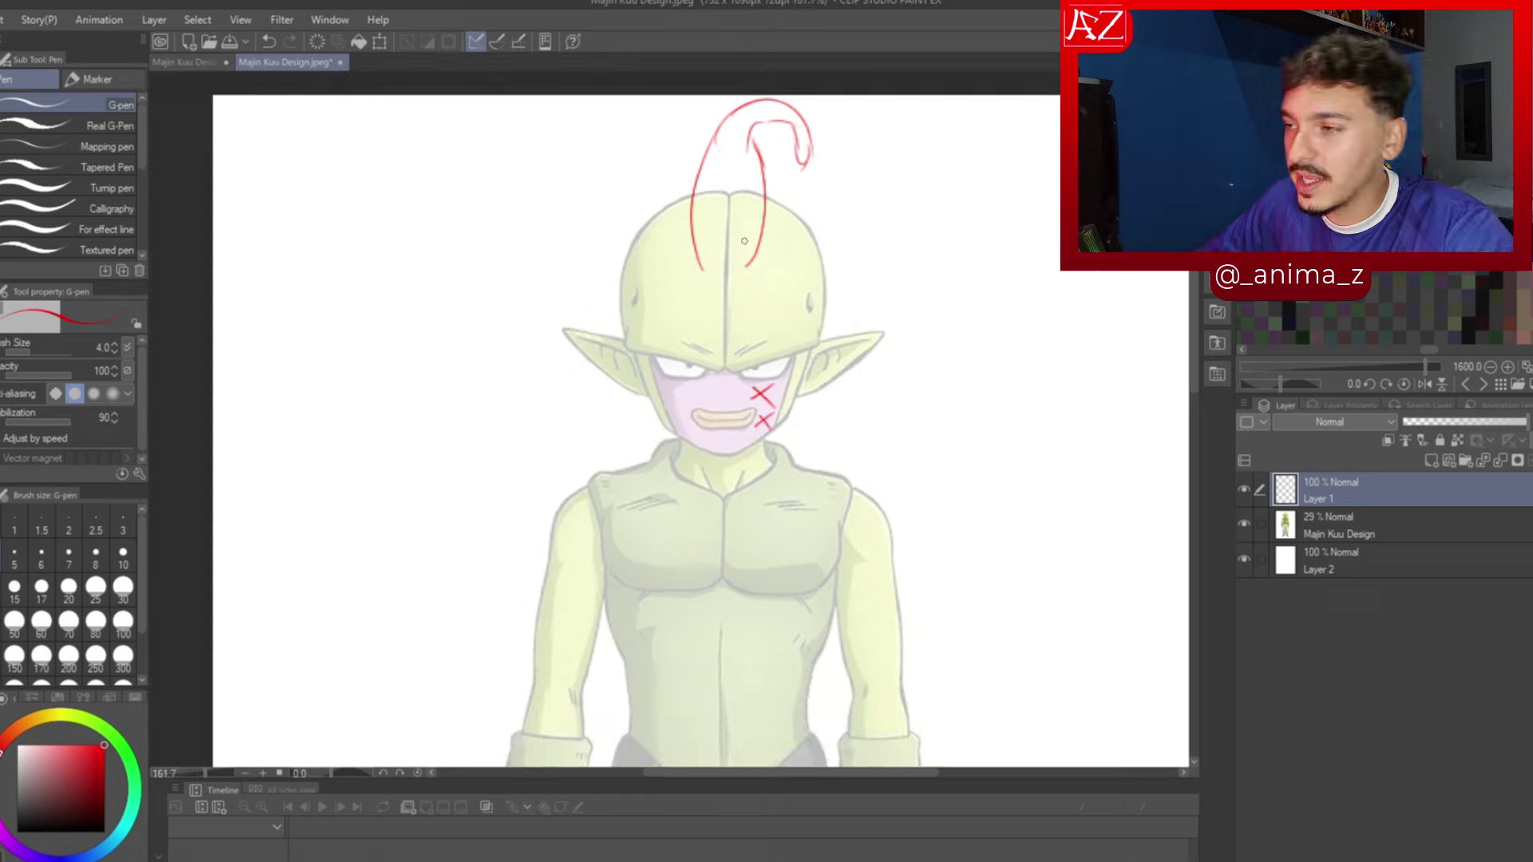
Sketch new gauntlet outlines in red over both forearm cuffs, with pointed upper edges
{"action": "scroll", "coordinate": [741, 436], "scroll_direction": "up", "scroll_amount": 4}
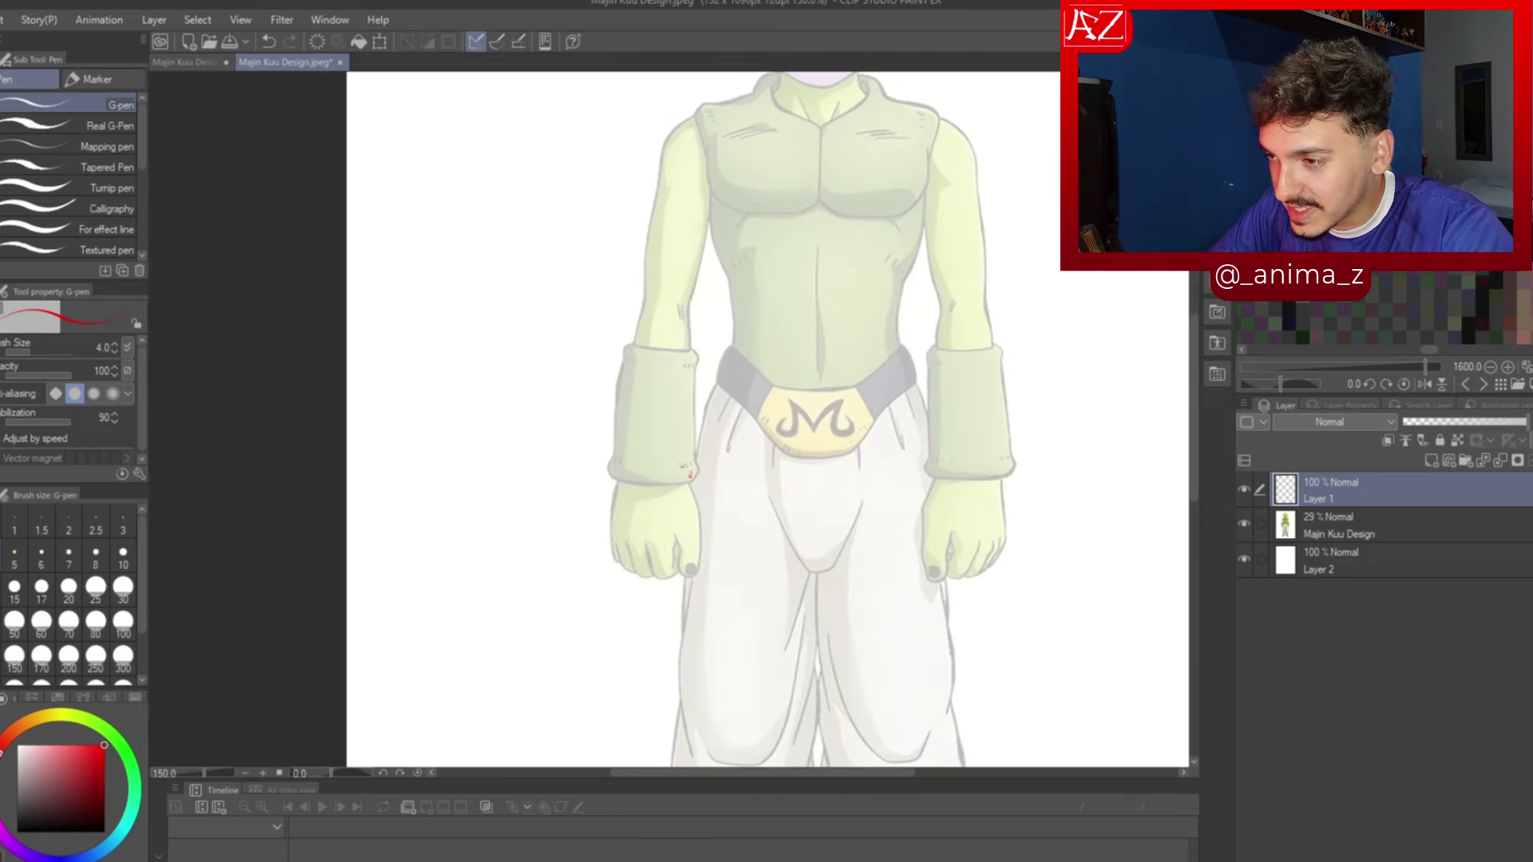
{"action": "mouse_move", "coordinate": [667, 454]}
{"action": "left_mouse_down"}
{"action": "mouse_move", "coordinate": [617, 472]}
{"action": "mouse_move", "coordinate": [623, 448]}
{"action": "mouse_move", "coordinate": [688, 478]}
{"action": "mouse_move", "coordinate": [656, 431]}
{"action": "mouse_move", "coordinate": [669, 442]}
{"action": "mouse_move", "coordinate": [632, 437]}
{"action": "mouse_move", "coordinate": [610, 461]}
{"action": "mouse_move", "coordinate": [631, 375]}
{"action": "left_mouse_up"}
{"action": "mouse_move", "coordinate": [615, 429]}
{"action": "left_mouse_down"}
{"action": "mouse_move", "coordinate": [634, 339]}
{"action": "mouse_move", "coordinate": [668, 338]}
{"action": "mouse_move", "coordinate": [696, 404]}
{"action": "mouse_move", "coordinate": [693, 479]}
{"action": "left_mouse_up"}
{"action": "mouse_move", "coordinate": [1030, 462]}
{"action": "left_mouse_down"}
{"action": "mouse_move", "coordinate": [922, 483]}
{"action": "mouse_move", "coordinate": [1008, 467]}
{"action": "mouse_move", "coordinate": [923, 473]}
{"action": "mouse_move", "coordinate": [939, 361]}
{"action": "left_mouse_up"}
{"action": "mouse_move", "coordinate": [936, 357]}
{"action": "left_mouse_down"}
{"action": "mouse_move", "coordinate": [1003, 316]}
{"action": "mouse_move", "coordinate": [927, 366]}
{"action": "mouse_move", "coordinate": [1011, 431]}
{"action": "left_mouse_up"}
{"action": "left_click_drag", "start_coordinate": [1000, 353], "coordinate": [1009, 474]}
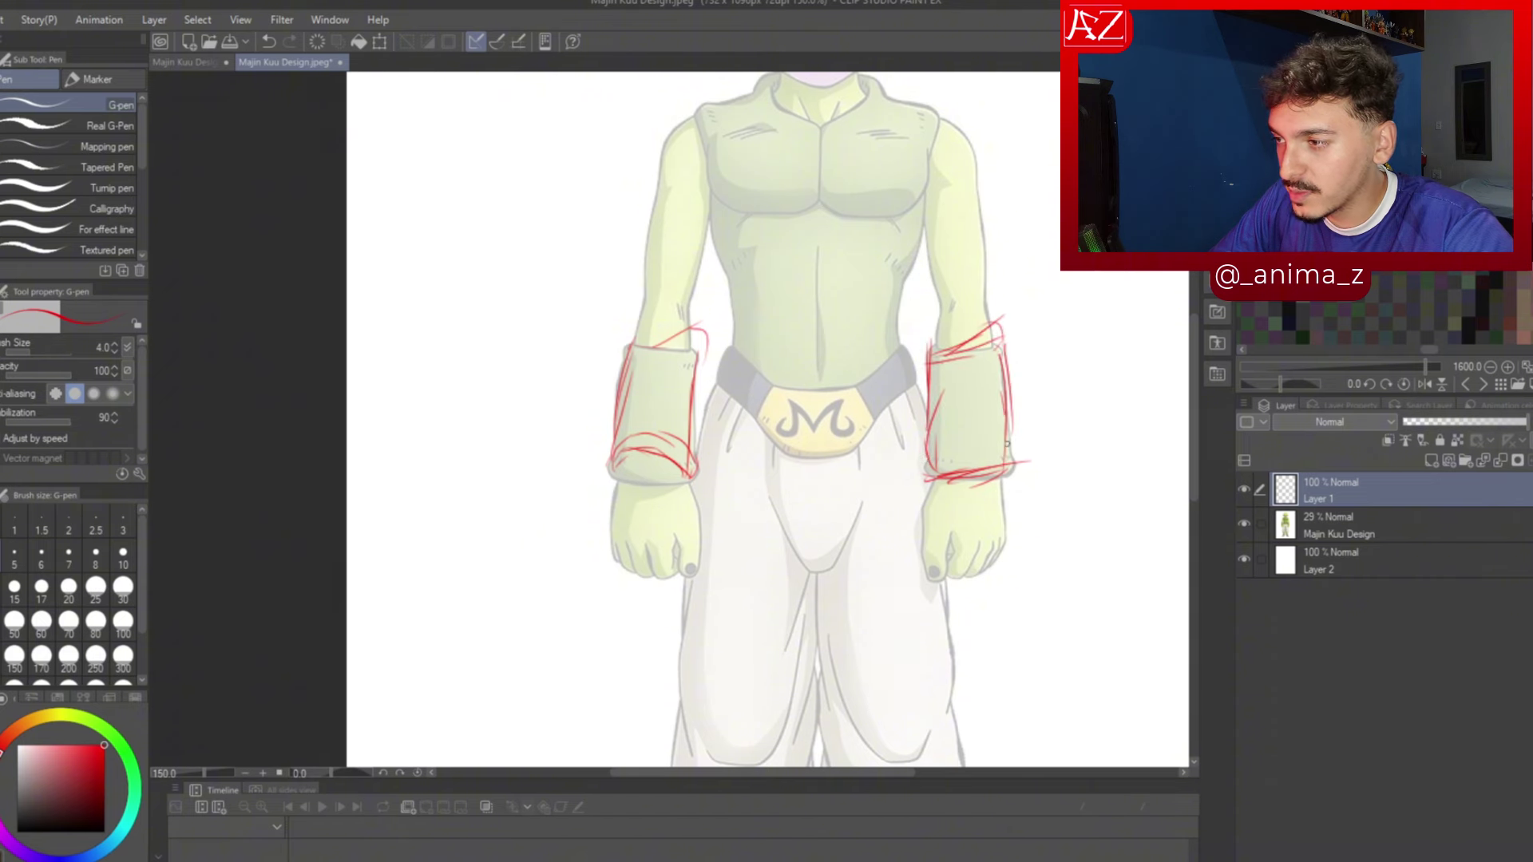
{"action": "left_click_drag", "start_coordinate": [1006, 416], "coordinate": [1008, 460]}
Sketch wider, baggier trouser outlines in red over both legs, with fold lines and a central seam
{"action": "scroll", "coordinate": [958, 494], "scroll_direction": "down", "scroll_amount": 5}
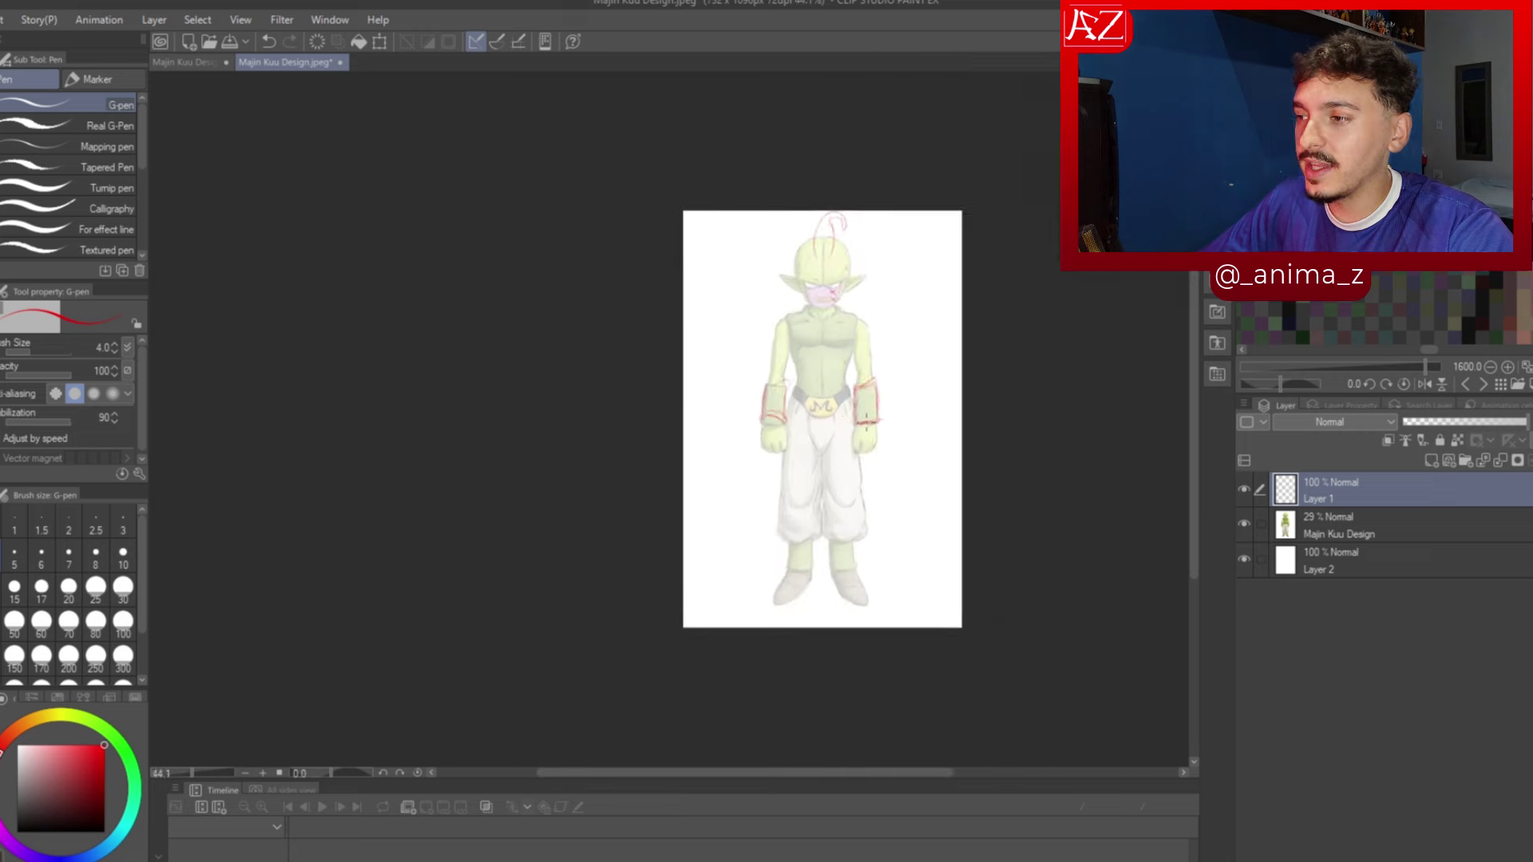
{"action": "scroll", "coordinate": [882, 437], "scroll_direction": "up", "scroll_amount": 2}
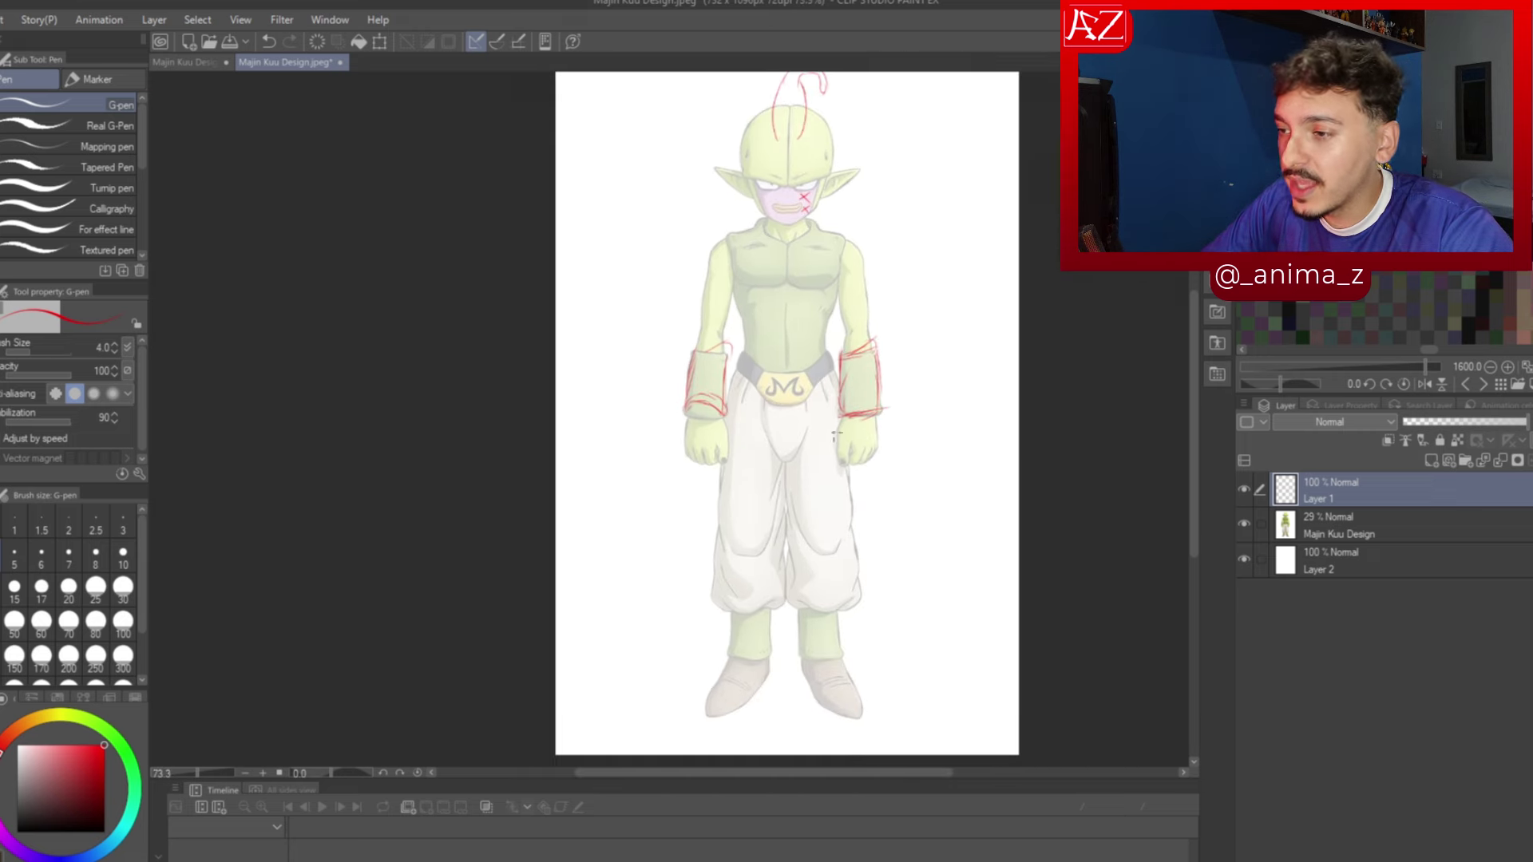
{"action": "mouse_move", "coordinate": [718, 470]}
{"action": "left_mouse_down"}
{"action": "mouse_move", "coordinate": [692, 511]}
{"action": "mouse_move", "coordinate": [715, 472]}
{"action": "mouse_move", "coordinate": [700, 510]}
{"action": "mouse_move", "coordinate": [722, 568]}
{"action": "mouse_move", "coordinate": [761, 548]}
{"action": "mouse_move", "coordinate": [711, 537]}
{"action": "mouse_move", "coordinate": [691, 561]}
{"action": "mouse_move", "coordinate": [695, 593]}
{"action": "mouse_move", "coordinate": [719, 616]}
{"action": "mouse_move", "coordinate": [794, 595]}
{"action": "left_mouse_up"}
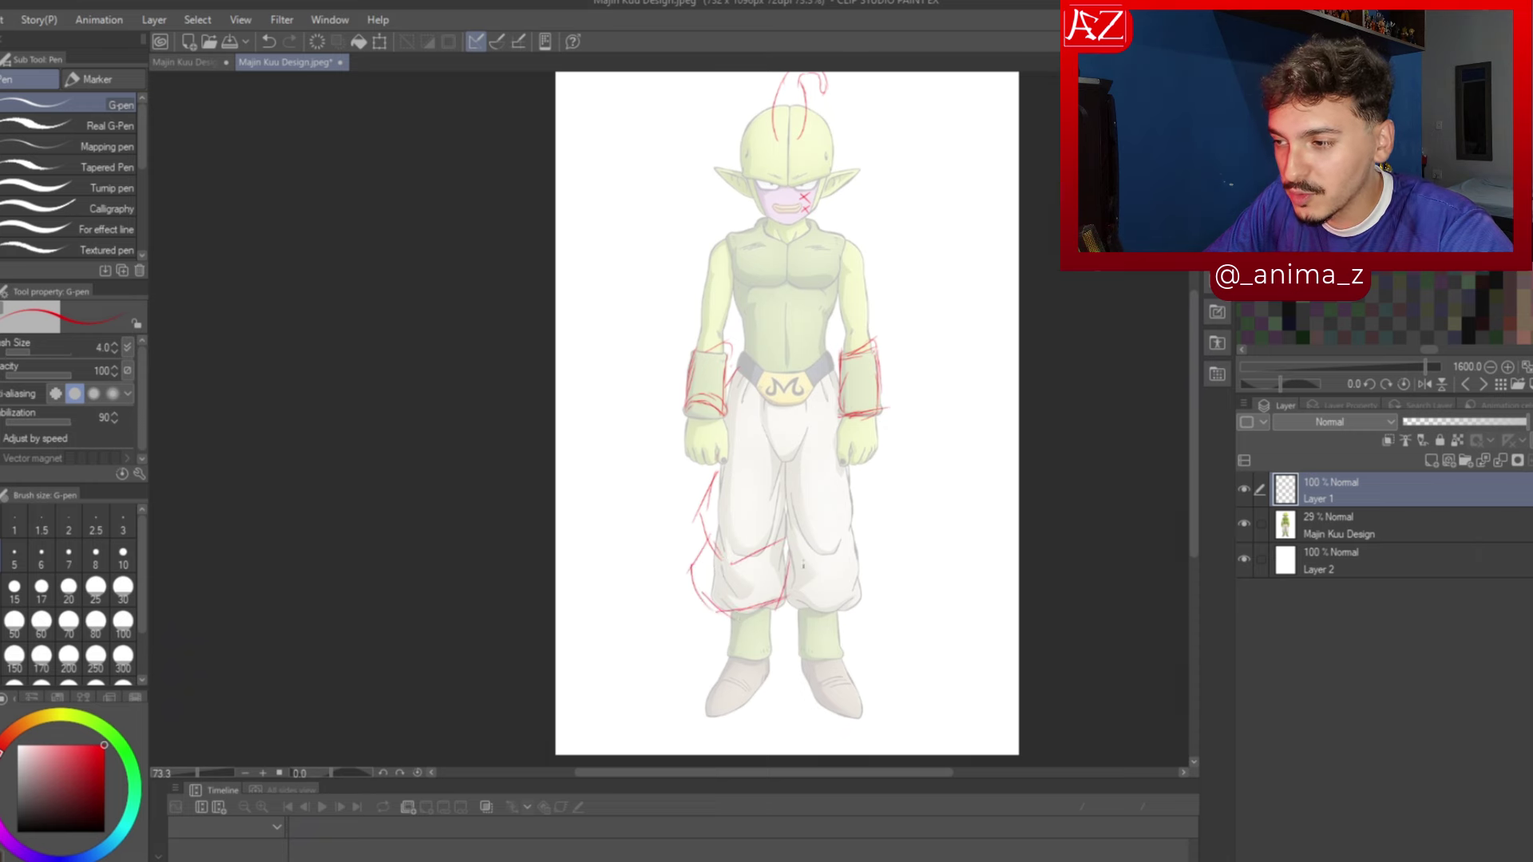
{"action": "mouse_move", "coordinate": [861, 472]}
{"action": "left_mouse_down"}
{"action": "mouse_move", "coordinate": [872, 539]}
{"action": "mouse_move", "coordinate": [867, 527]}
{"action": "mouse_move", "coordinate": [832, 550]}
{"action": "mouse_move", "coordinate": [874, 555]}
{"action": "mouse_move", "coordinate": [875, 598]}
{"action": "mouse_move", "coordinate": [813, 618]}
{"action": "mouse_move", "coordinate": [790, 584]}
{"action": "mouse_move", "coordinate": [784, 515]}
{"action": "mouse_move", "coordinate": [778, 570]}
{"action": "left_mouse_up"}
{"action": "left_click_drag", "start_coordinate": [786, 440], "coordinate": [782, 549]}
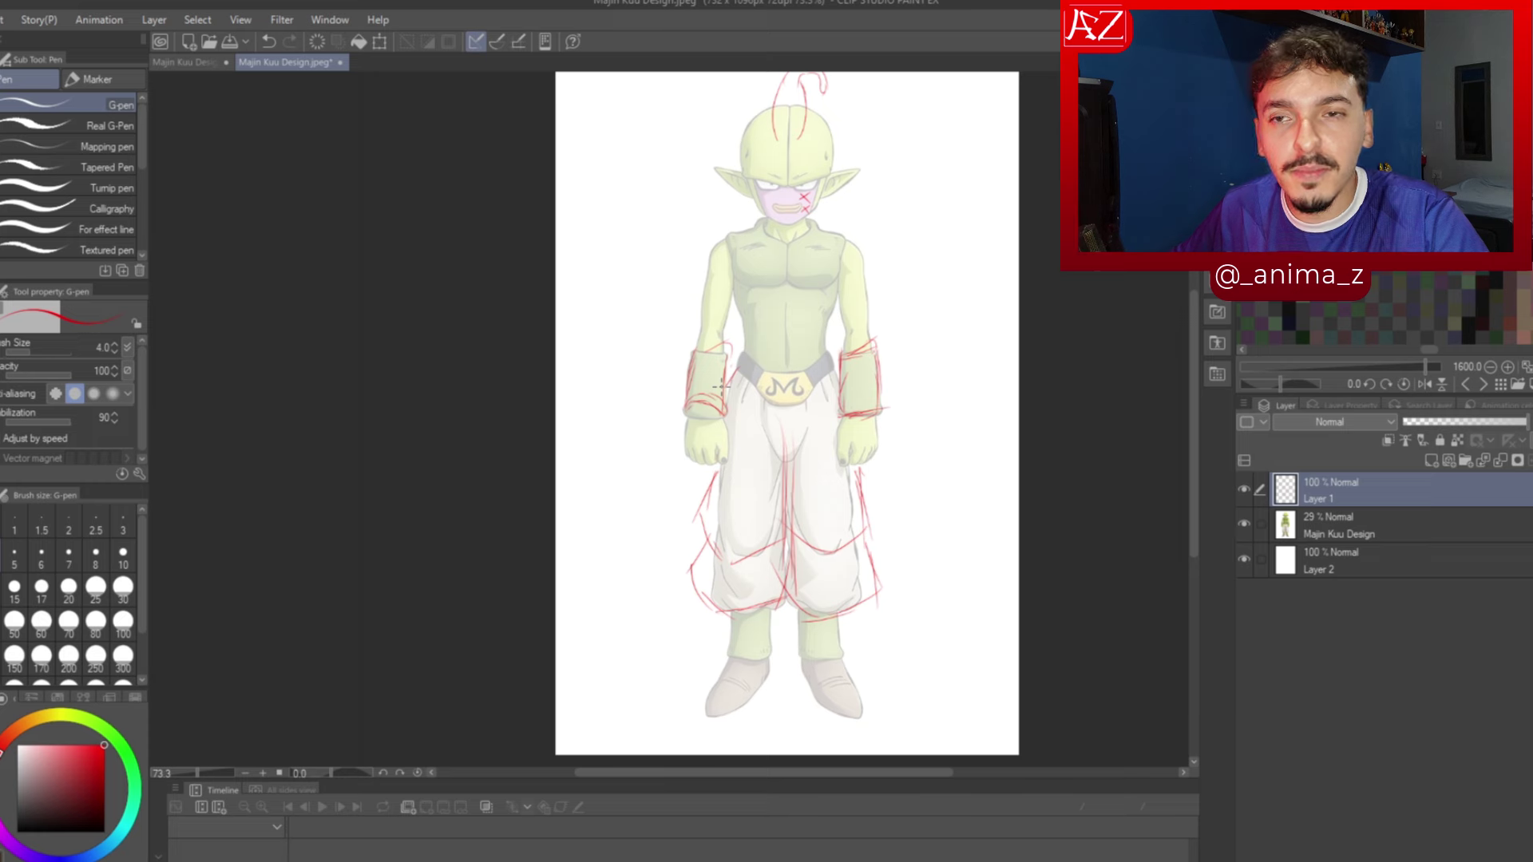
{"action": "scroll", "coordinate": [719, 351], "scroll_direction": "down", "scroll_amount": 1}
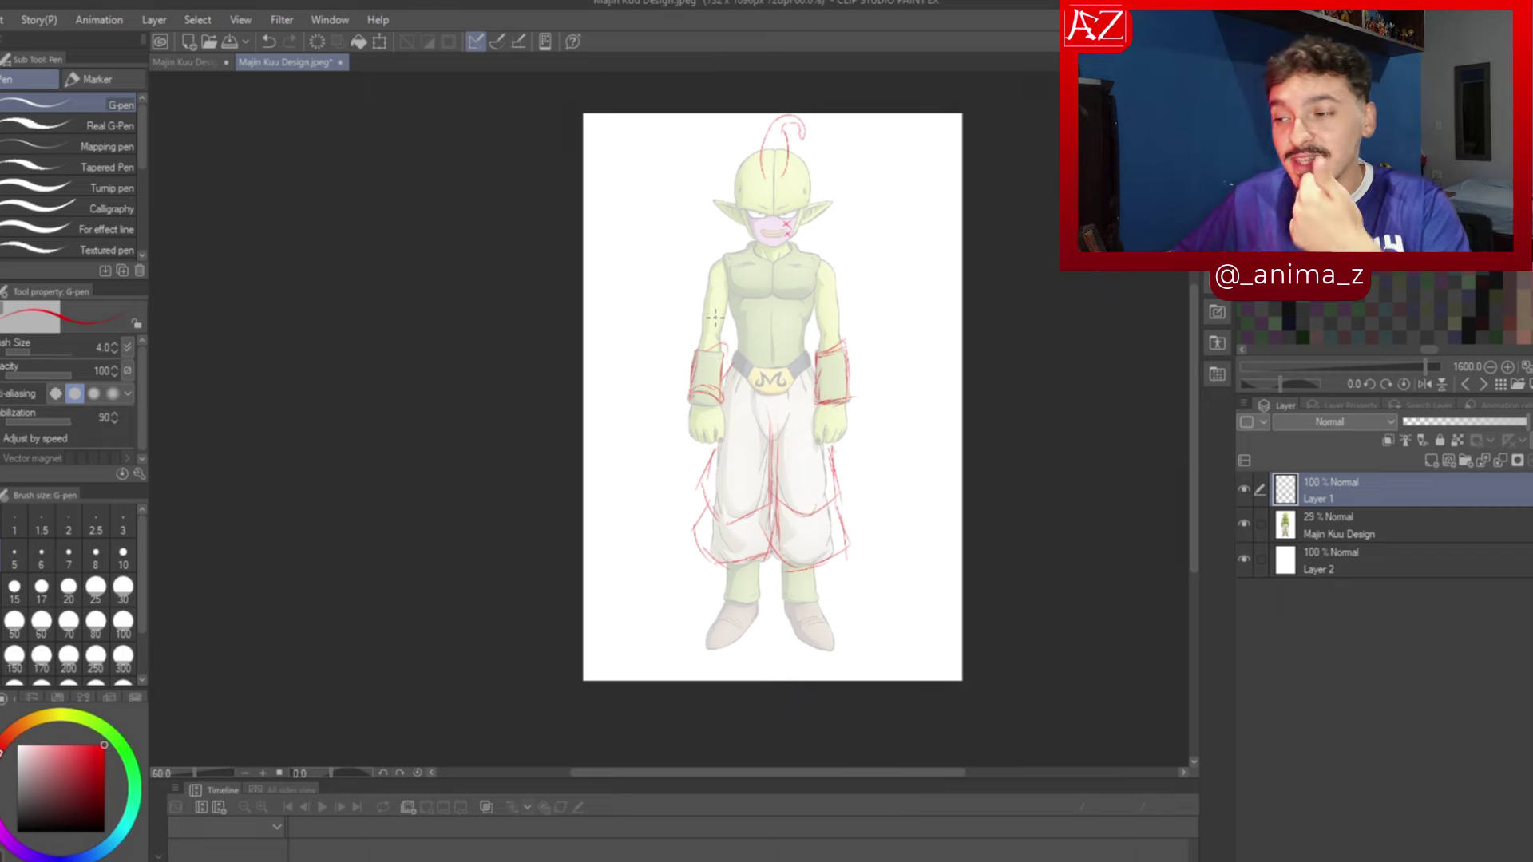
{"action": "scroll", "coordinate": [715, 317], "scroll_direction": "up", "scroll_amount": 5}
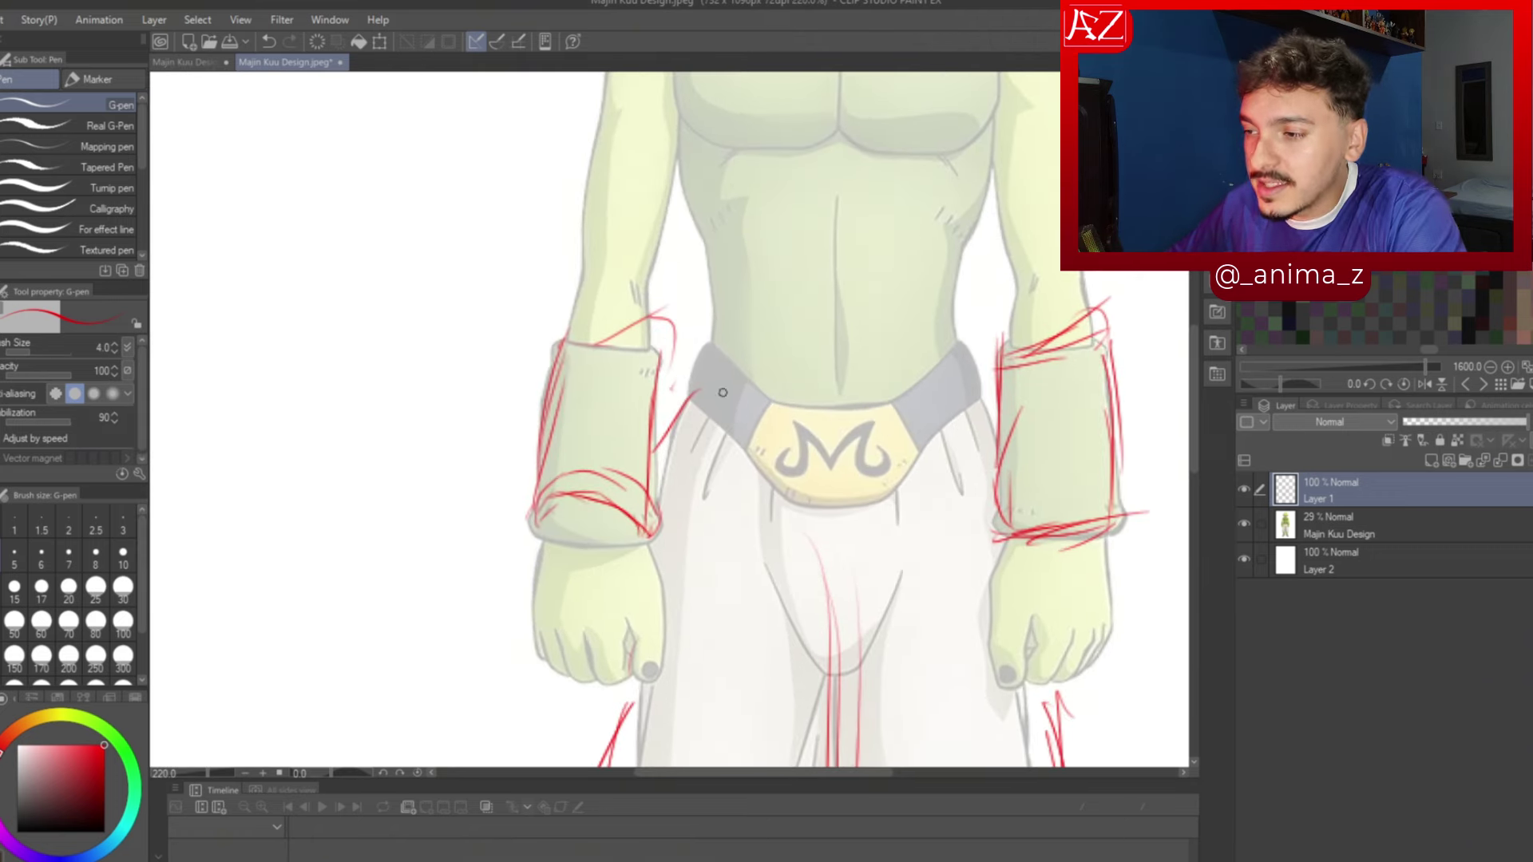
{"action": "scroll", "coordinate": [723, 393], "scroll_direction": "down", "scroll_amount": 5}
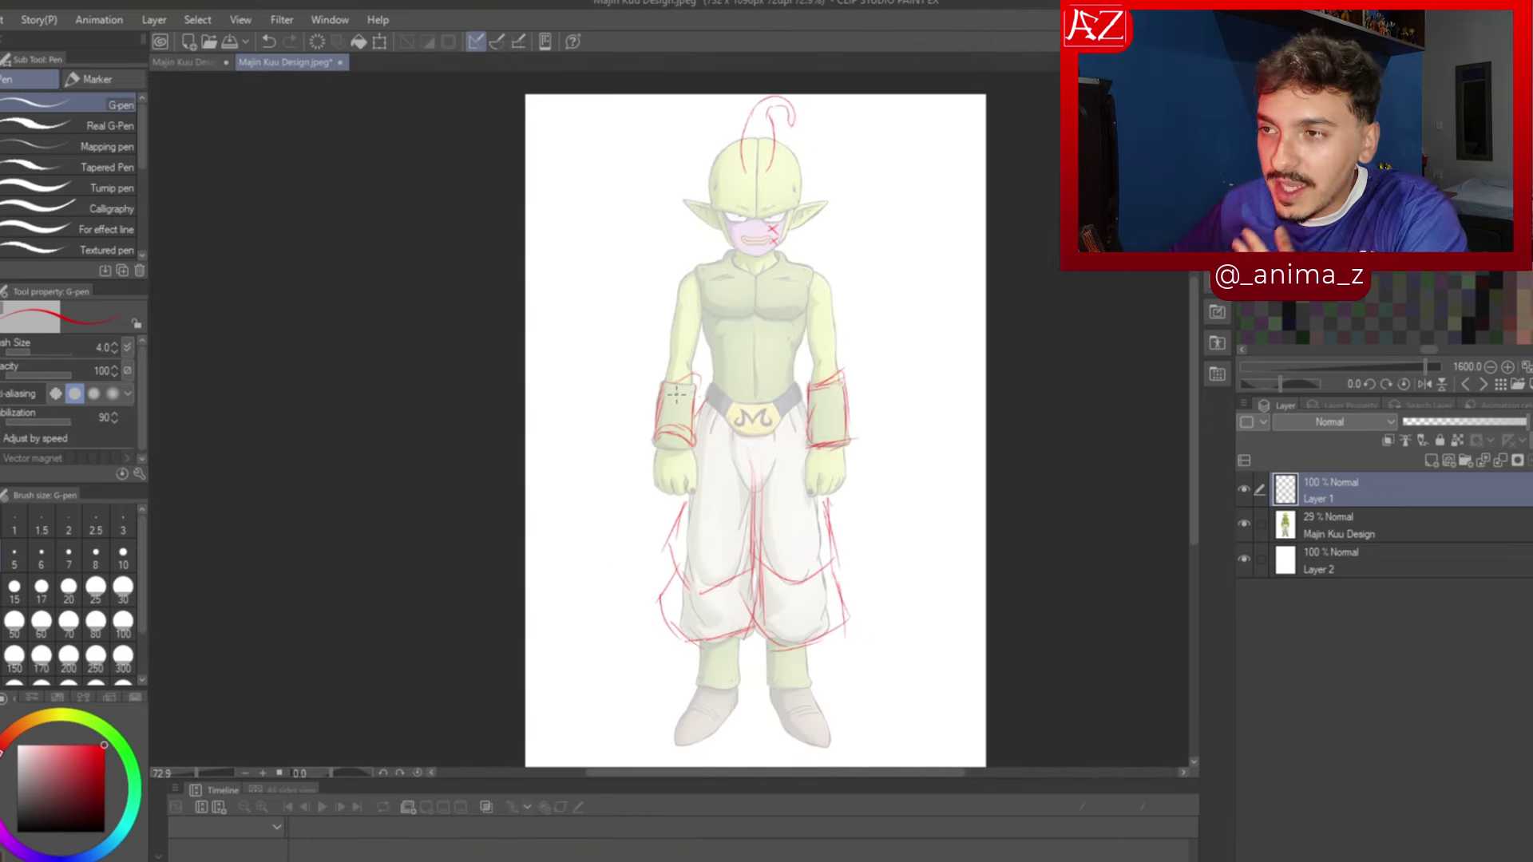
{"action": "scroll", "coordinate": [761, 267], "scroll_direction": "down", "scroll_amount": 1}
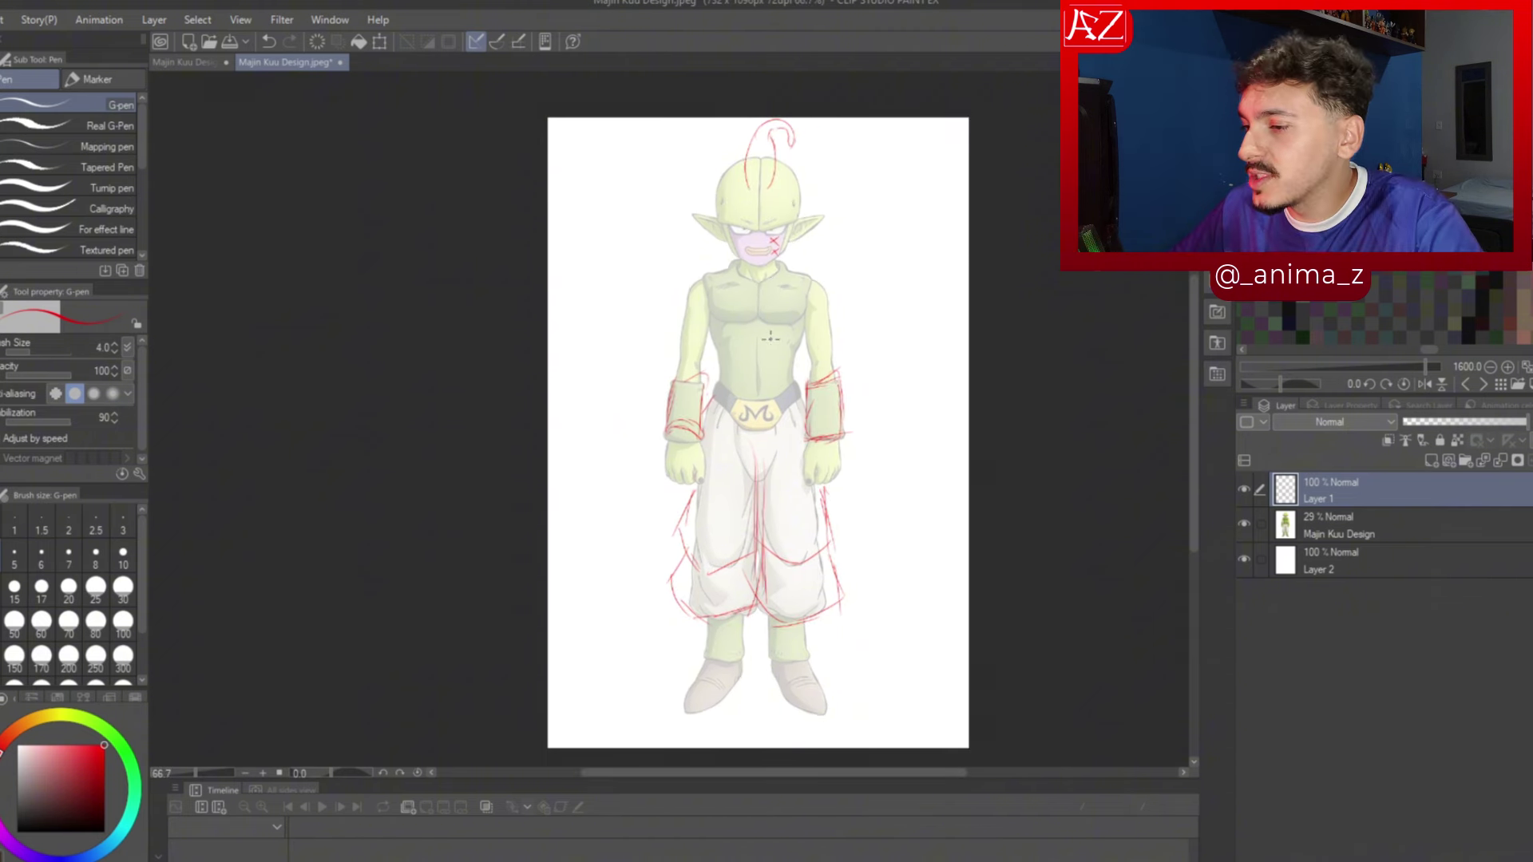
{"action": "scroll", "coordinate": [771, 339], "scroll_direction": "up", "scroll_amount": 2}
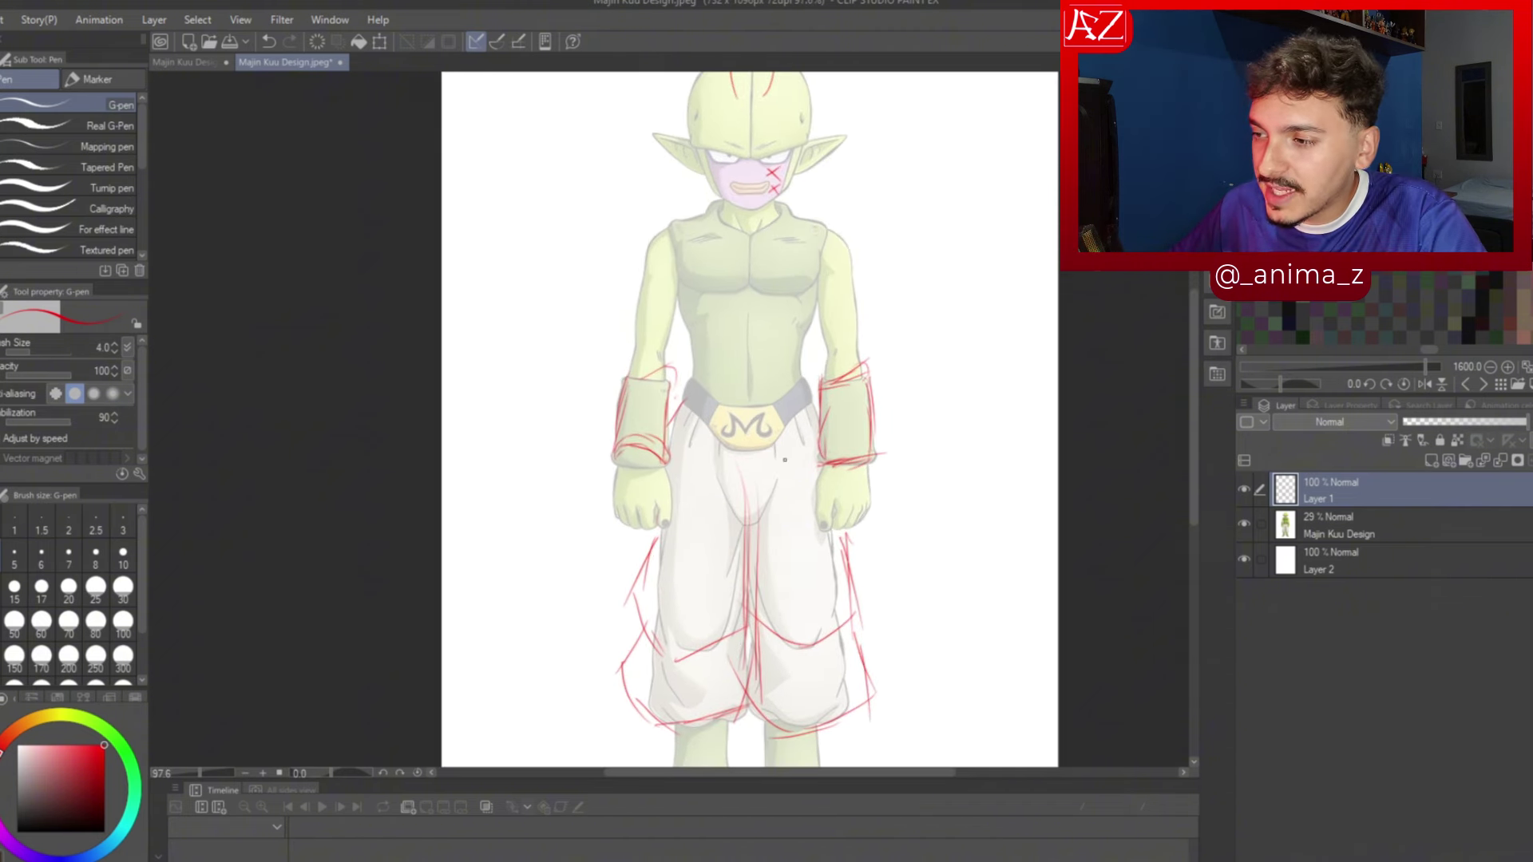
{"action": "scroll", "coordinate": [785, 460], "scroll_direction": "down", "scroll_amount": 1}
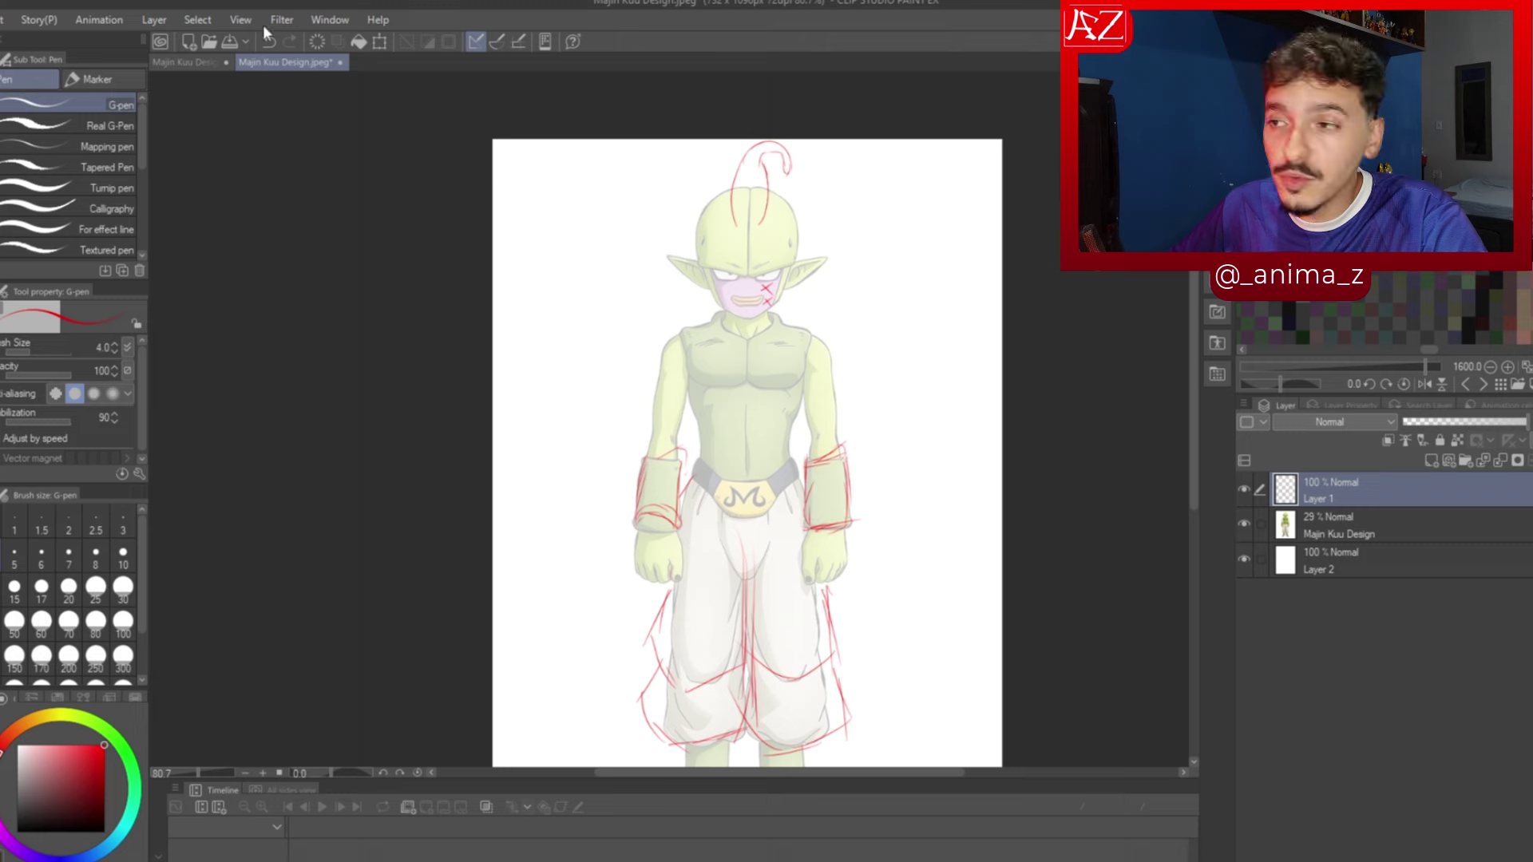
Switch to the Majin Kuu Design REMAKE document and make the v1 sketch layer visible
{"action": "left_click", "coordinate": [199, 62]}
{"action": "scroll", "coordinate": [781, 274], "scroll_direction": "down", "scroll_amount": 1}
{"action": "scroll", "coordinate": [781, 274], "scroll_direction": "up", "scroll_amount": 1}
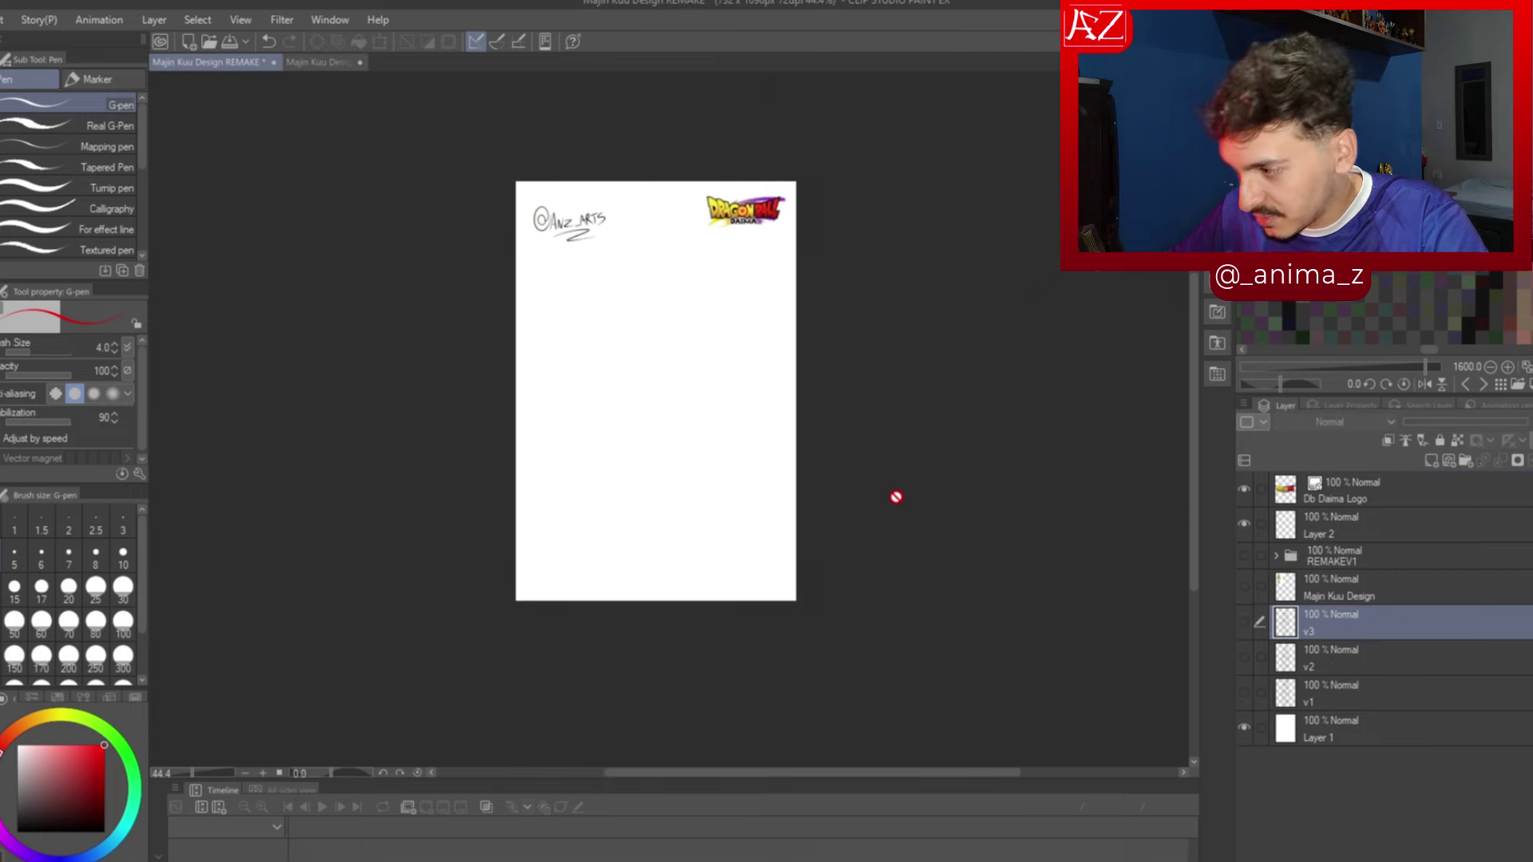
{"action": "left_click", "coordinate": [1245, 692]}
Examine the v1 redesign sketch, focusing on the horns, face and upper body
{"action": "scroll", "coordinate": [671, 251], "scroll_direction": "up", "scroll_amount": 2}
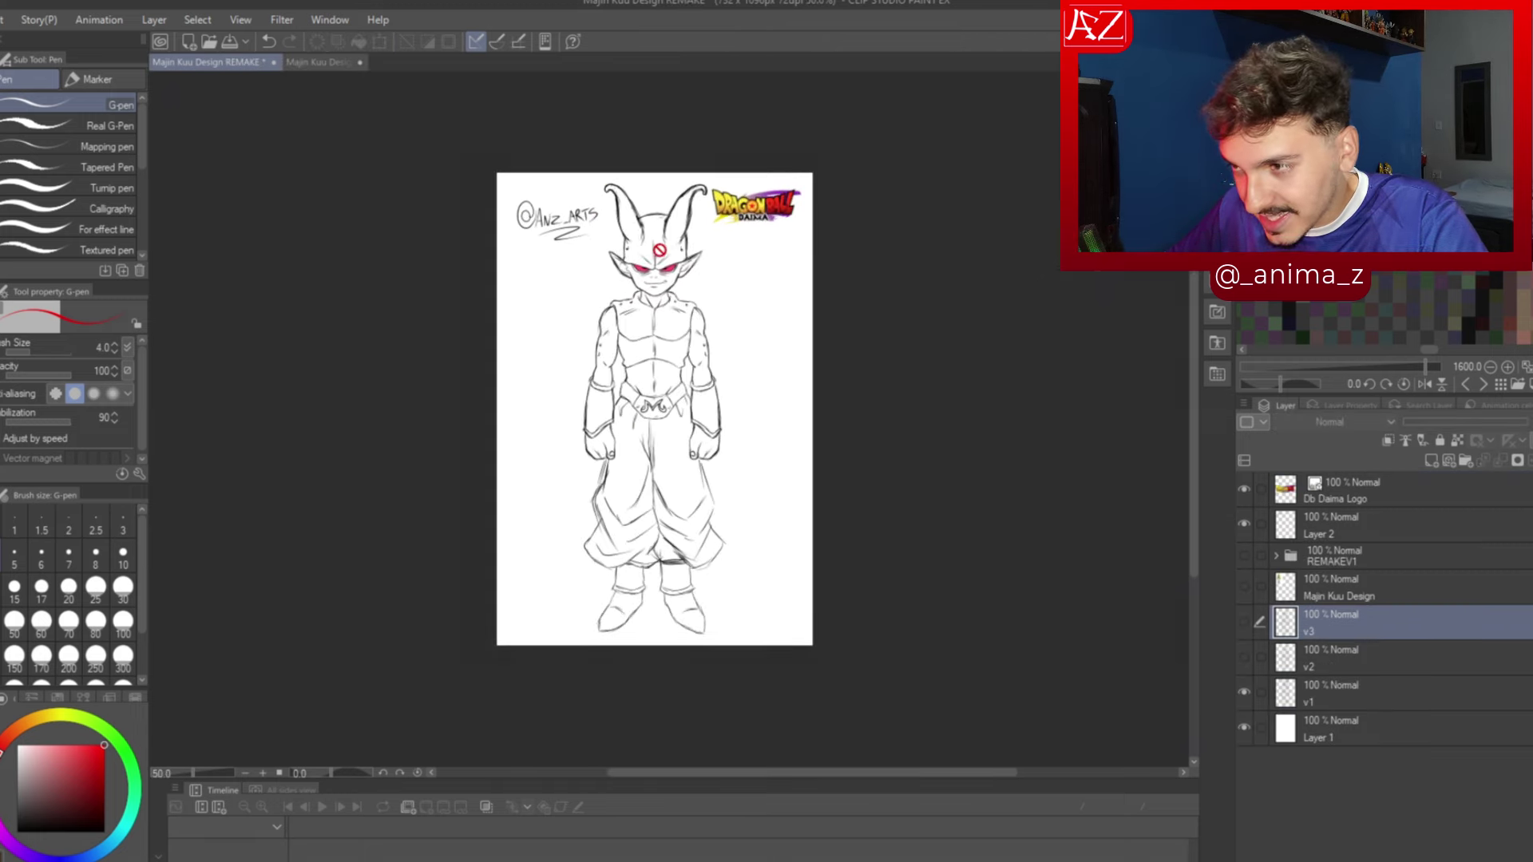
{"action": "scroll", "coordinate": [671, 251], "scroll_direction": "down", "scroll_amount": 3}
{"action": "scroll", "coordinate": [671, 251], "scroll_direction": "up", "scroll_amount": 7}
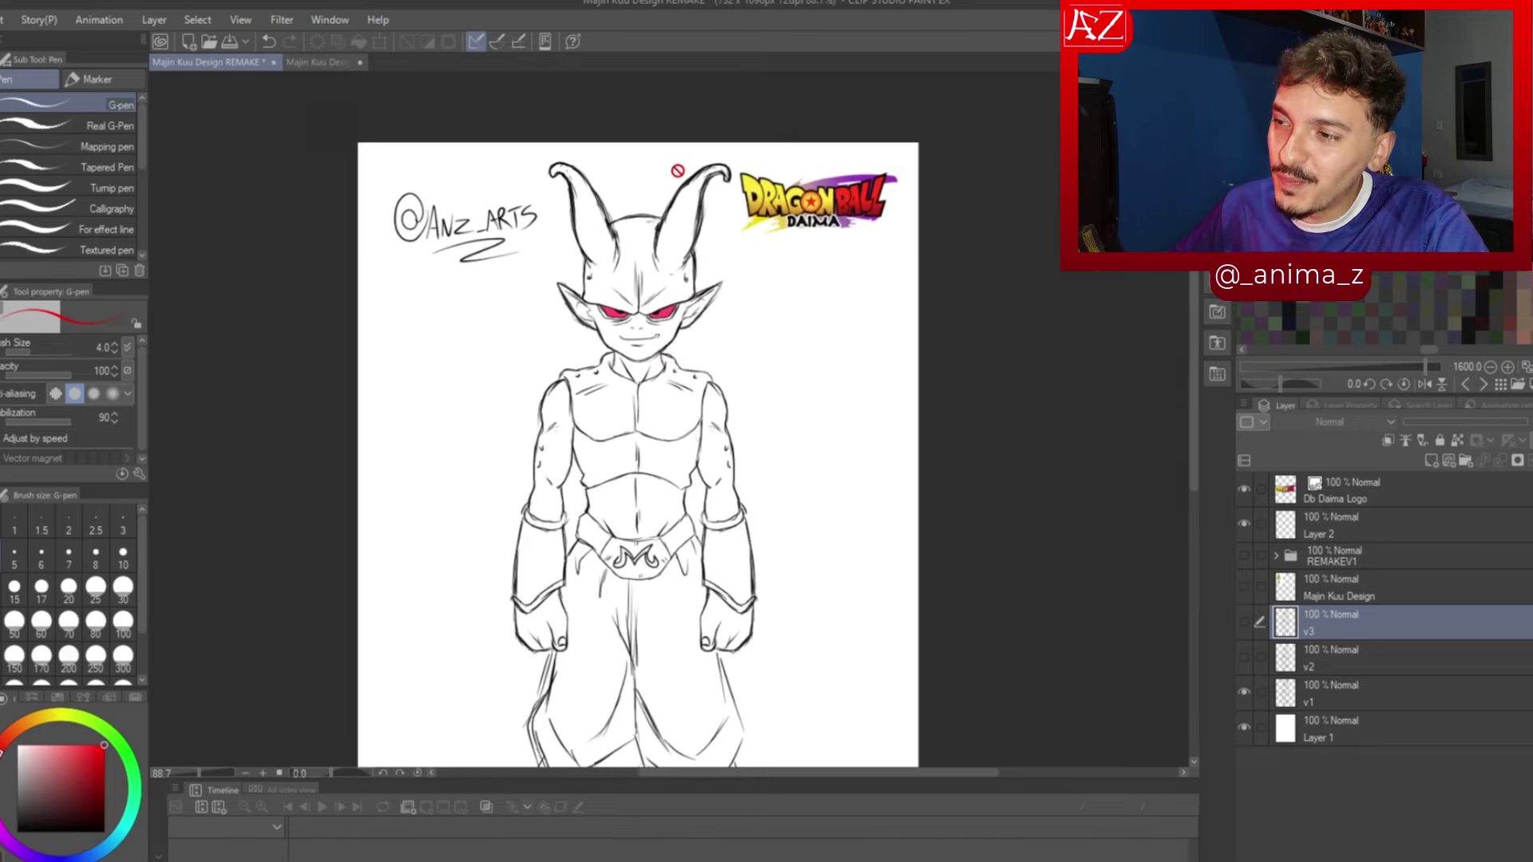
{"action": "scroll", "coordinate": [667, 221], "scroll_direction": "down", "scroll_amount": 2}
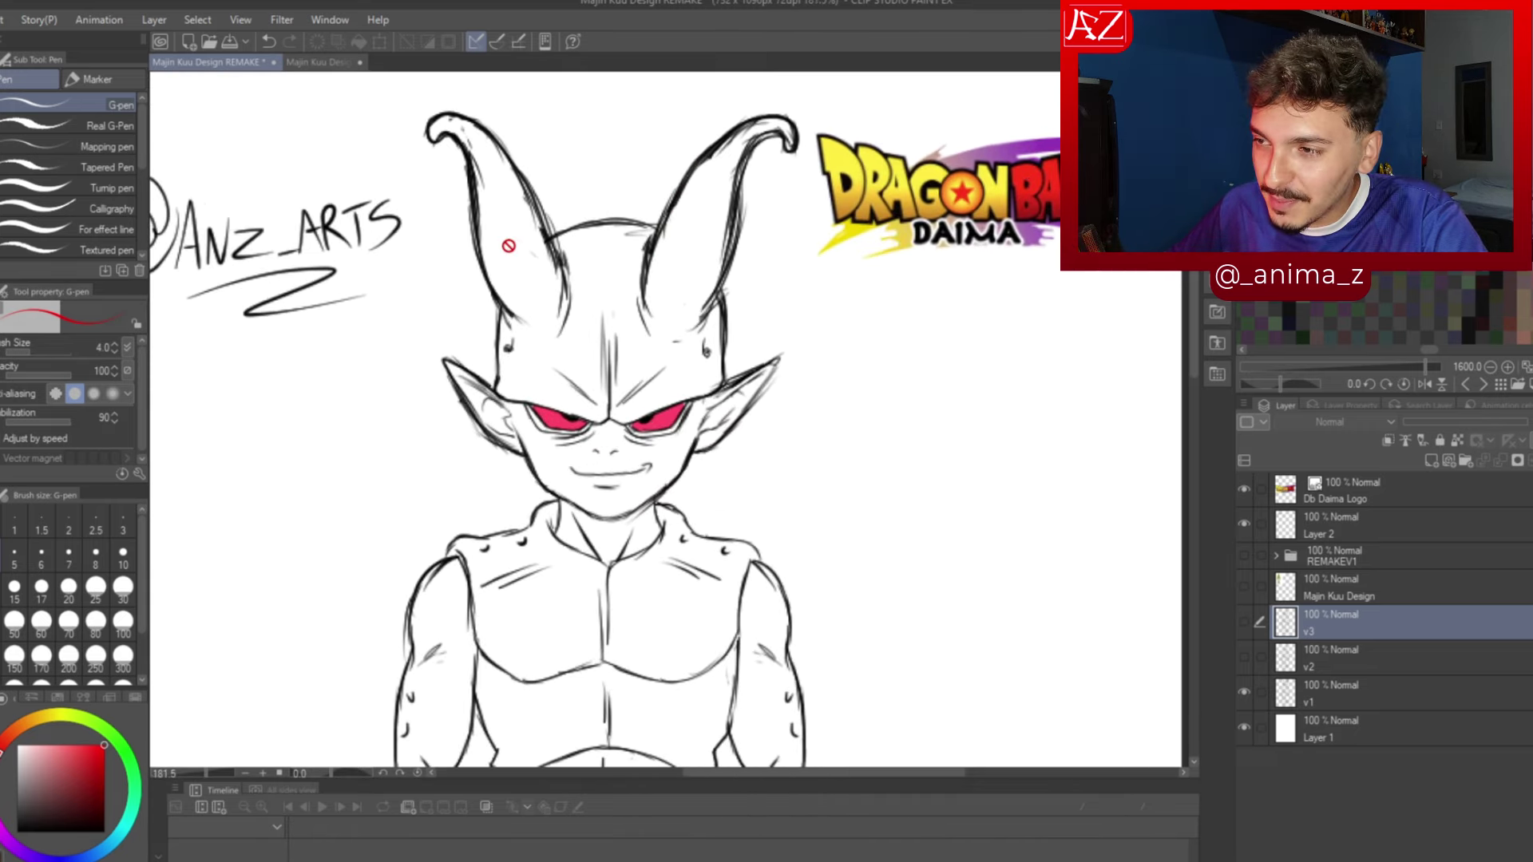
{"action": "scroll", "coordinate": [611, 200], "scroll_direction": "down", "scroll_amount": 2}
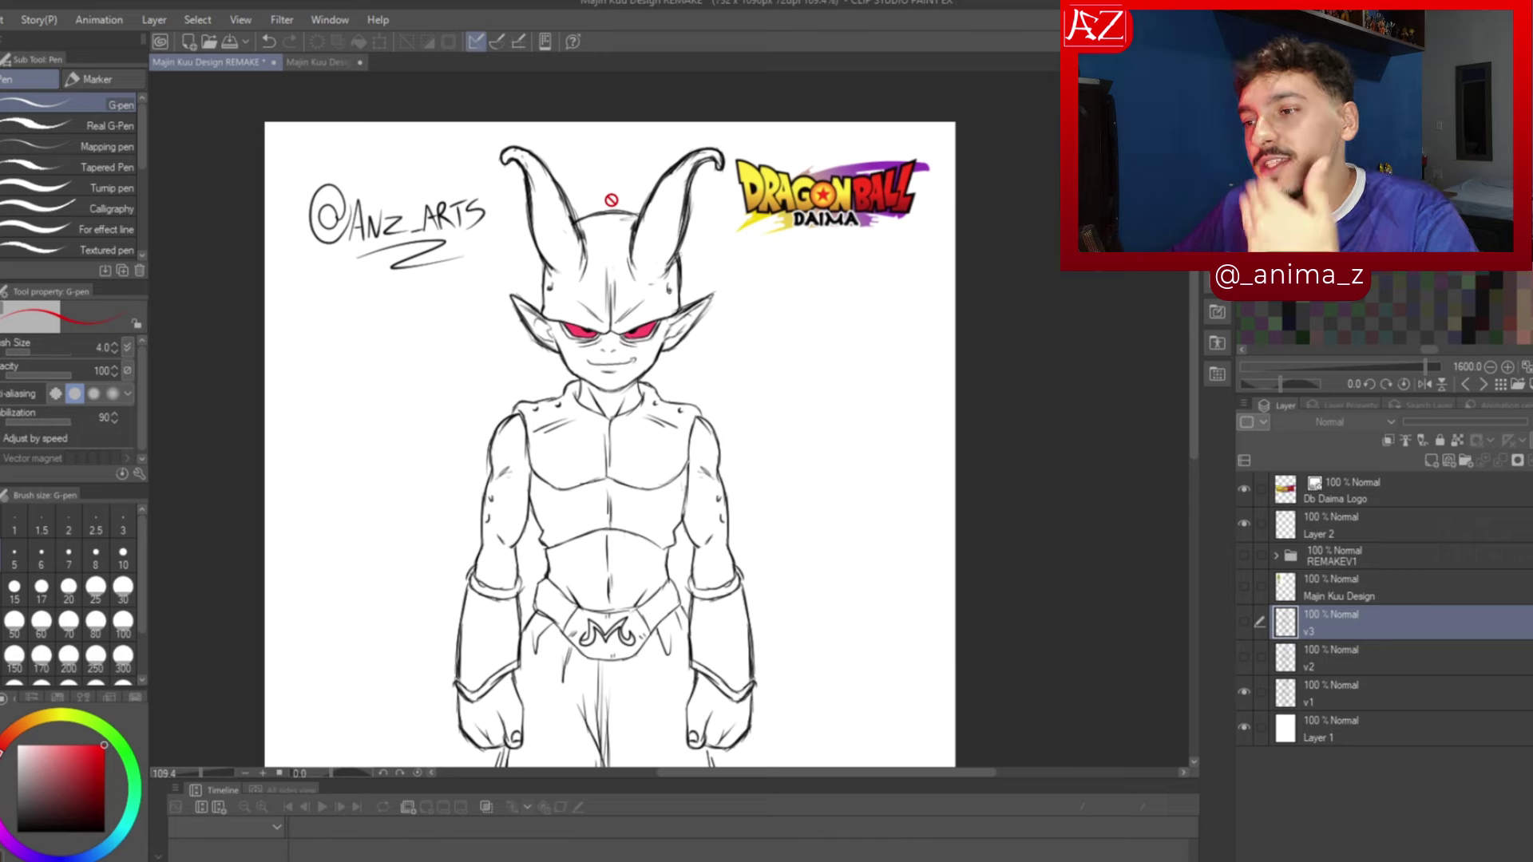
{"action": "scroll", "coordinate": [695, 188], "scroll_direction": "down", "scroll_amount": 2}
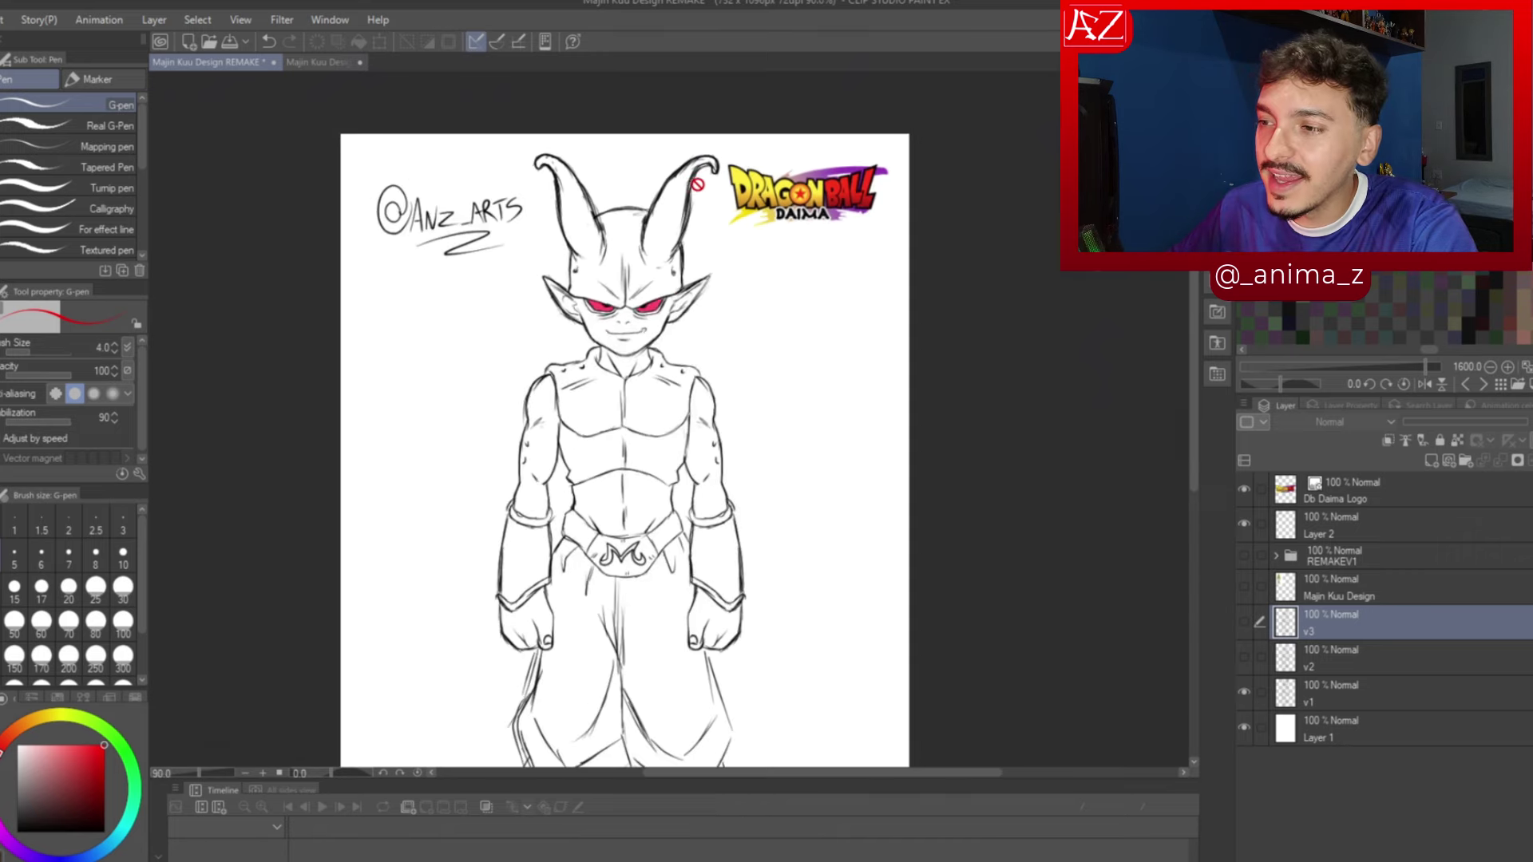
{"action": "scroll", "coordinate": [697, 184], "scroll_direction": "down", "scroll_amount": 2}
{"action": "scroll", "coordinate": [698, 188], "scroll_direction": "up", "scroll_amount": 2}
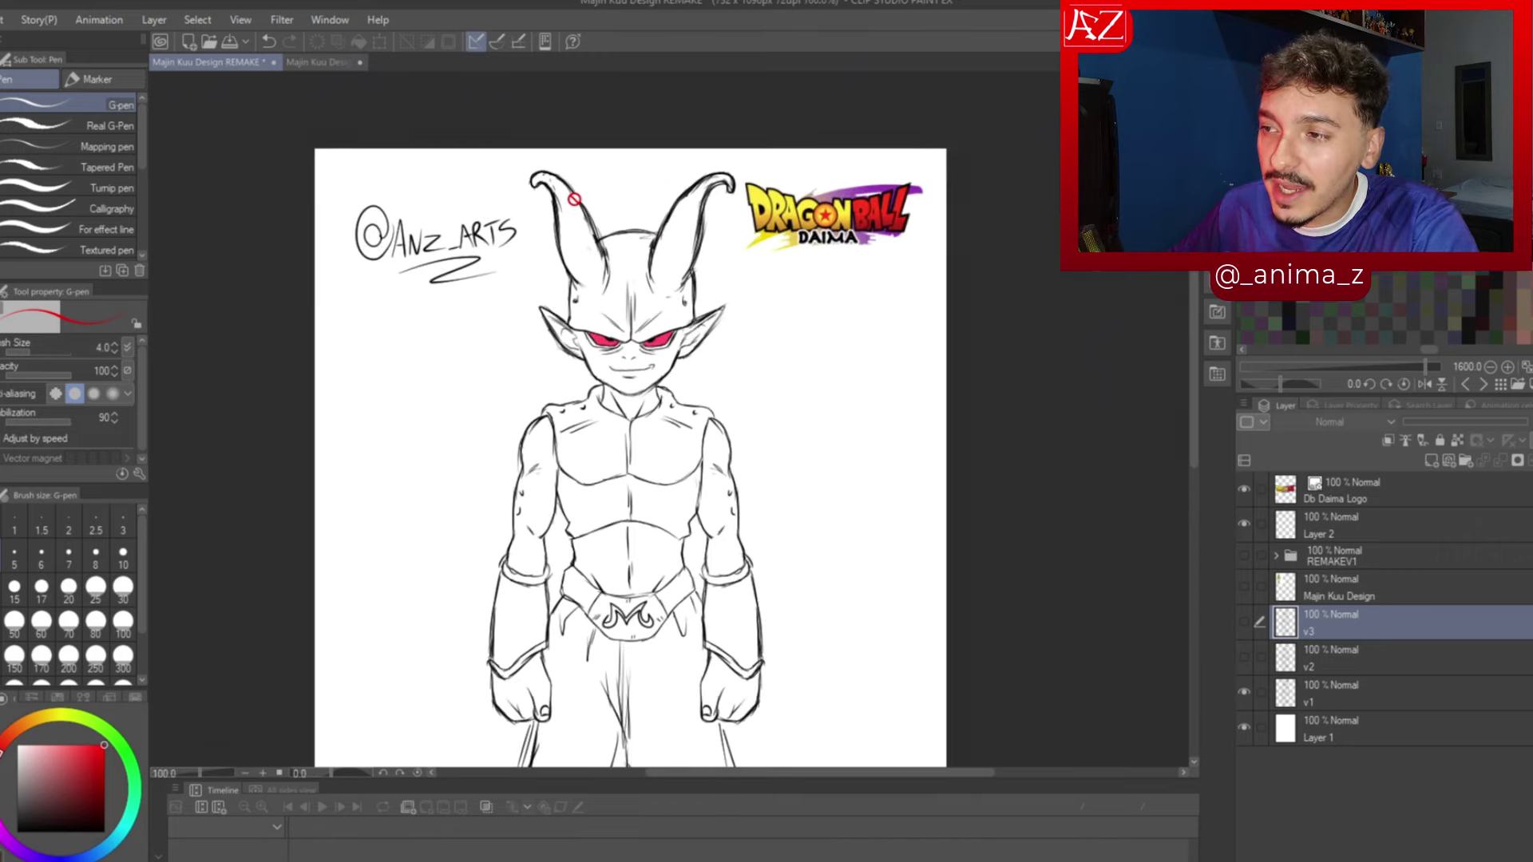
{"action": "scroll", "coordinate": [574, 199], "scroll_direction": "up", "scroll_amount": 2}
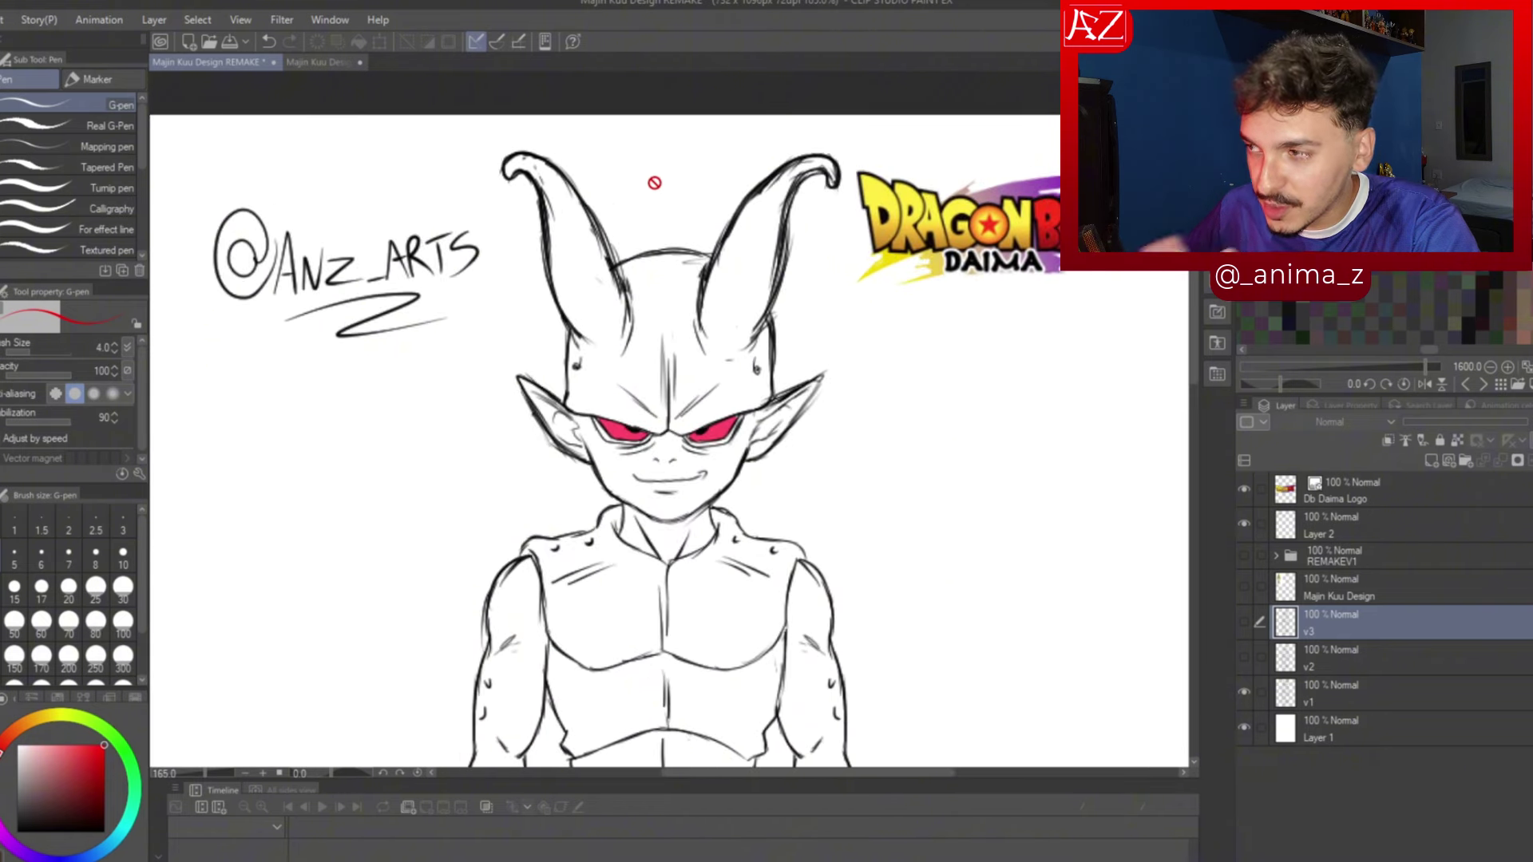
Hide the v1 sketch layer and show the v2 sketch layer, bringing its head and face into close view
{"action": "scroll", "coordinate": [651, 184], "scroll_direction": "down", "scroll_amount": 1}
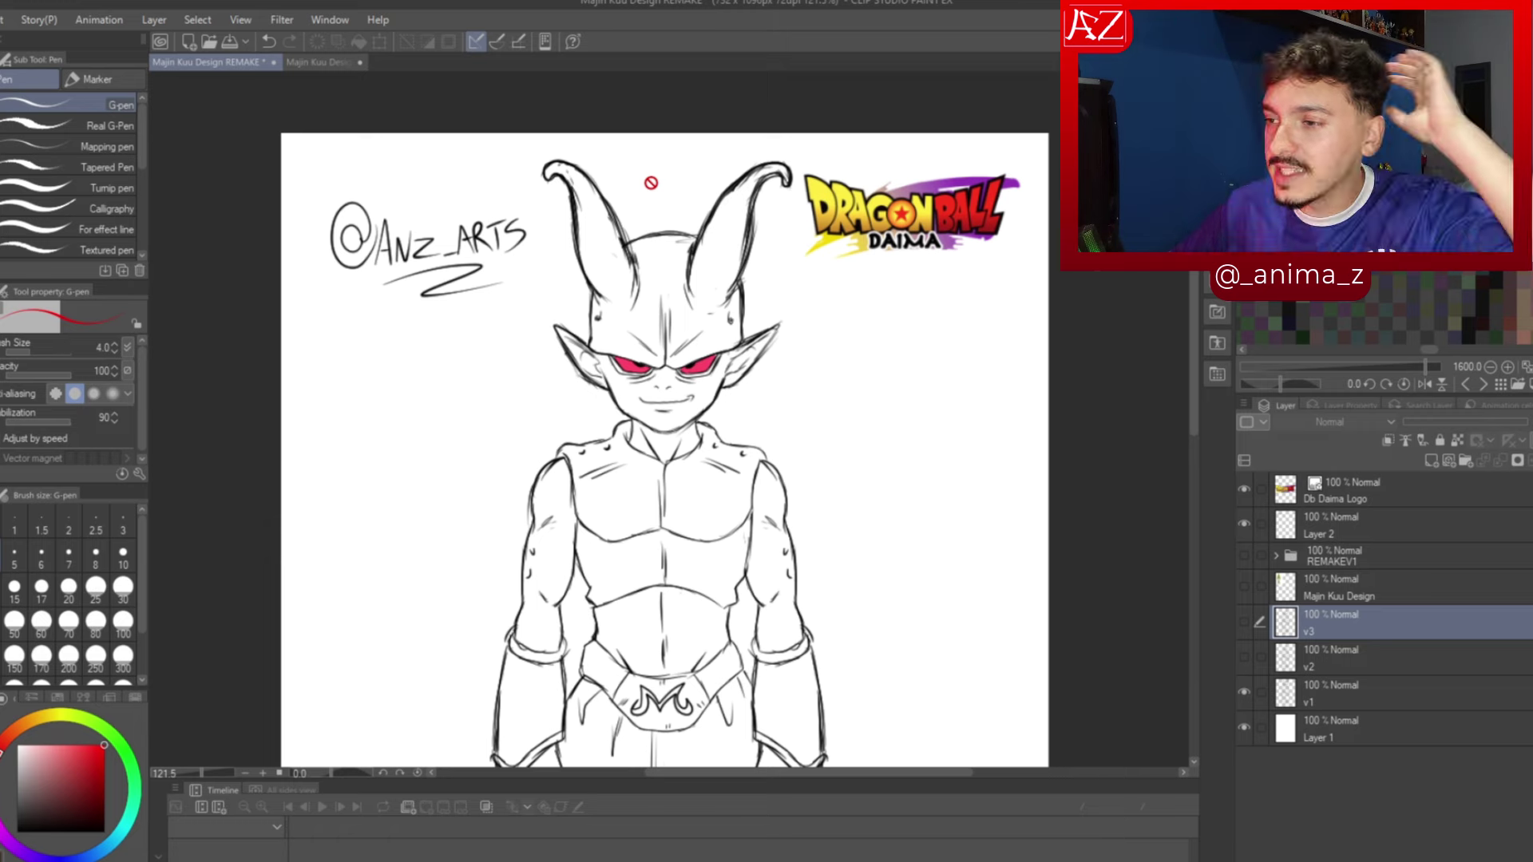
{"action": "scroll", "coordinate": [651, 183], "scroll_direction": "down", "scroll_amount": 2}
{"action": "scroll", "coordinate": [652, 183], "scroll_direction": "down", "scroll_amount": 1}
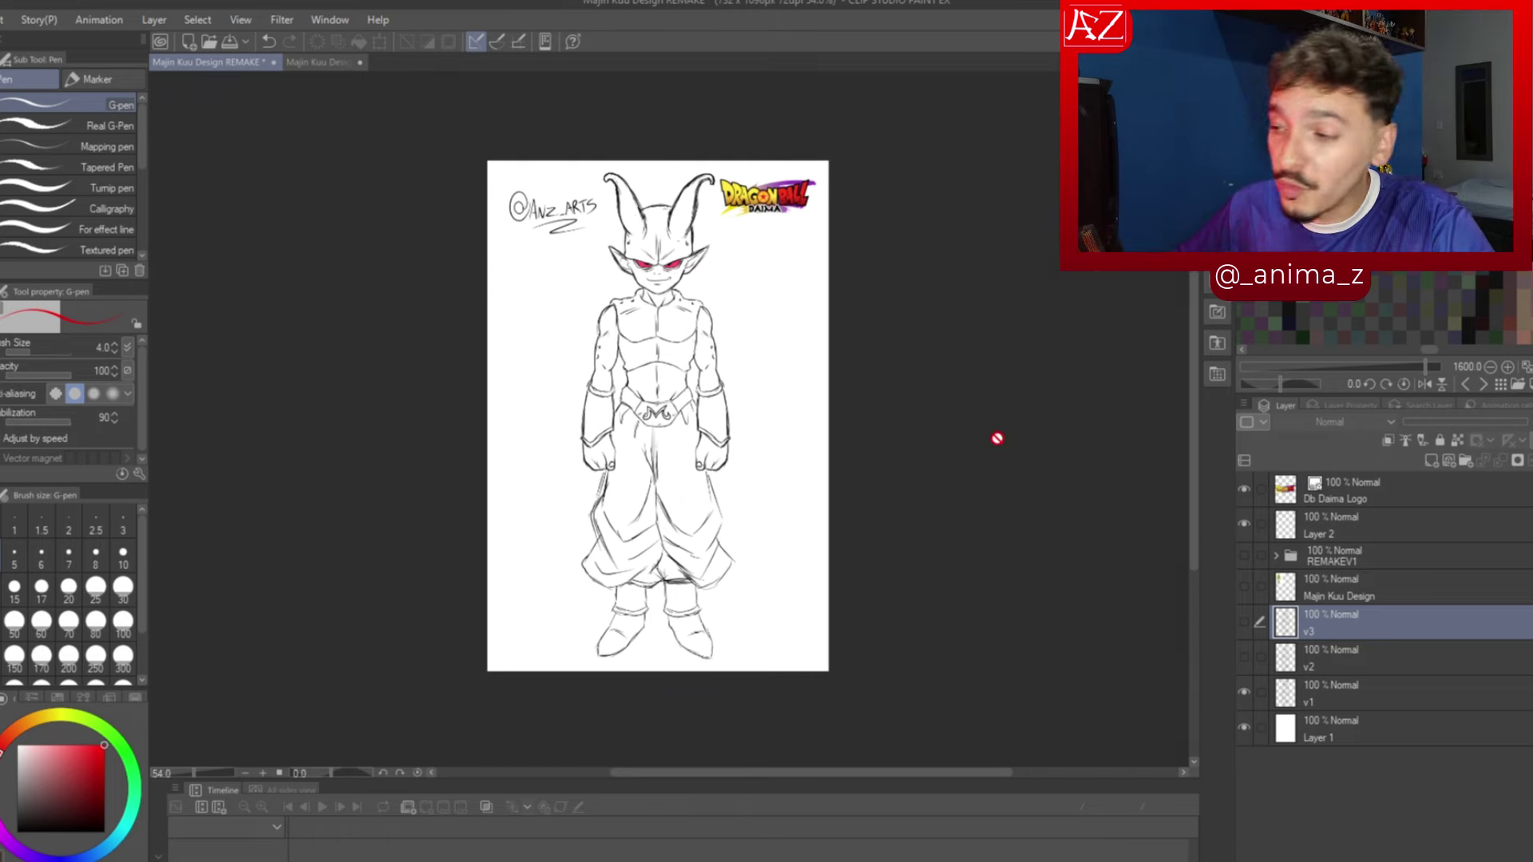
{"action": "left_click", "coordinate": [1245, 693]}
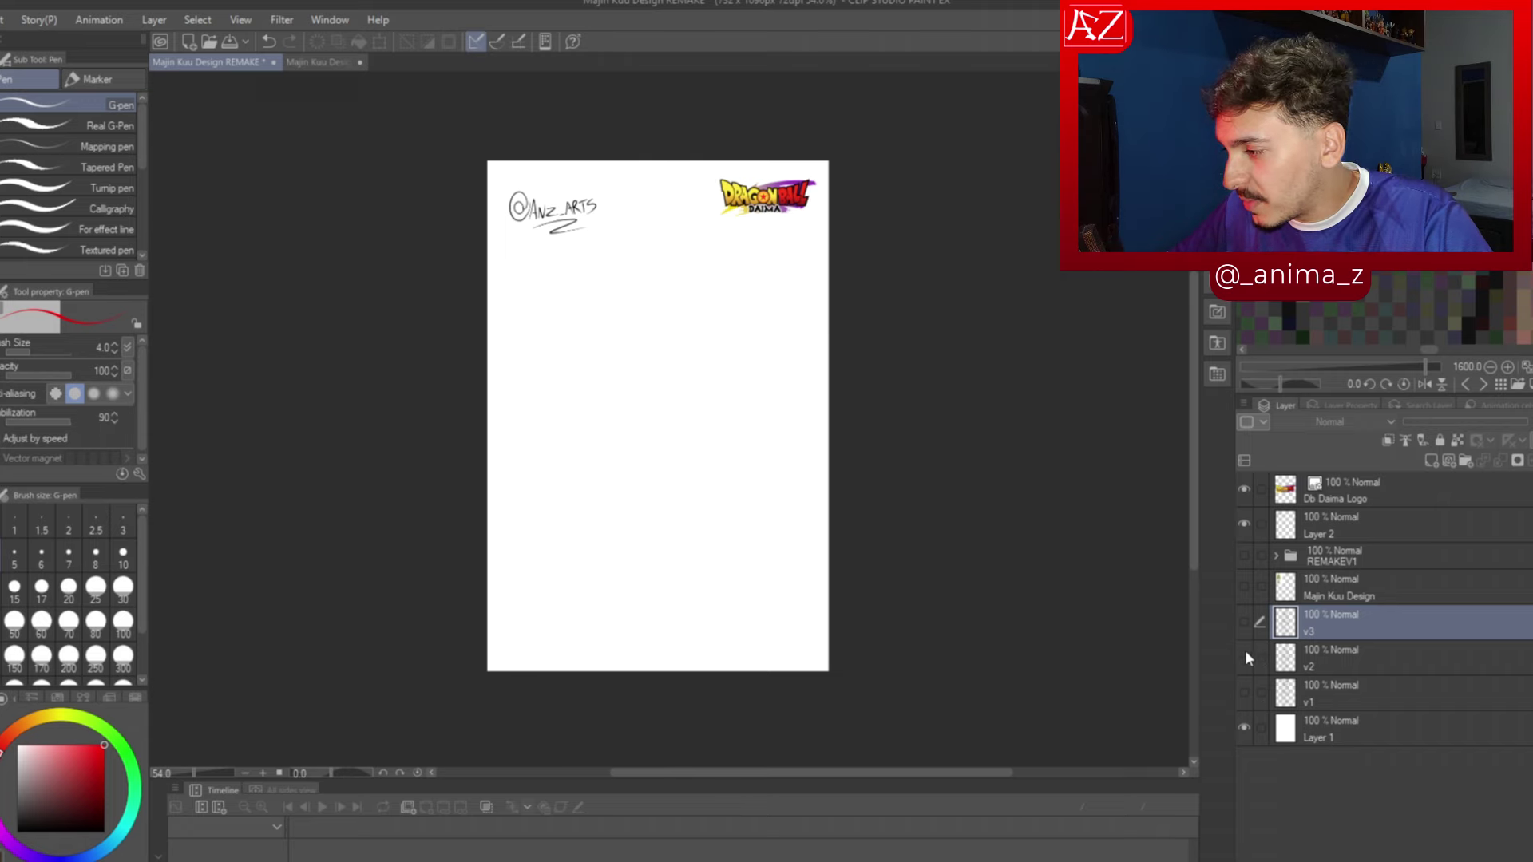
{"action": "left_click", "coordinate": [1244, 656]}
{"action": "scroll", "coordinate": [622, 343], "scroll_direction": "up", "scroll_amount": 2}
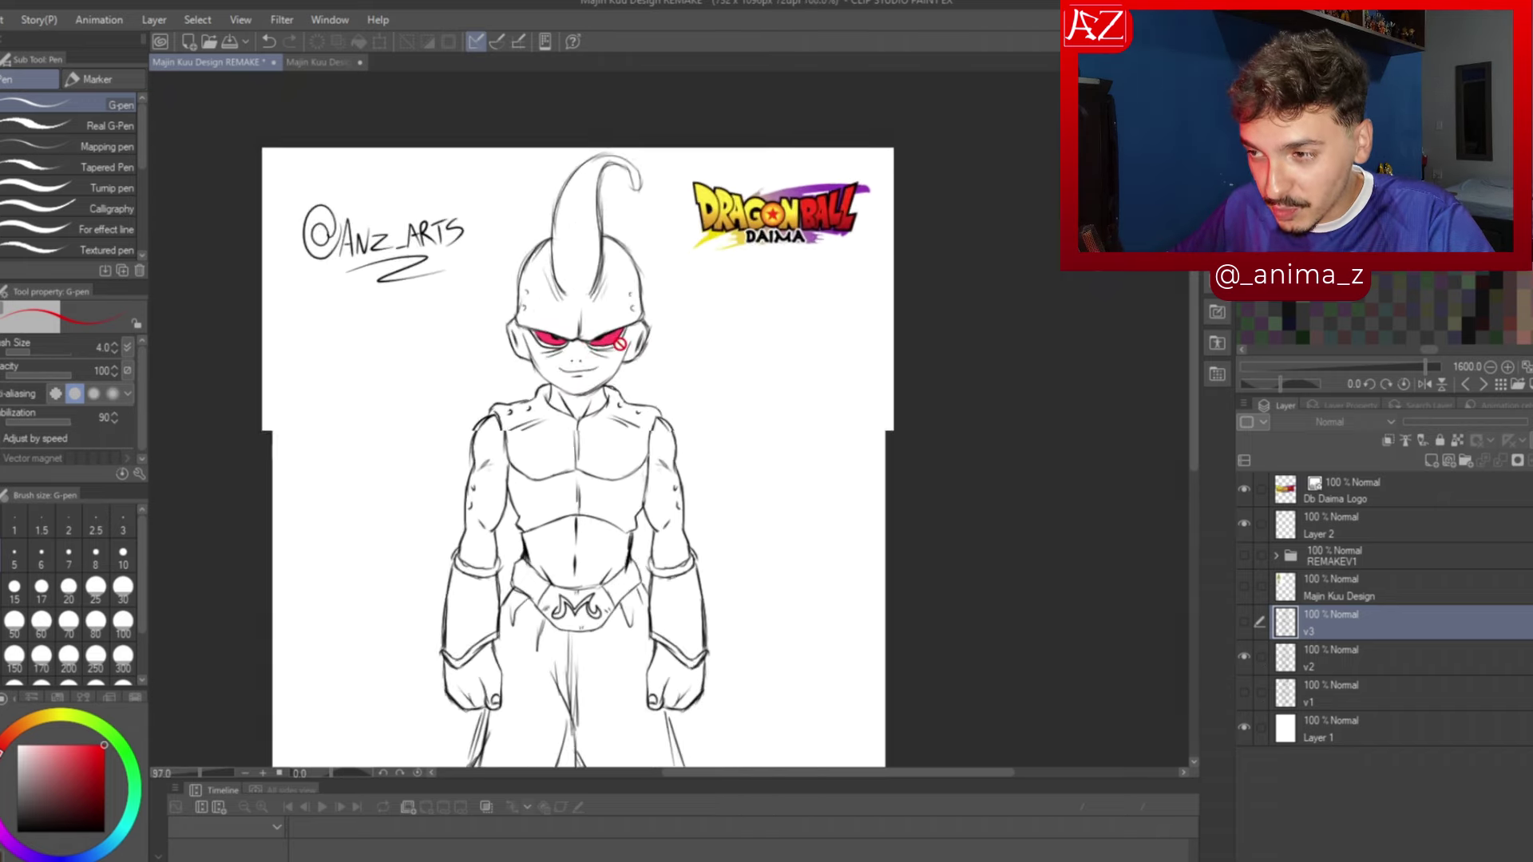
{"action": "scroll", "coordinate": [622, 343], "scroll_direction": "up", "scroll_amount": 4}
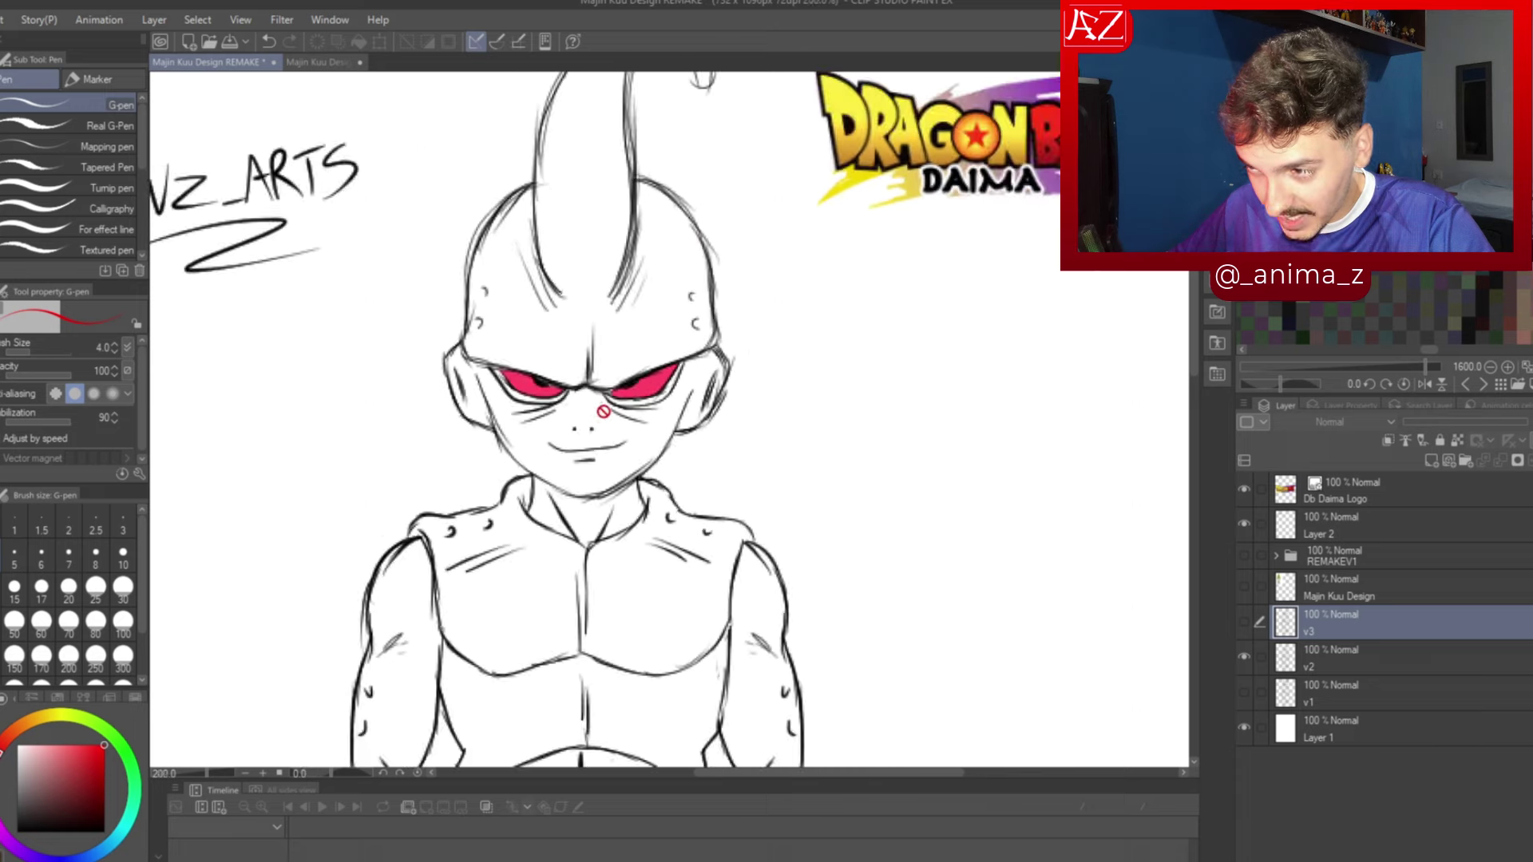
Hide the v2 sketch layer and show the v3 sketch layer, with the whole figure in view
{"action": "scroll", "coordinate": [603, 411], "scroll_direction": "down", "scroll_amount": 4}
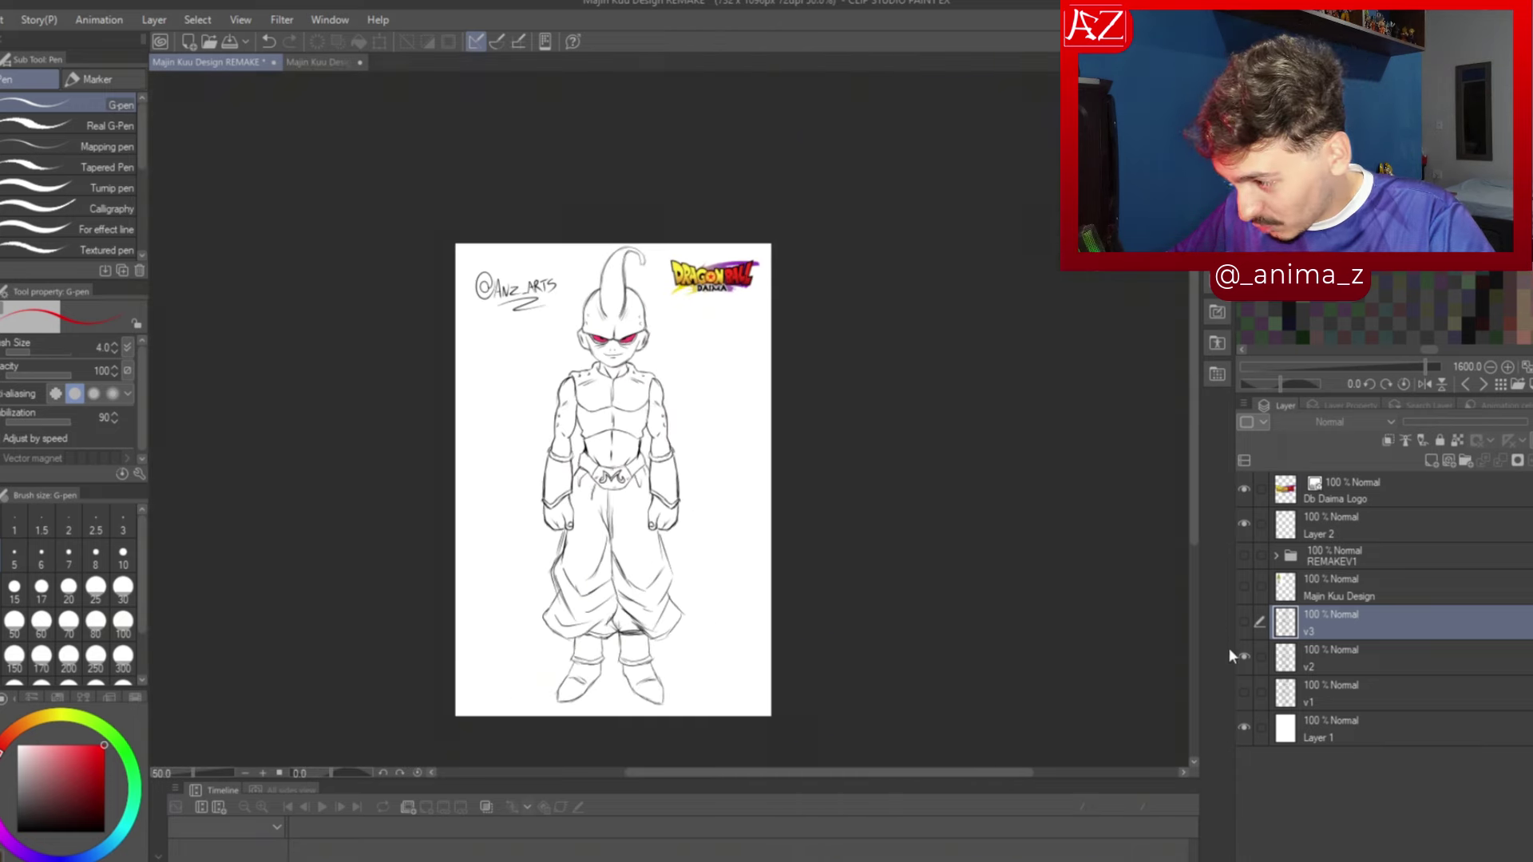
{"action": "left_click", "coordinate": [1239, 659]}
{"action": "left_click", "coordinate": [1243, 622]}
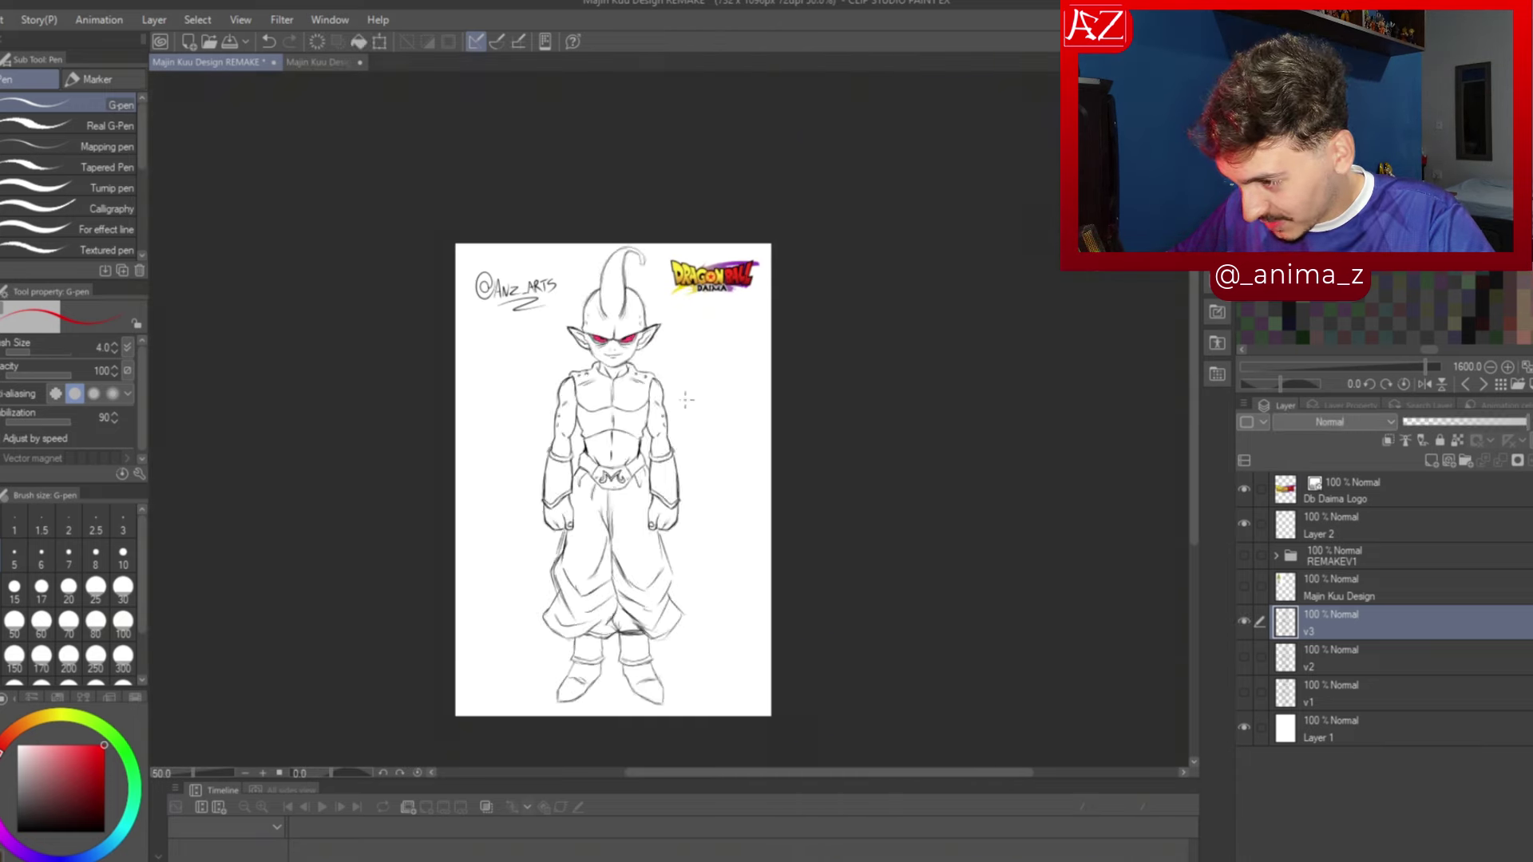
{"action": "scroll", "coordinate": [603, 400], "scroll_direction": "up", "scroll_amount": 2}
{"action": "scroll", "coordinate": [603, 399], "scroll_direction": "down", "scroll_amount": 3}
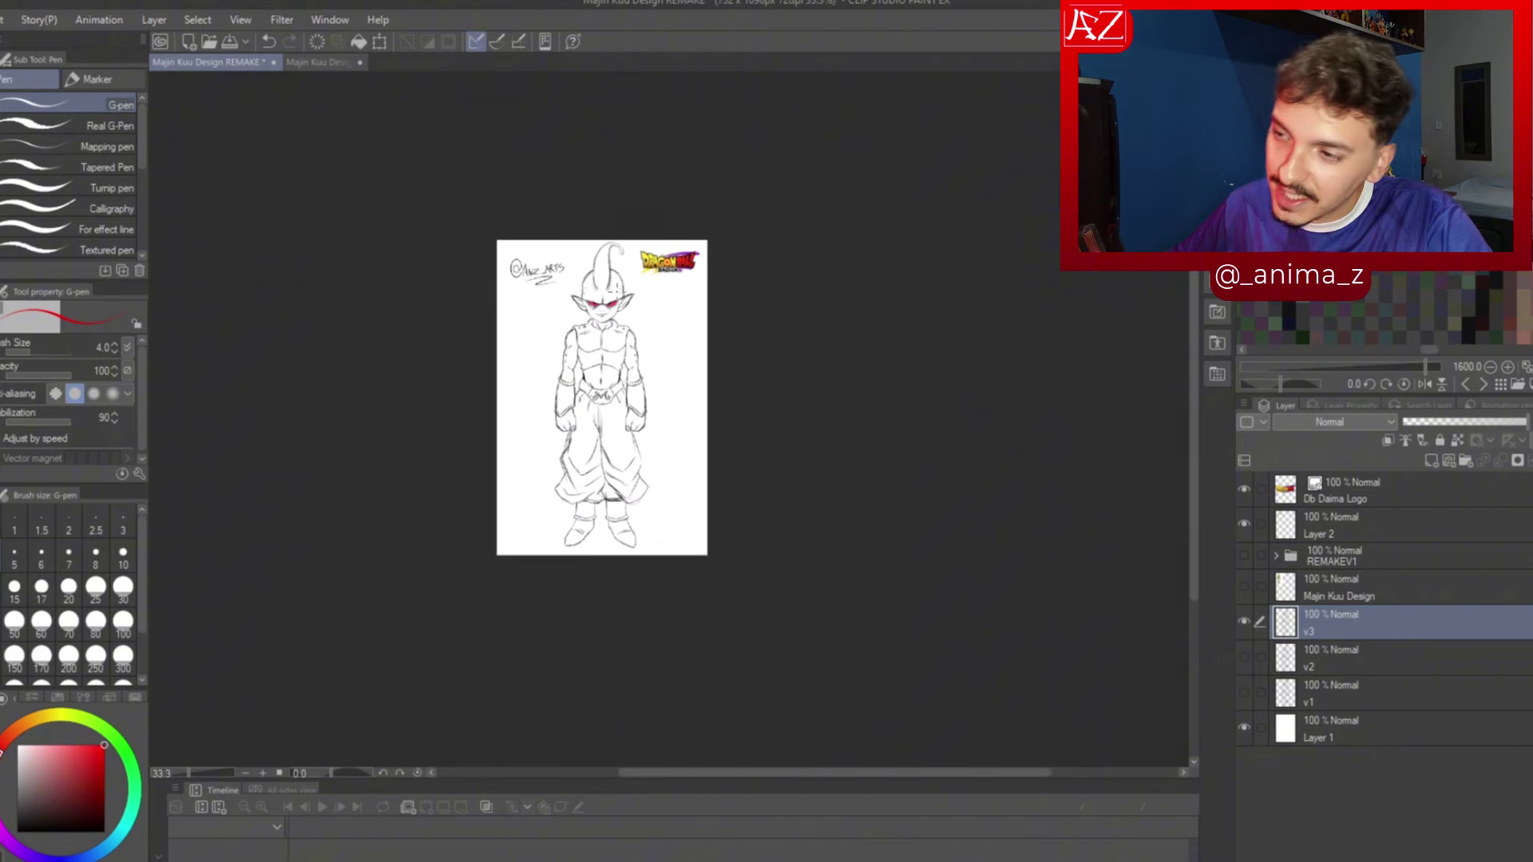
{"action": "scroll", "coordinate": [617, 293], "scroll_direction": "up", "scroll_amount": 1}
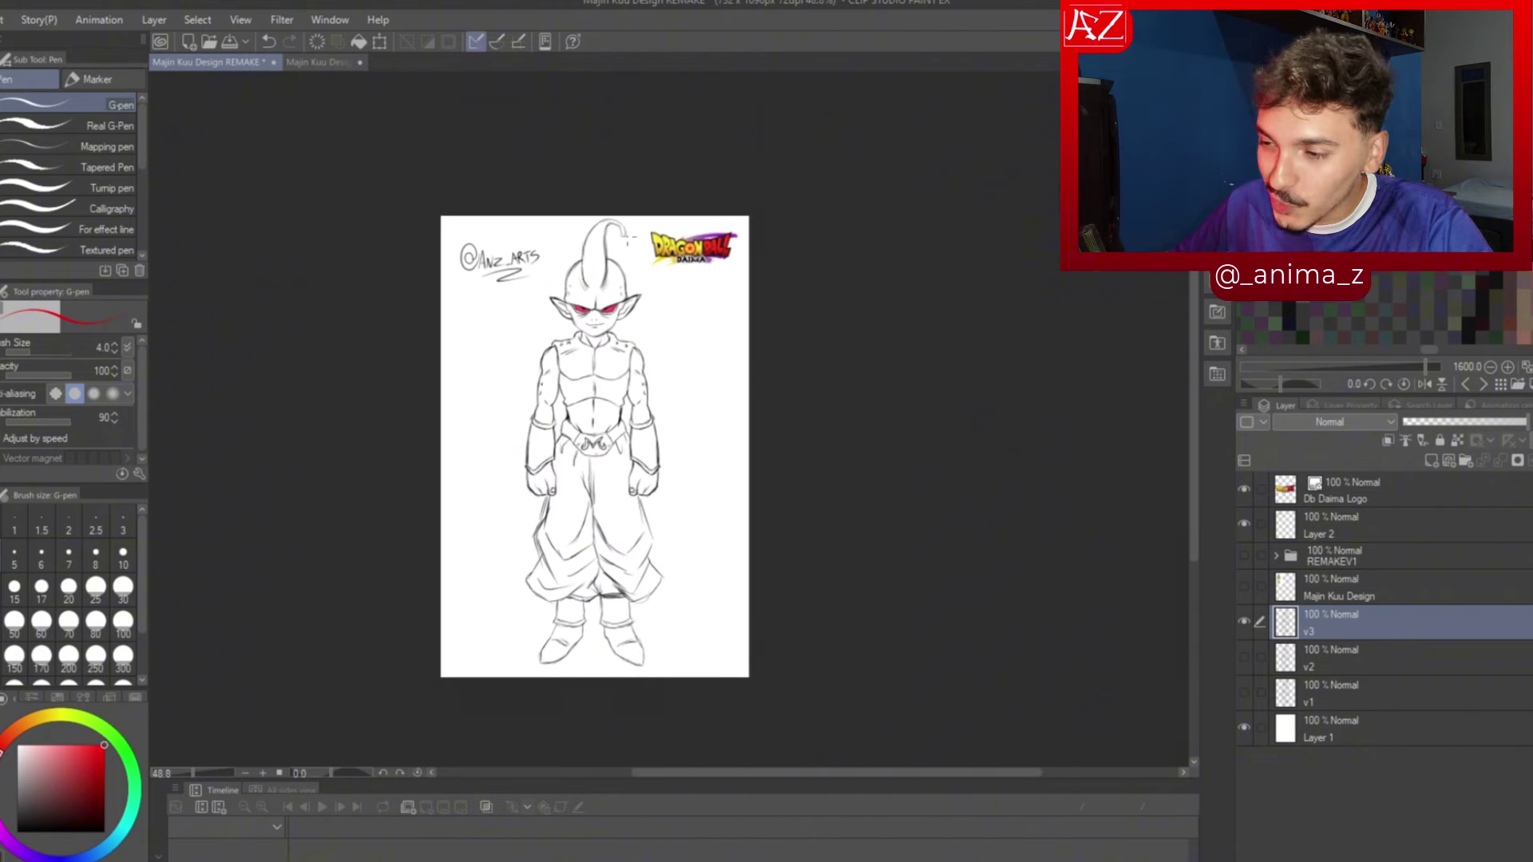
Examine the v3 sketch, focusing on the pointed ears, eyes and face, then the full figure
{"action": "scroll", "coordinate": [793, 503], "scroll_direction": "up", "scroll_amount": 4}
{"action": "scroll", "coordinate": [793, 503], "scroll_direction": "up", "scroll_amount": 1}
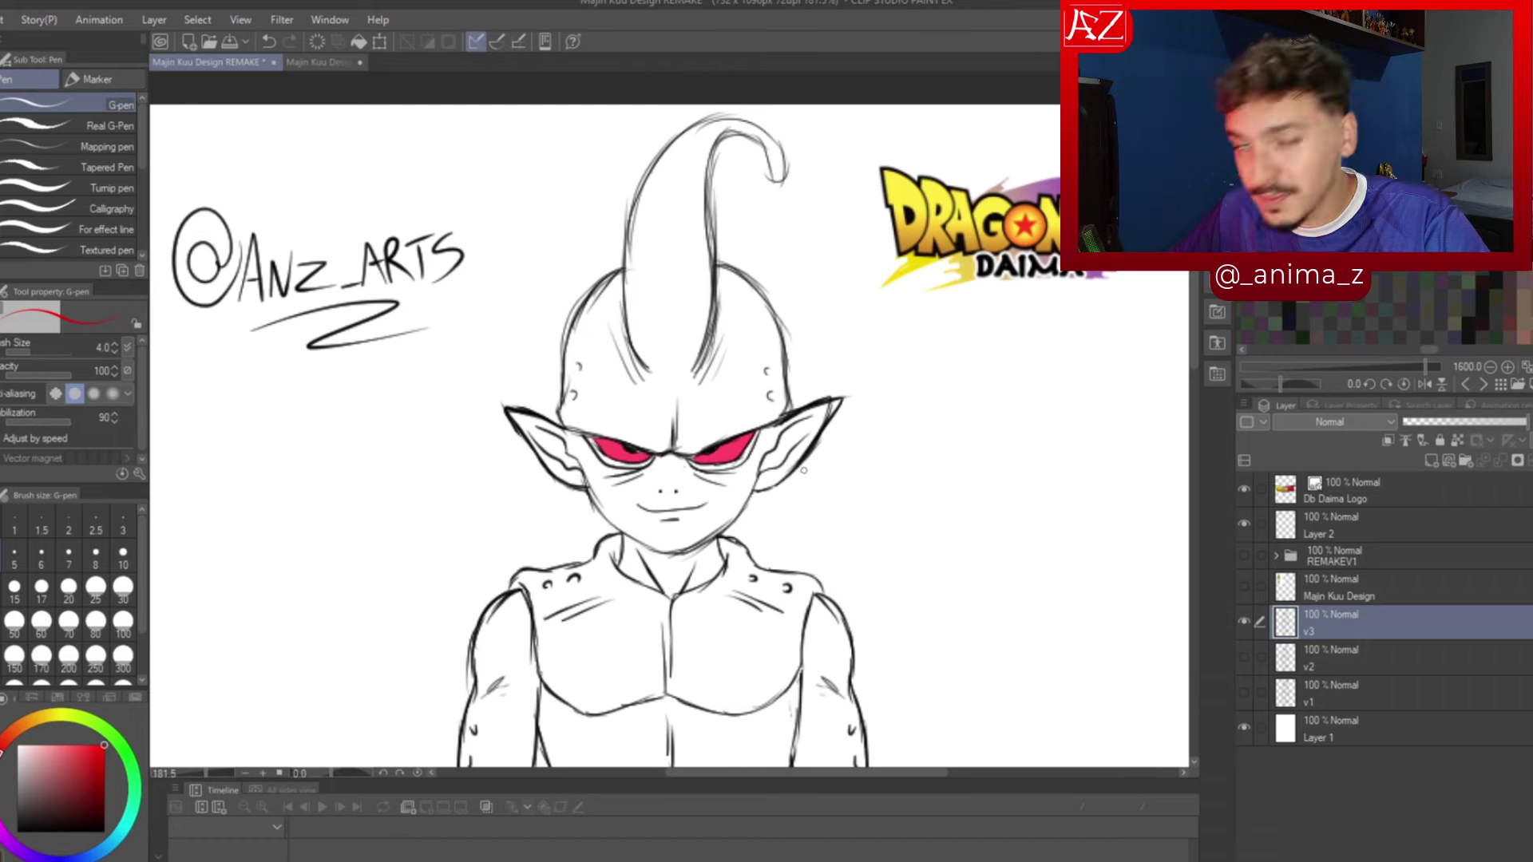
{"action": "scroll", "coordinate": [803, 470], "scroll_direction": "up", "scroll_amount": 4}
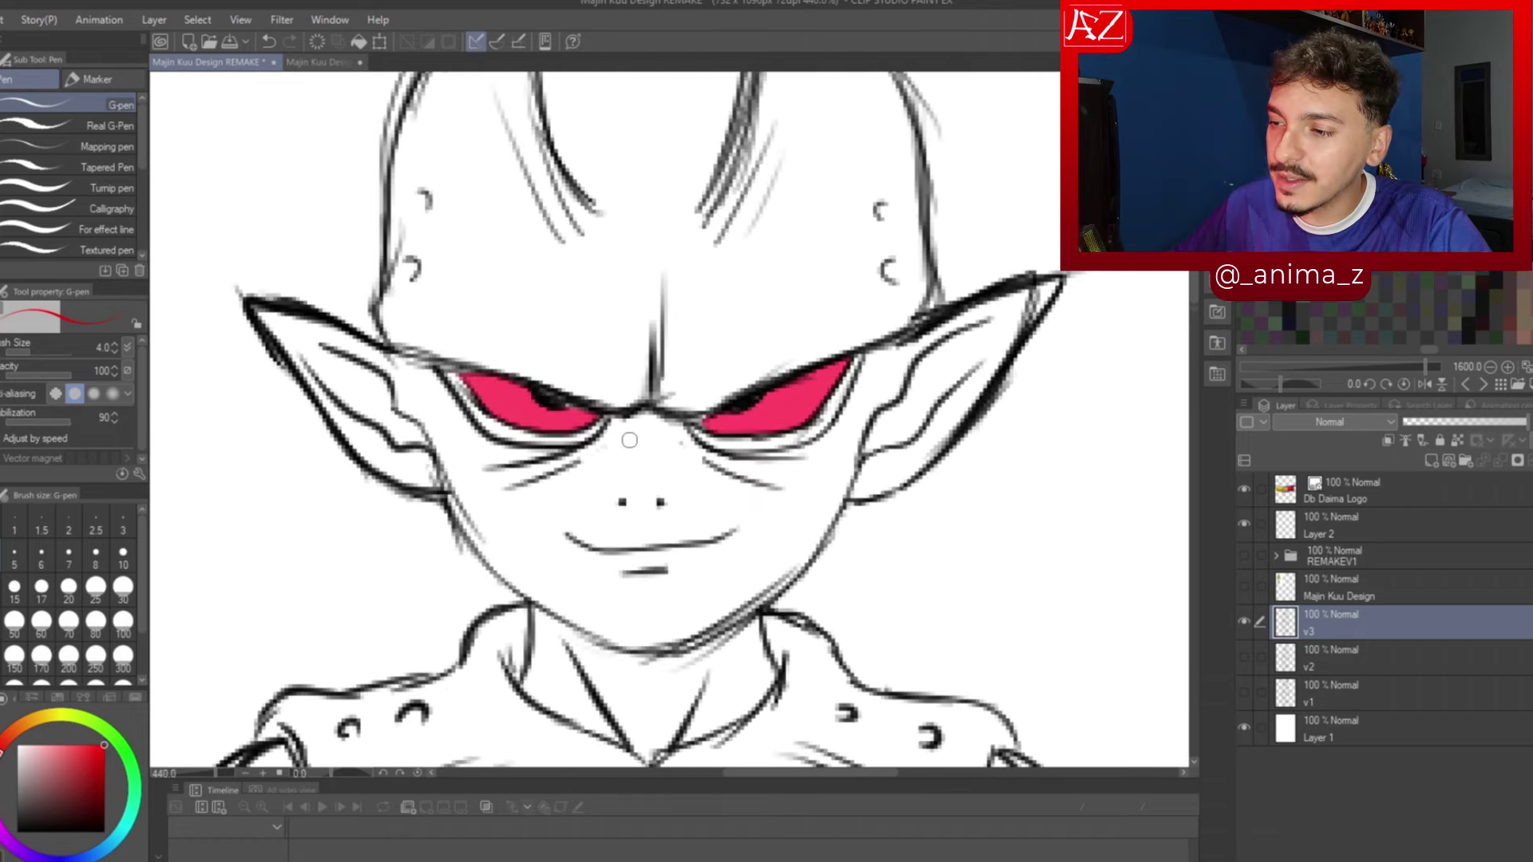
{"action": "scroll", "coordinate": [629, 440], "scroll_direction": "down", "scroll_amount": 3}
{"action": "scroll", "coordinate": [650, 476], "scroll_direction": "up", "scroll_amount": 5}
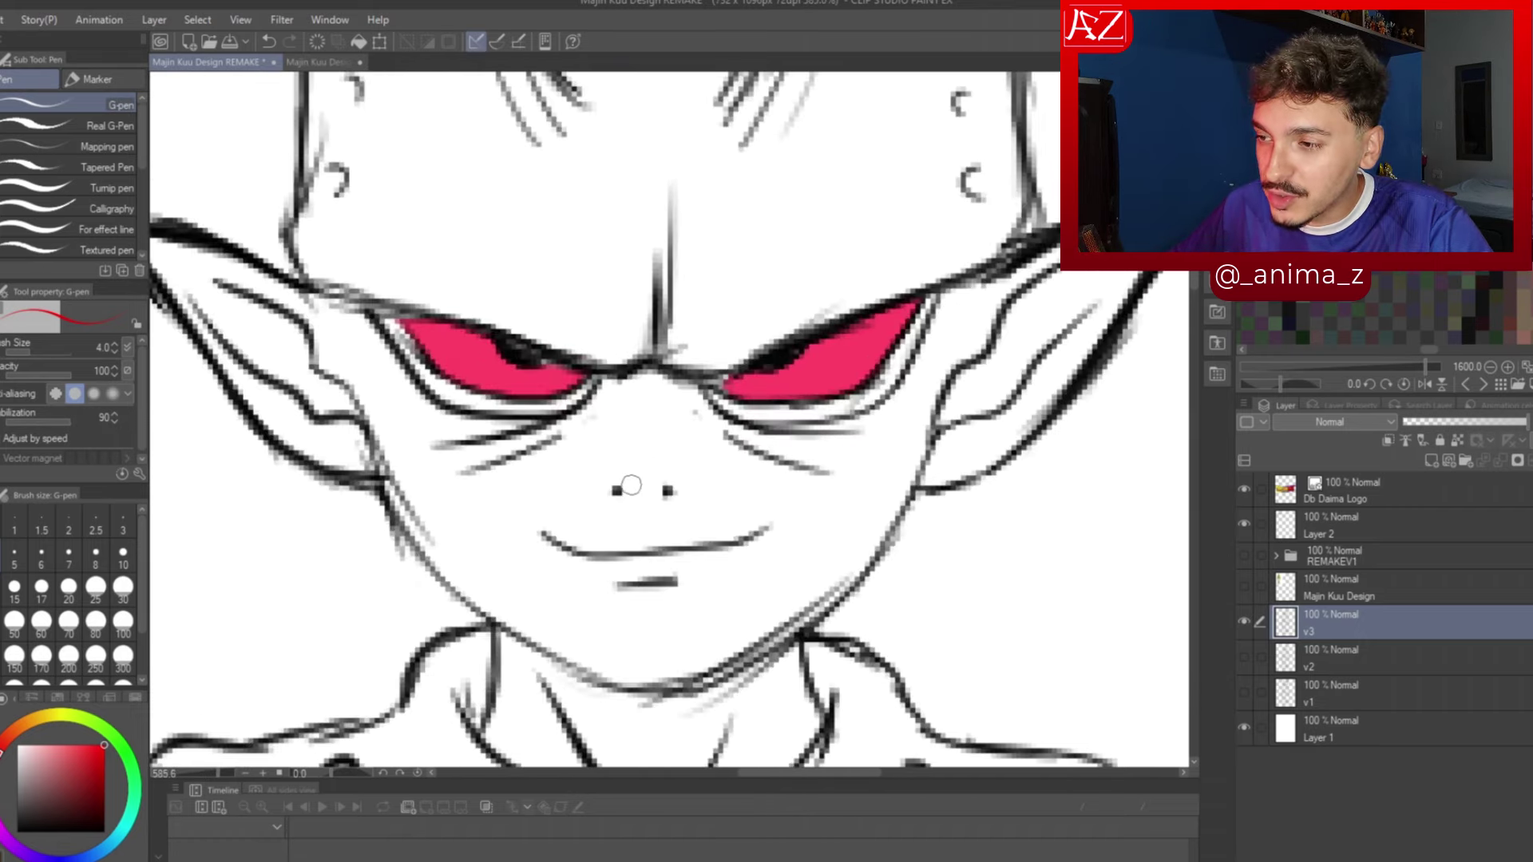
{"action": "scroll", "coordinate": [691, 492], "scroll_direction": "down", "scroll_amount": 4}
{"action": "scroll", "coordinate": [634, 443], "scroll_direction": "up", "scroll_amount": 3}
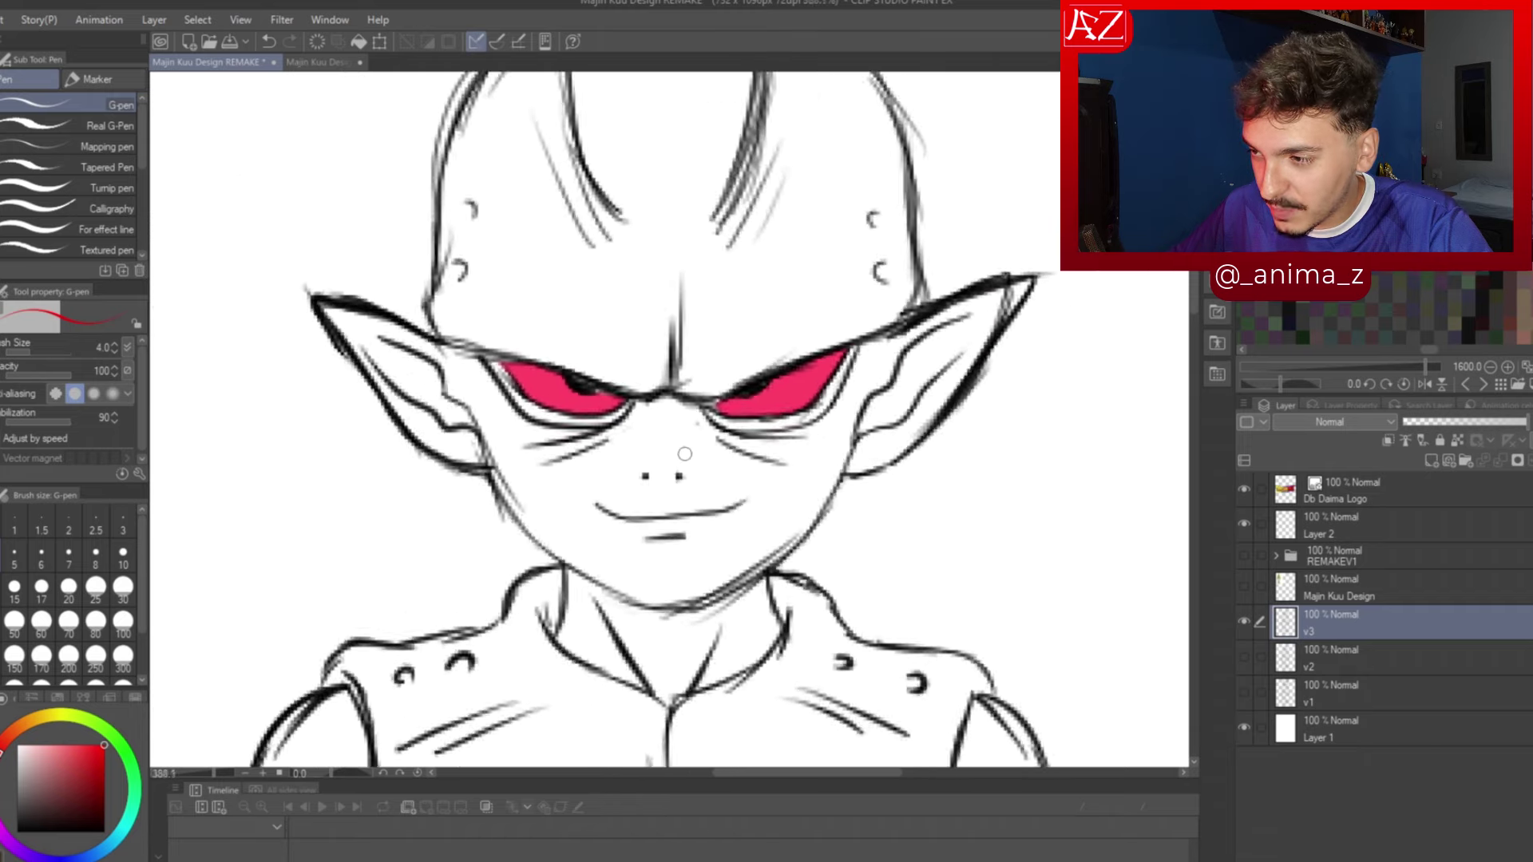
{"action": "scroll", "coordinate": [606, 427], "scroll_direction": "down", "scroll_amount": 2}
{"action": "scroll", "coordinate": [639, 448], "scroll_direction": "up", "scroll_amount": 3}
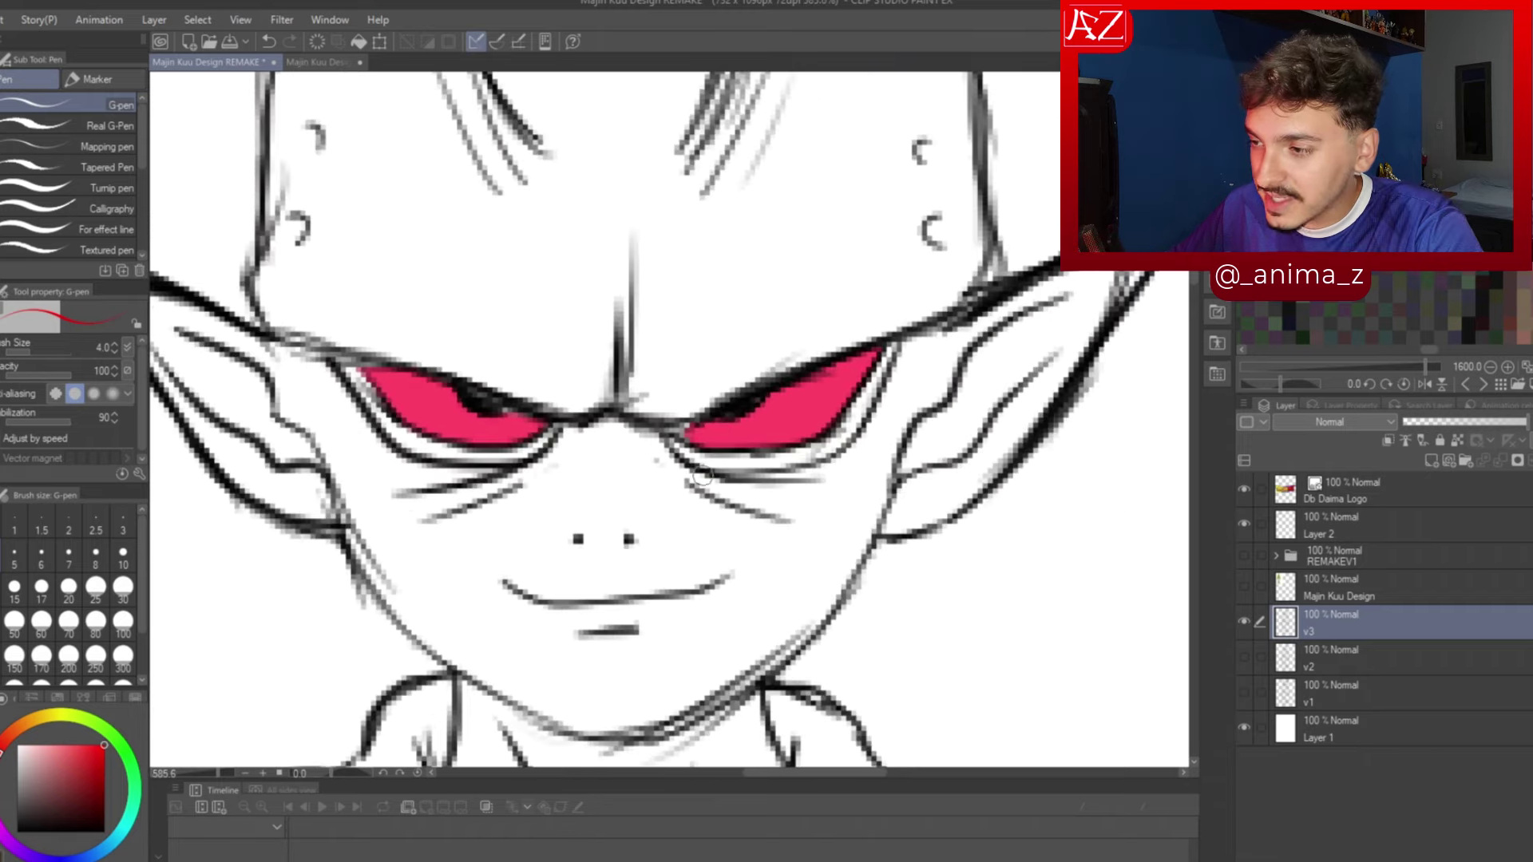
{"action": "scroll", "coordinate": [669, 467], "scroll_direction": "down", "scroll_amount": 3}
{"action": "scroll", "coordinate": [668, 468], "scroll_direction": "up", "scroll_amount": 2}
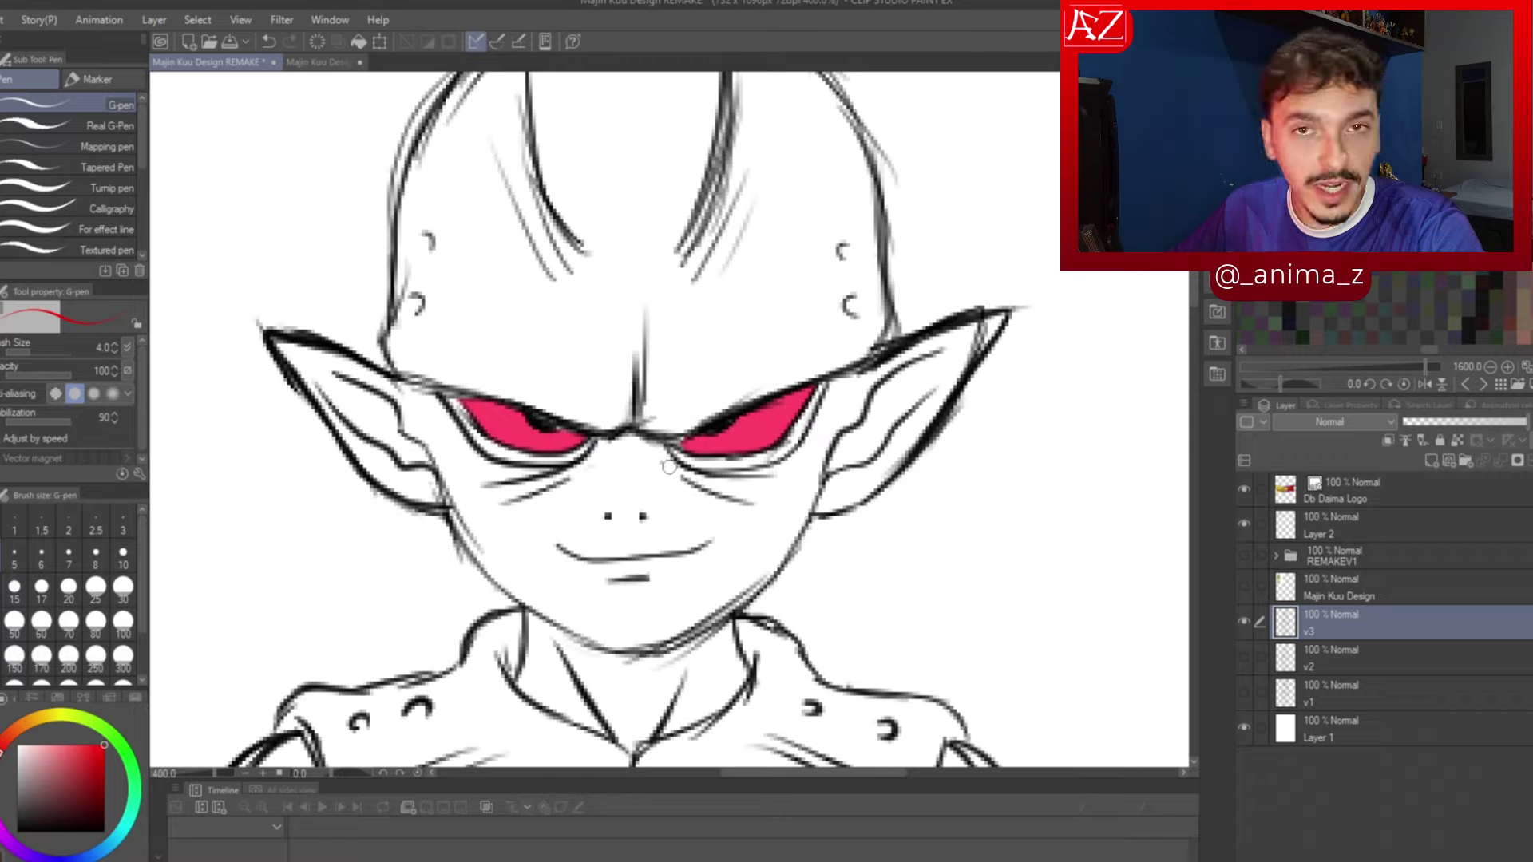
{"action": "scroll", "coordinate": [669, 467], "scroll_direction": "down", "scroll_amount": 3}
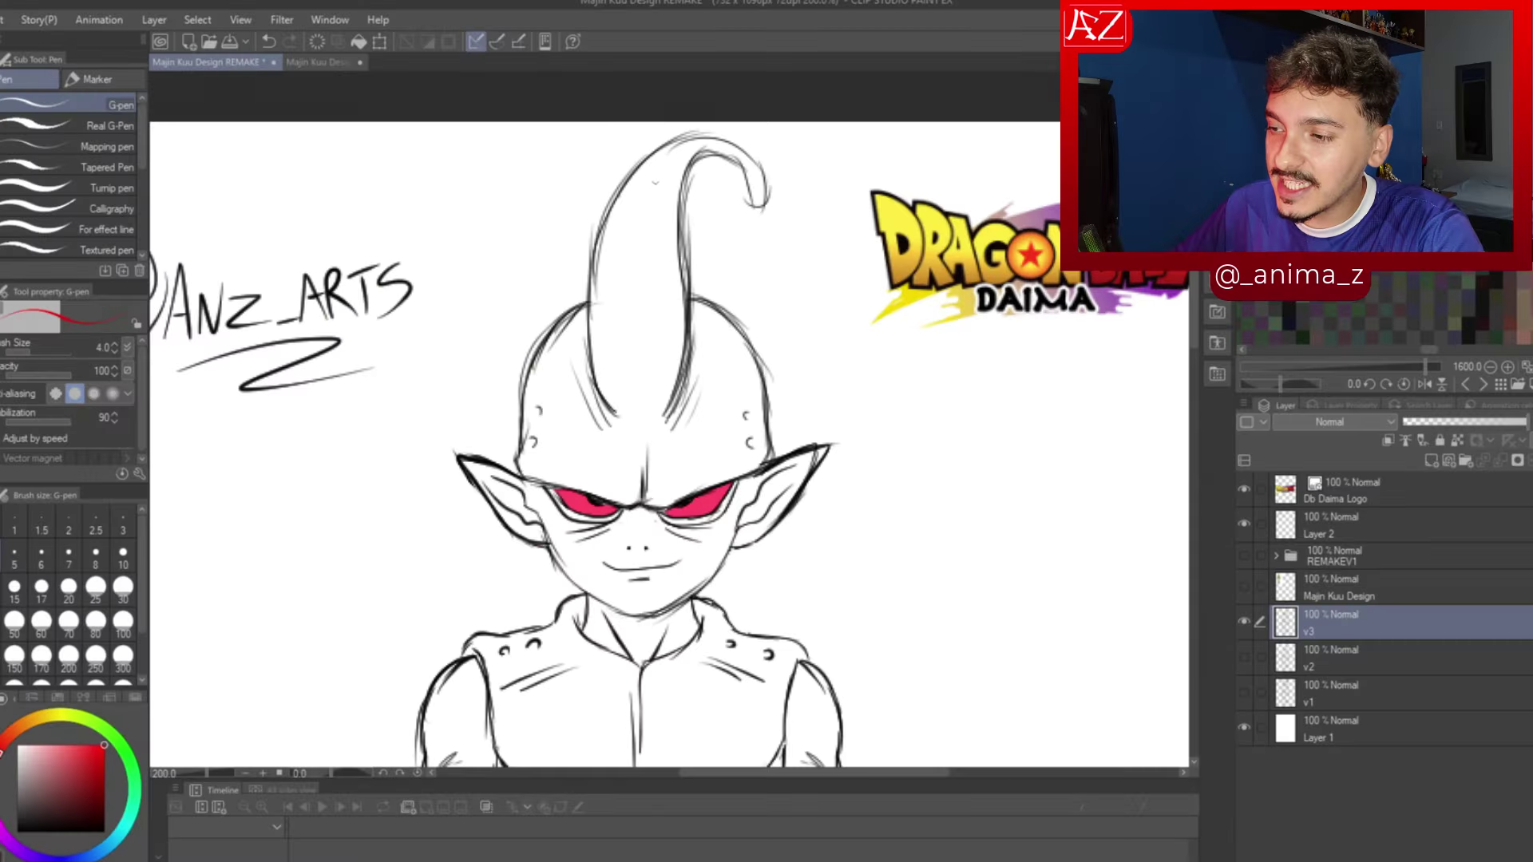
{"action": "scroll", "coordinate": [663, 447], "scroll_direction": "down", "scroll_amount": 2}
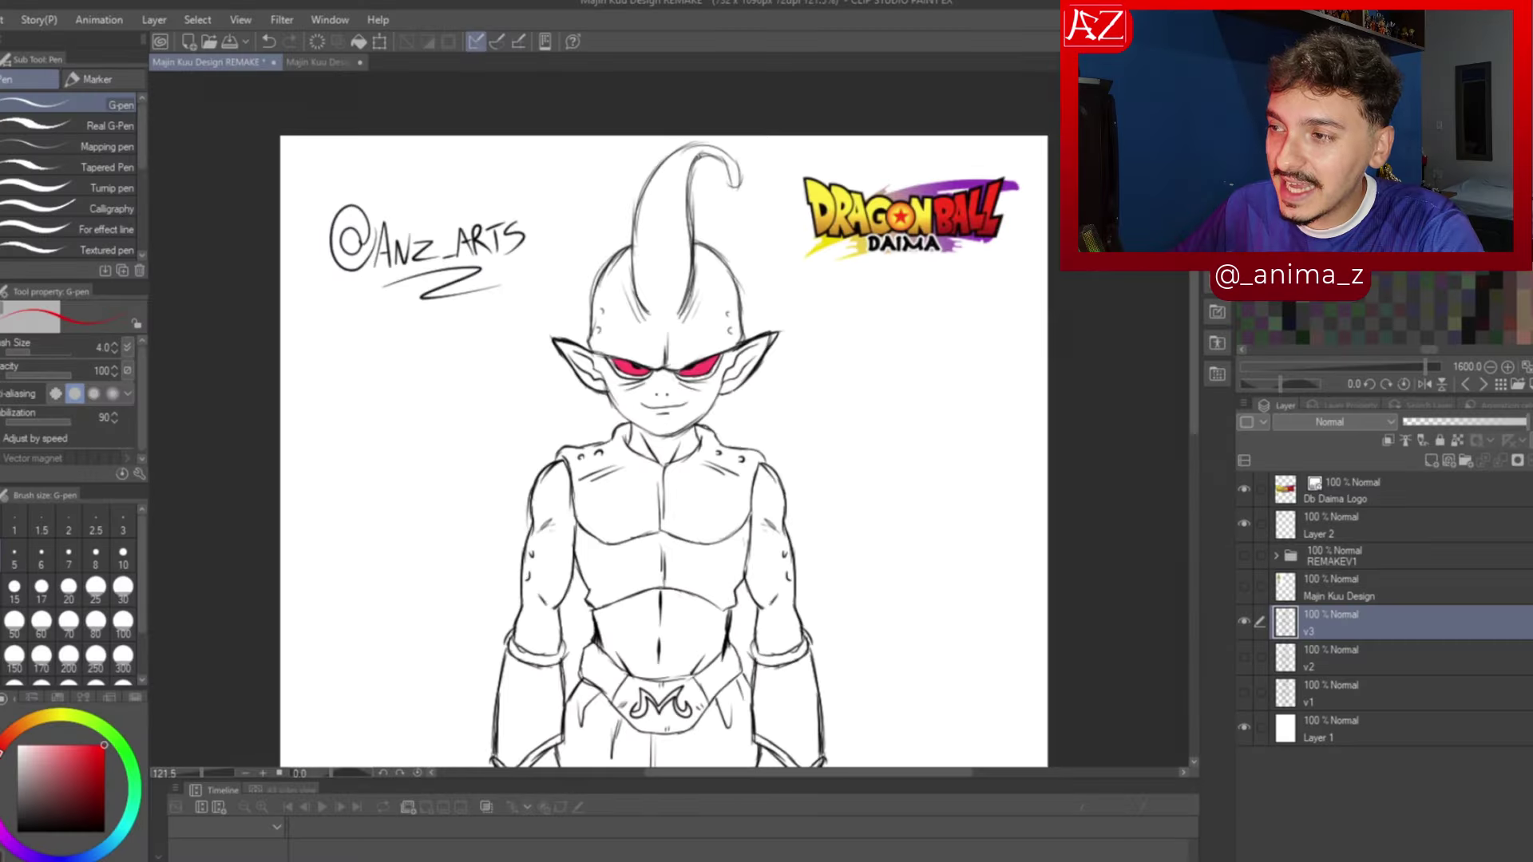
{"action": "scroll", "coordinate": [663, 447], "scroll_direction": "down", "scroll_amount": 2}
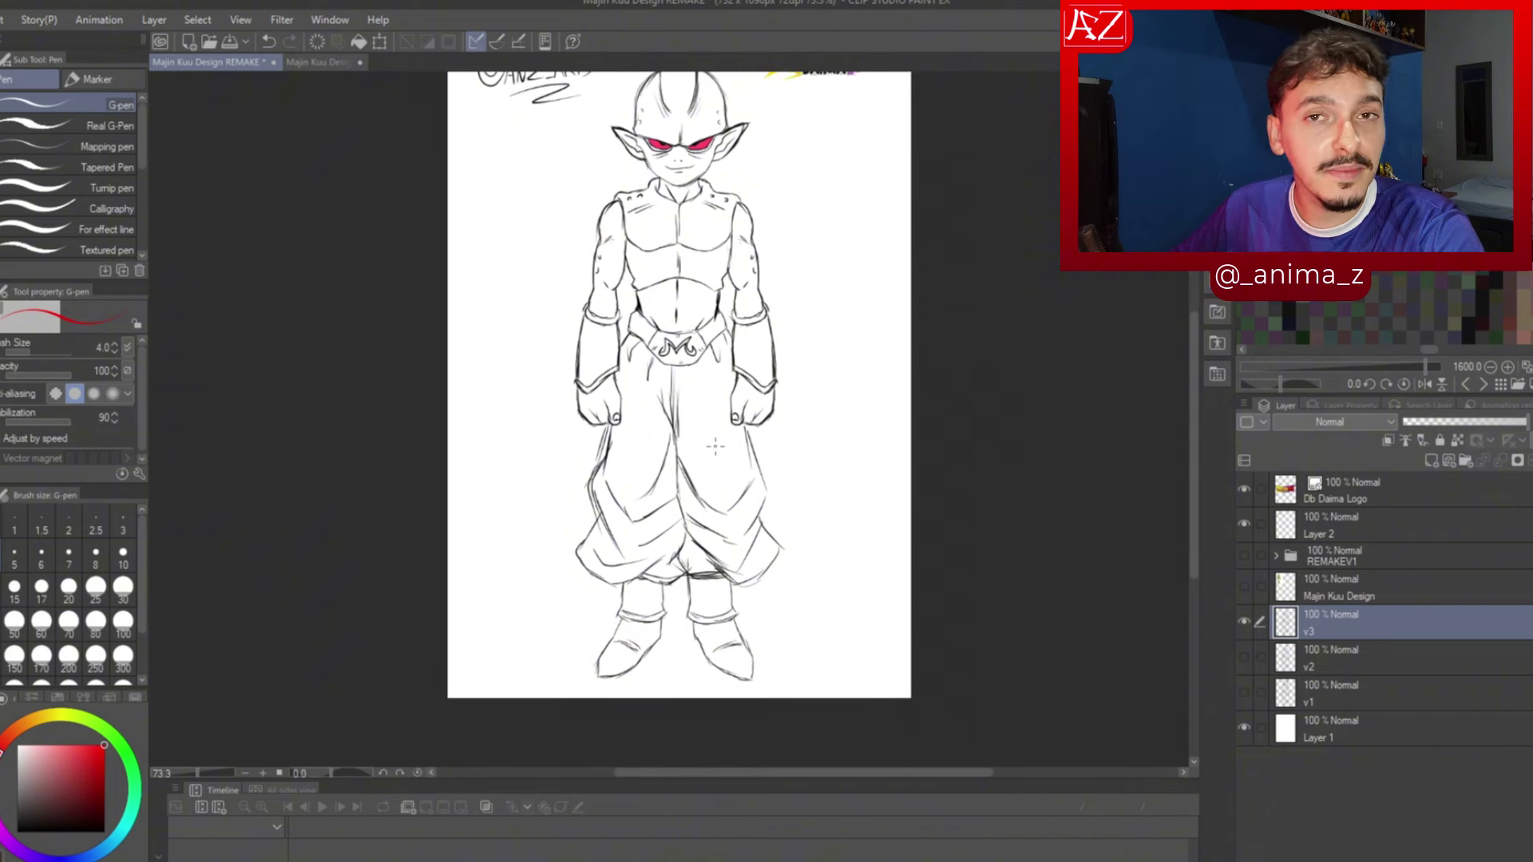
Hide the v3 sketch layer and show the coloured REMAKEV1 folder
{"action": "left_click", "coordinate": [1242, 622]}
{"action": "left_click", "coordinate": [1244, 553]}
{"action": "scroll", "coordinate": [839, 339], "scroll_direction": "down", "scroll_amount": 2}
{"action": "scroll", "coordinate": [774, 300], "scroll_direction": "up", "scroll_amount": 1}
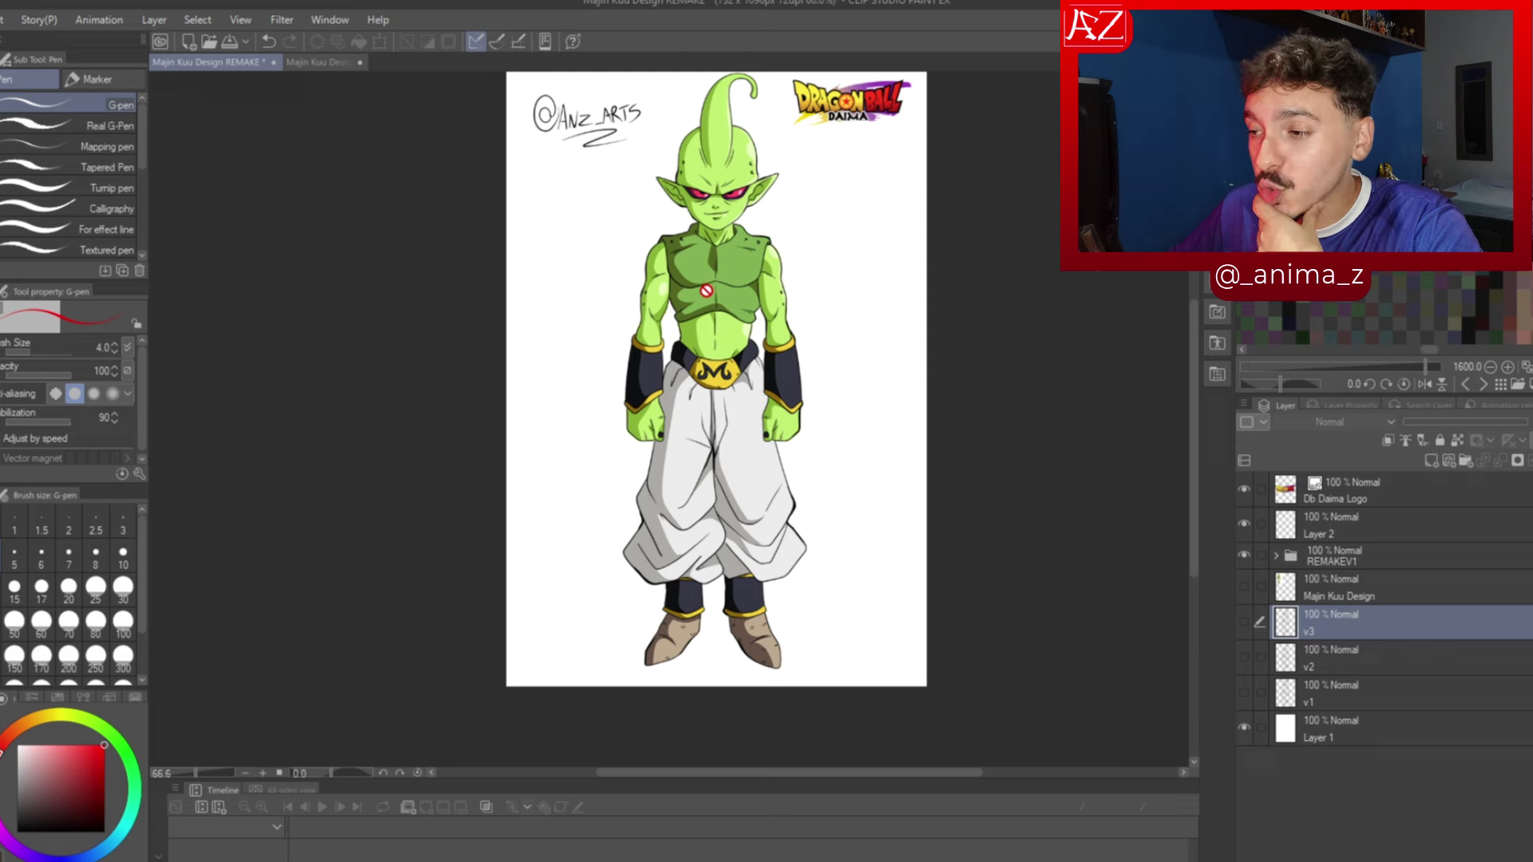
Examine the coloured REMAKEV1 redesign as a full figure and around the head antenna and torso
{"action": "scroll", "coordinate": [704, 292], "scroll_direction": "down", "scroll_amount": 1}
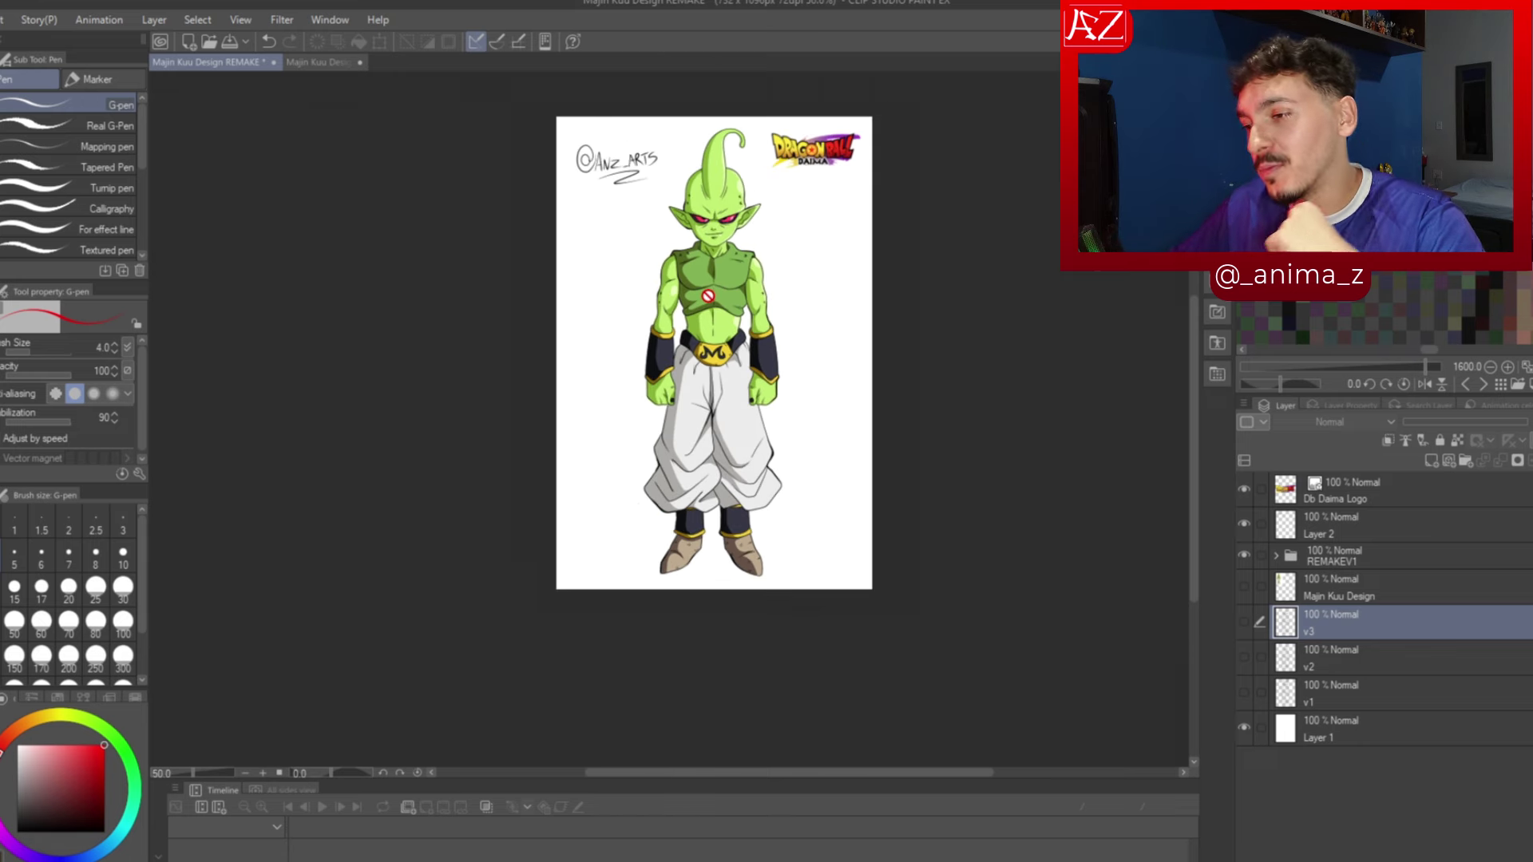
{"action": "scroll", "coordinate": [708, 295], "scroll_direction": "up", "scroll_amount": 1}
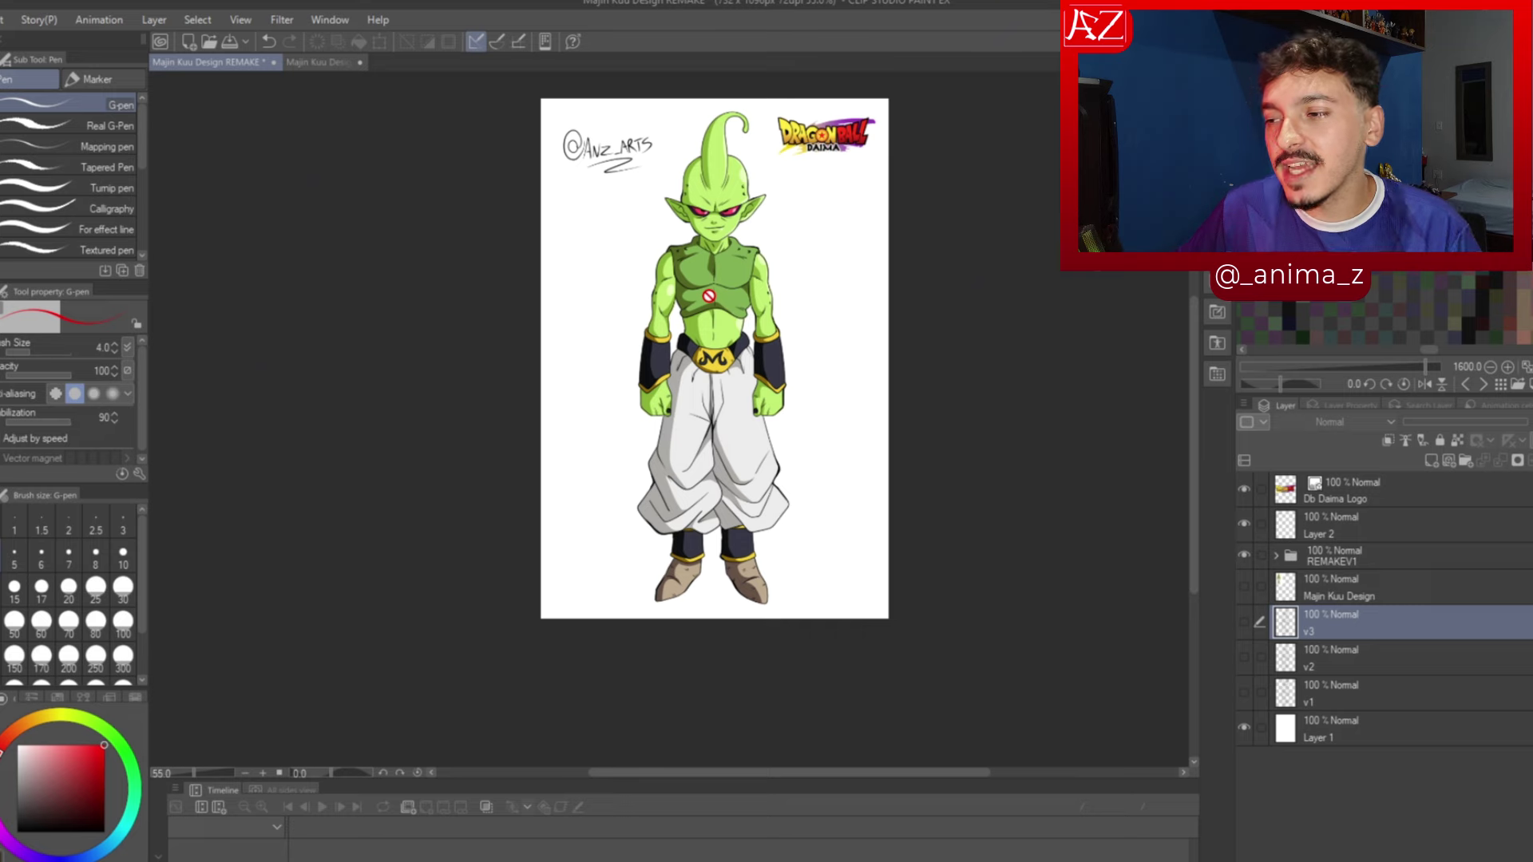
{"action": "scroll", "coordinate": [708, 296], "scroll_direction": "up", "scroll_amount": 3}
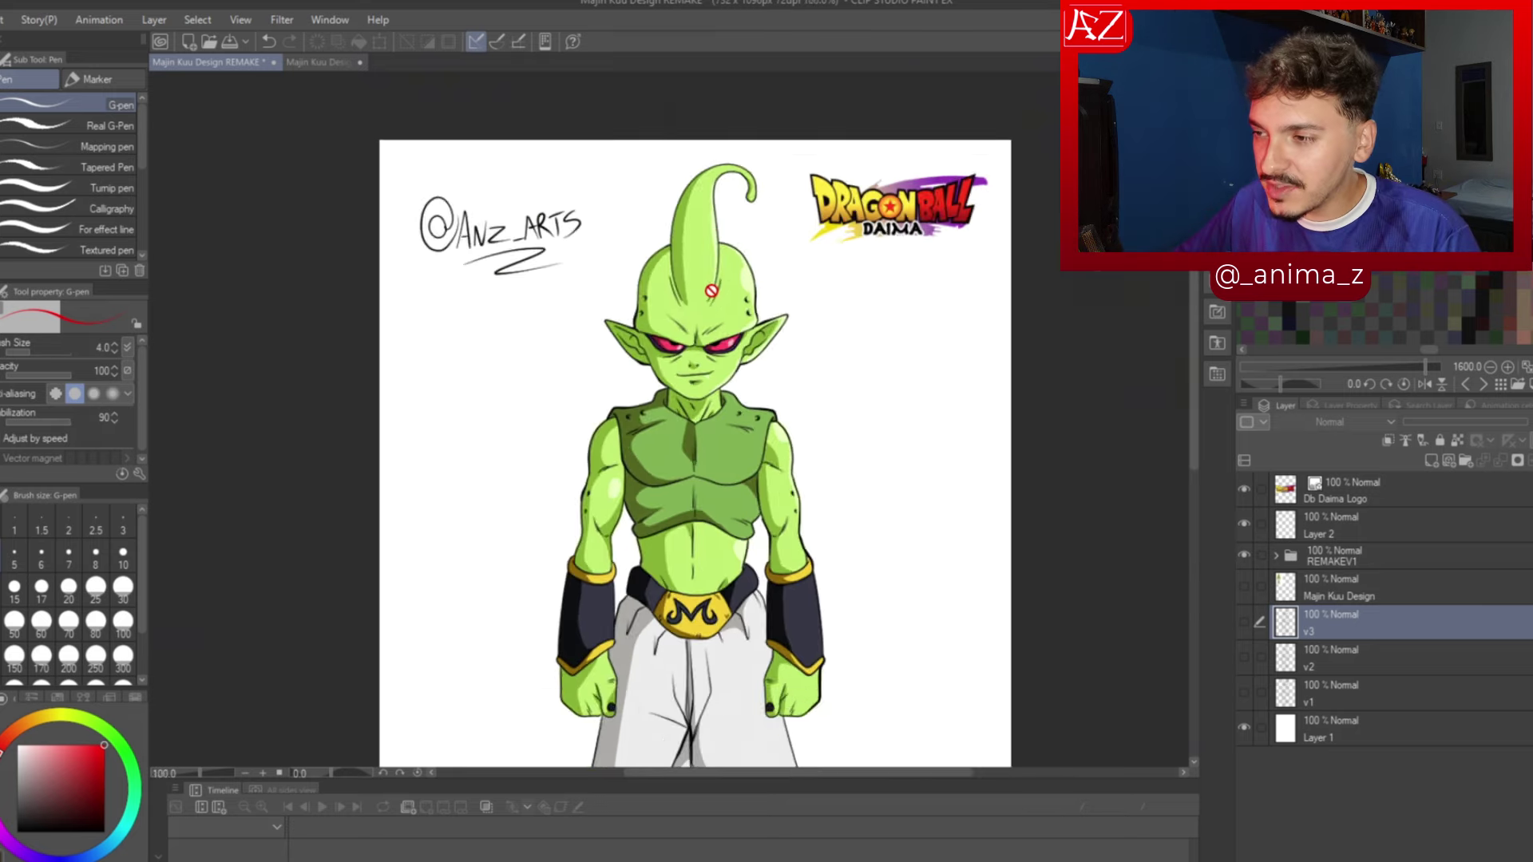
{"action": "scroll", "coordinate": [729, 193], "scroll_direction": "down", "scroll_amount": 1}
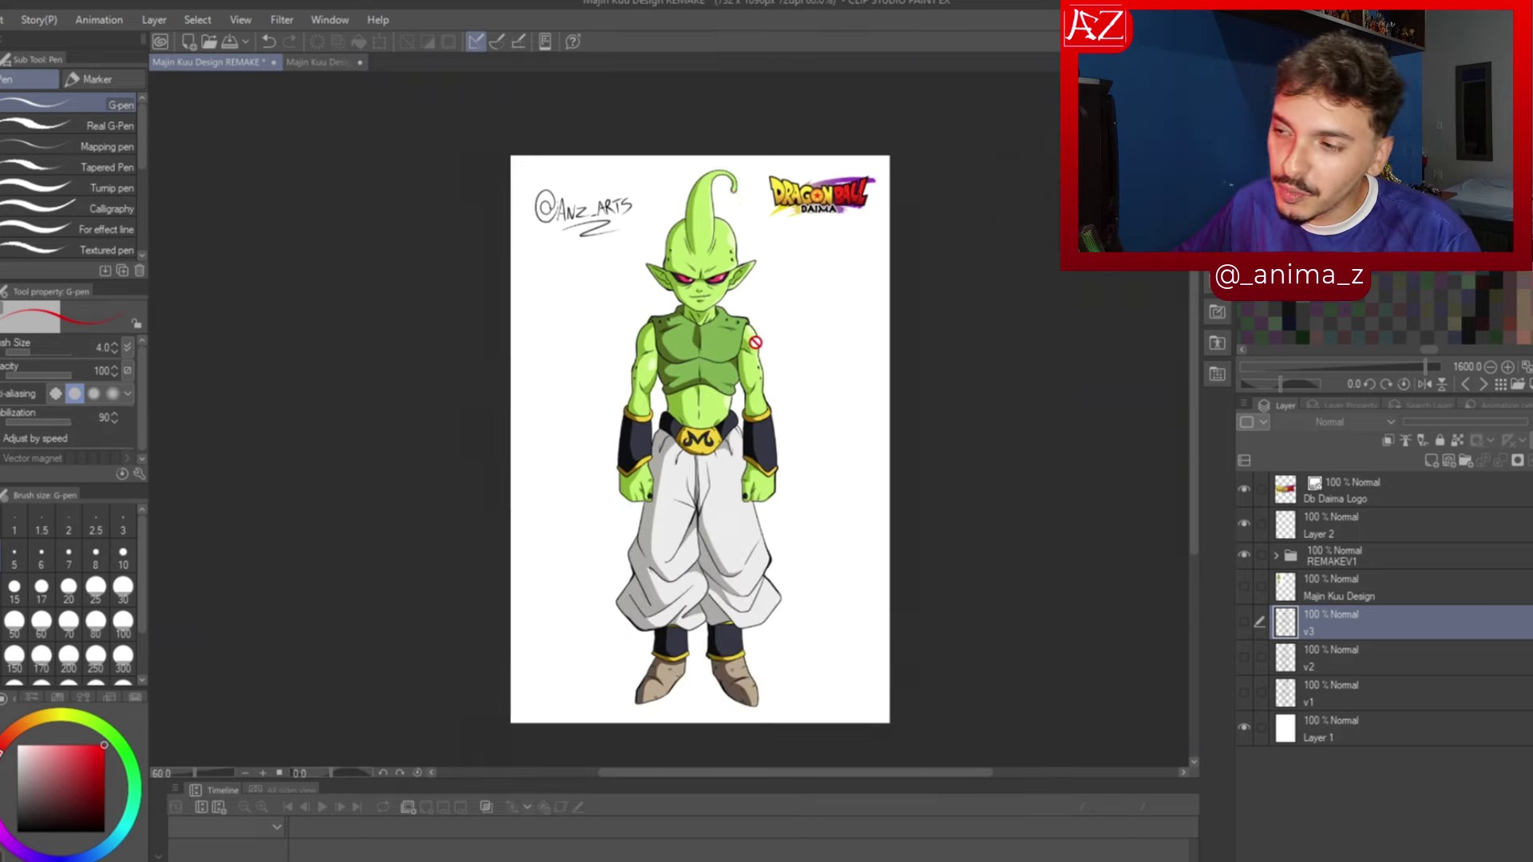
{"action": "scroll", "coordinate": [757, 350], "scroll_direction": "up", "scroll_amount": 2}
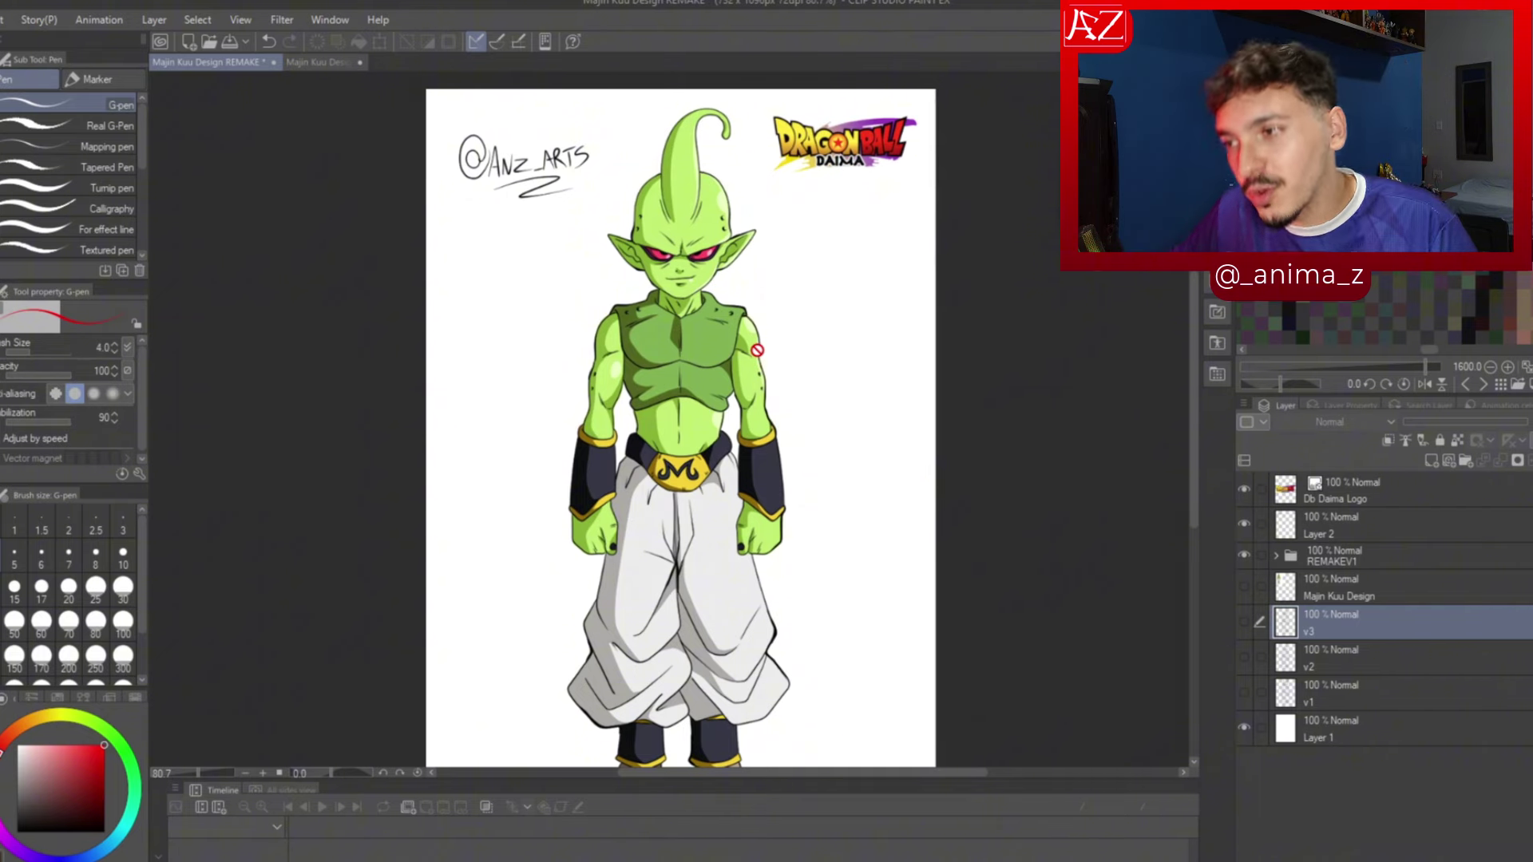
{"action": "scroll", "coordinate": [726, 303], "scroll_direction": "down", "scroll_amount": 2}
{"action": "scroll", "coordinate": [722, 230], "scroll_direction": "up", "scroll_amount": 4}
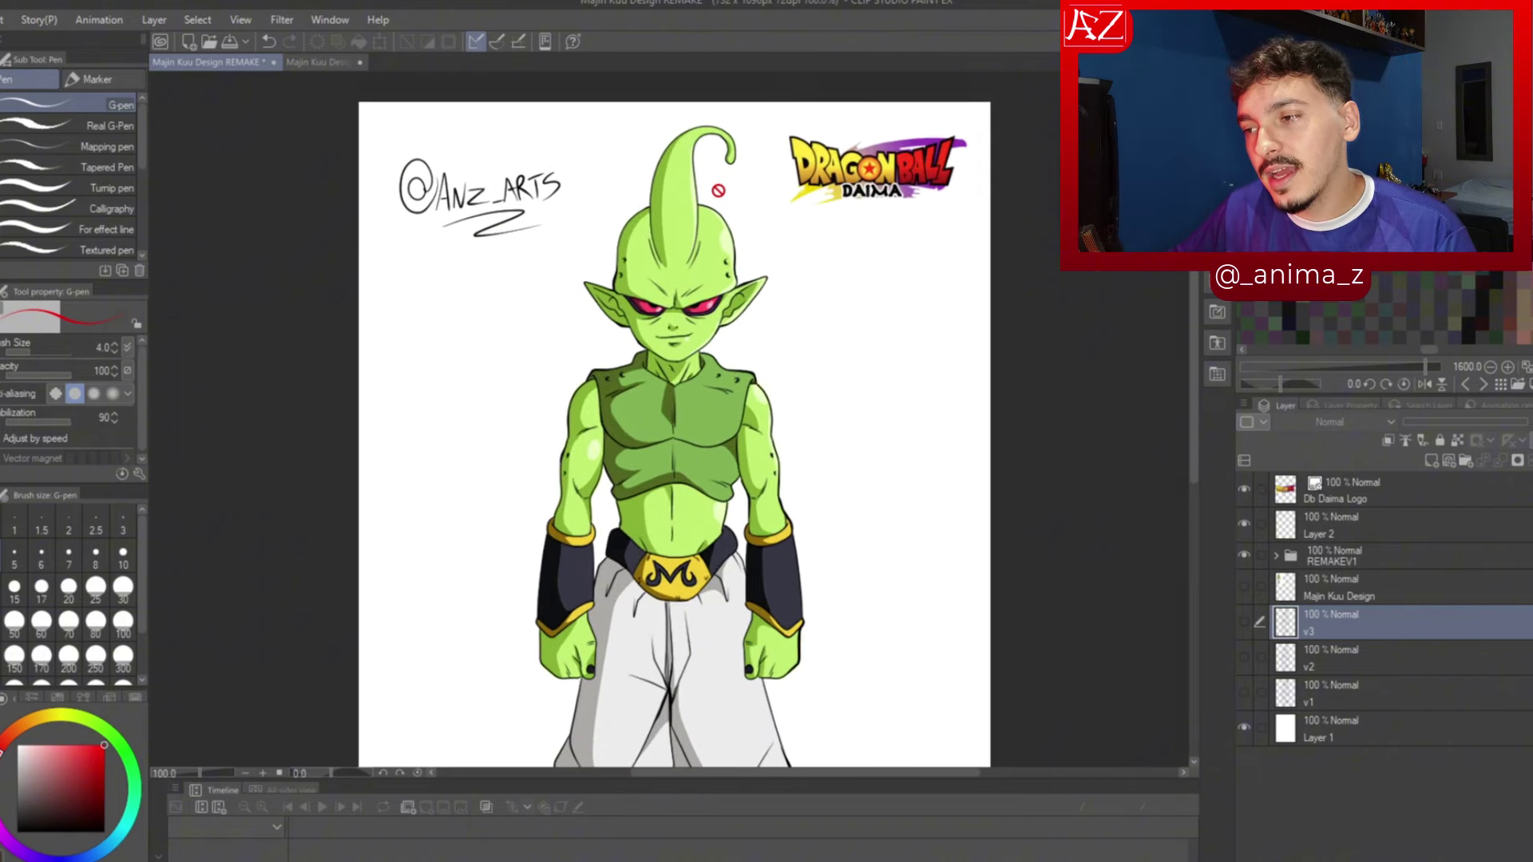
{"action": "scroll", "coordinate": [694, 240], "scroll_direction": "up", "scroll_amount": 1}
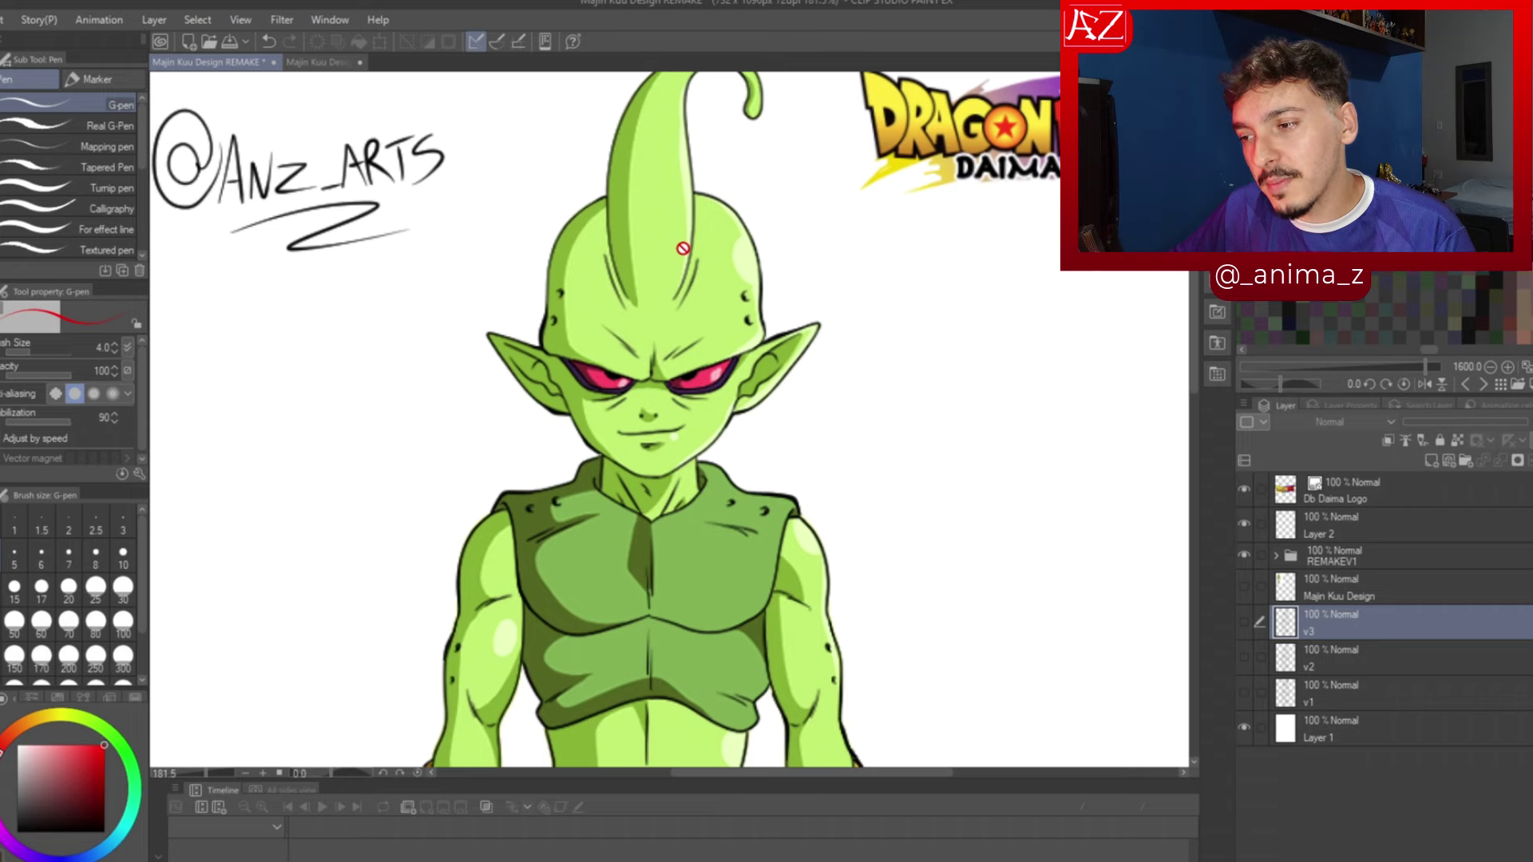
{"action": "scroll", "coordinate": [683, 248], "scroll_direction": "down", "scroll_amount": 2}
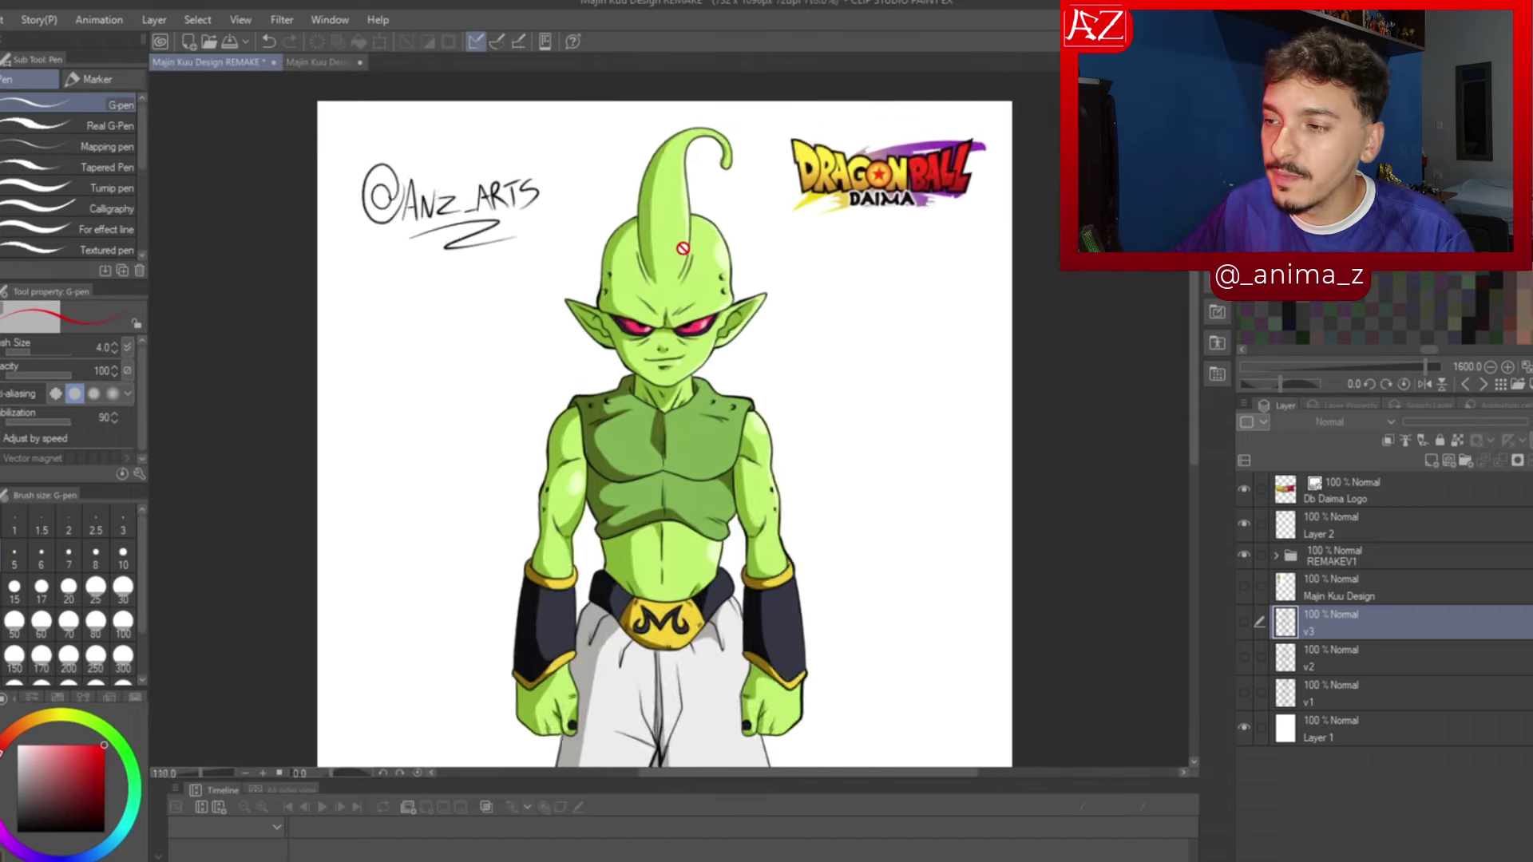
{"action": "scroll", "coordinate": [683, 249], "scroll_direction": "up", "scroll_amount": 2}
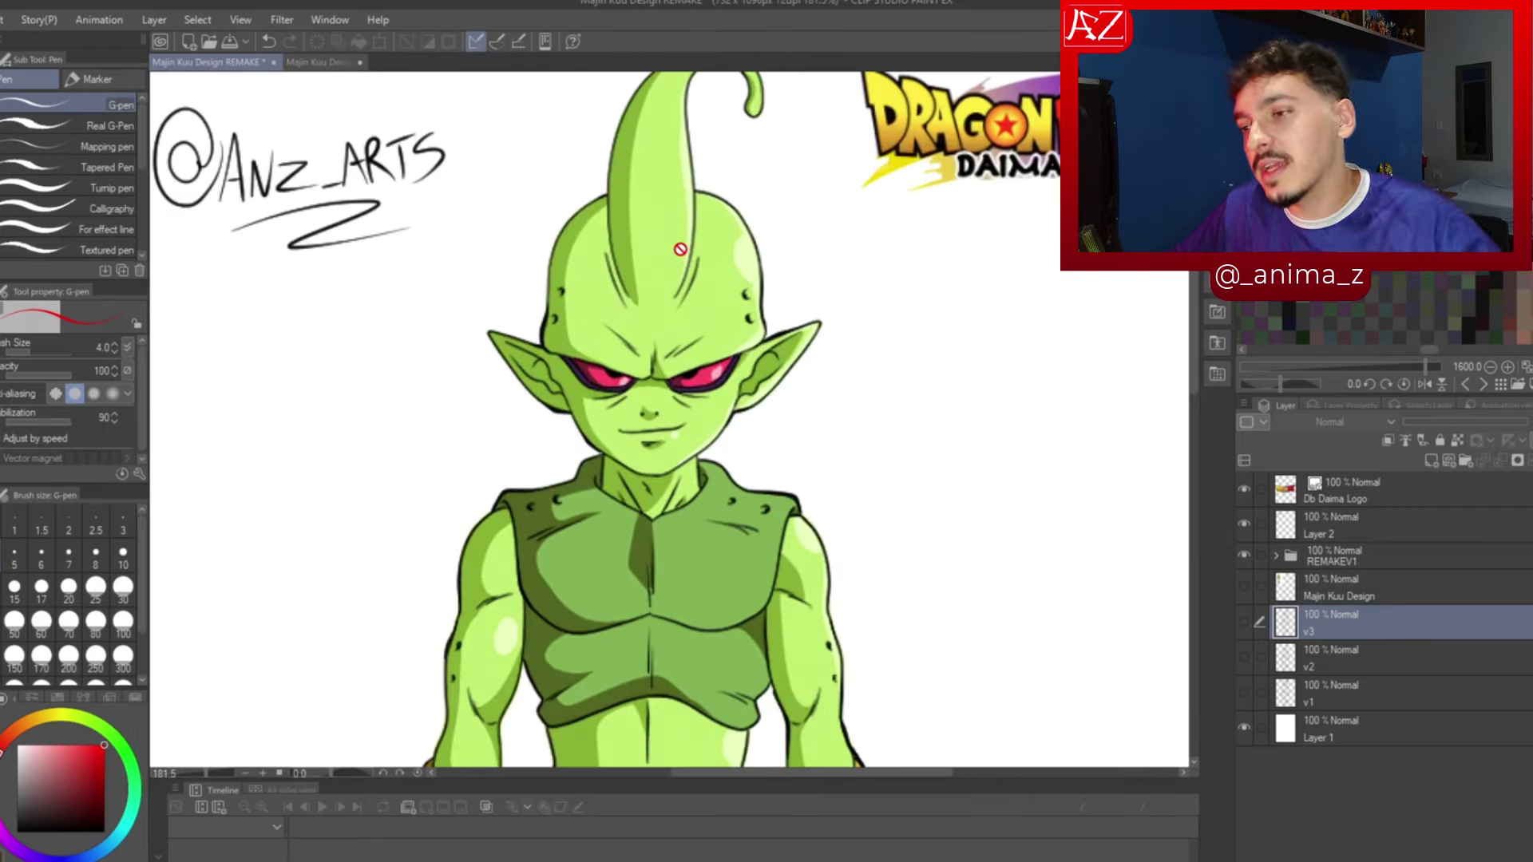
Examine the coloured redesign's eyes and face up close and compare them with the upper body and outfit
{"action": "scroll", "coordinate": [682, 371], "scroll_direction": "up", "scroll_amount": 2}
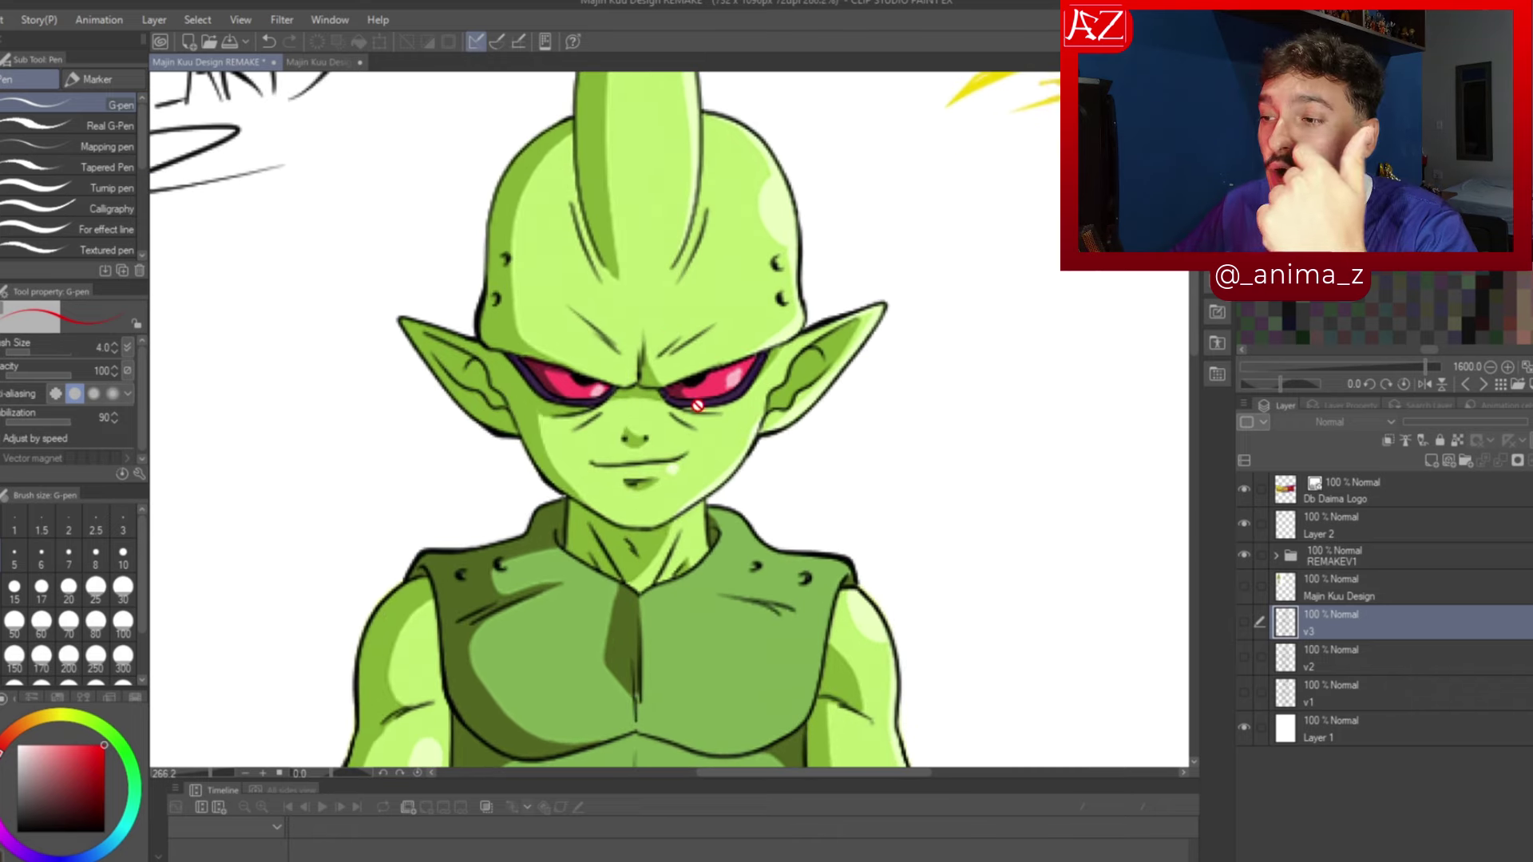
{"action": "scroll", "coordinate": [705, 394], "scroll_direction": "up", "scroll_amount": 1}
{"action": "scroll", "coordinate": [757, 384], "scroll_direction": "down", "scroll_amount": 1}
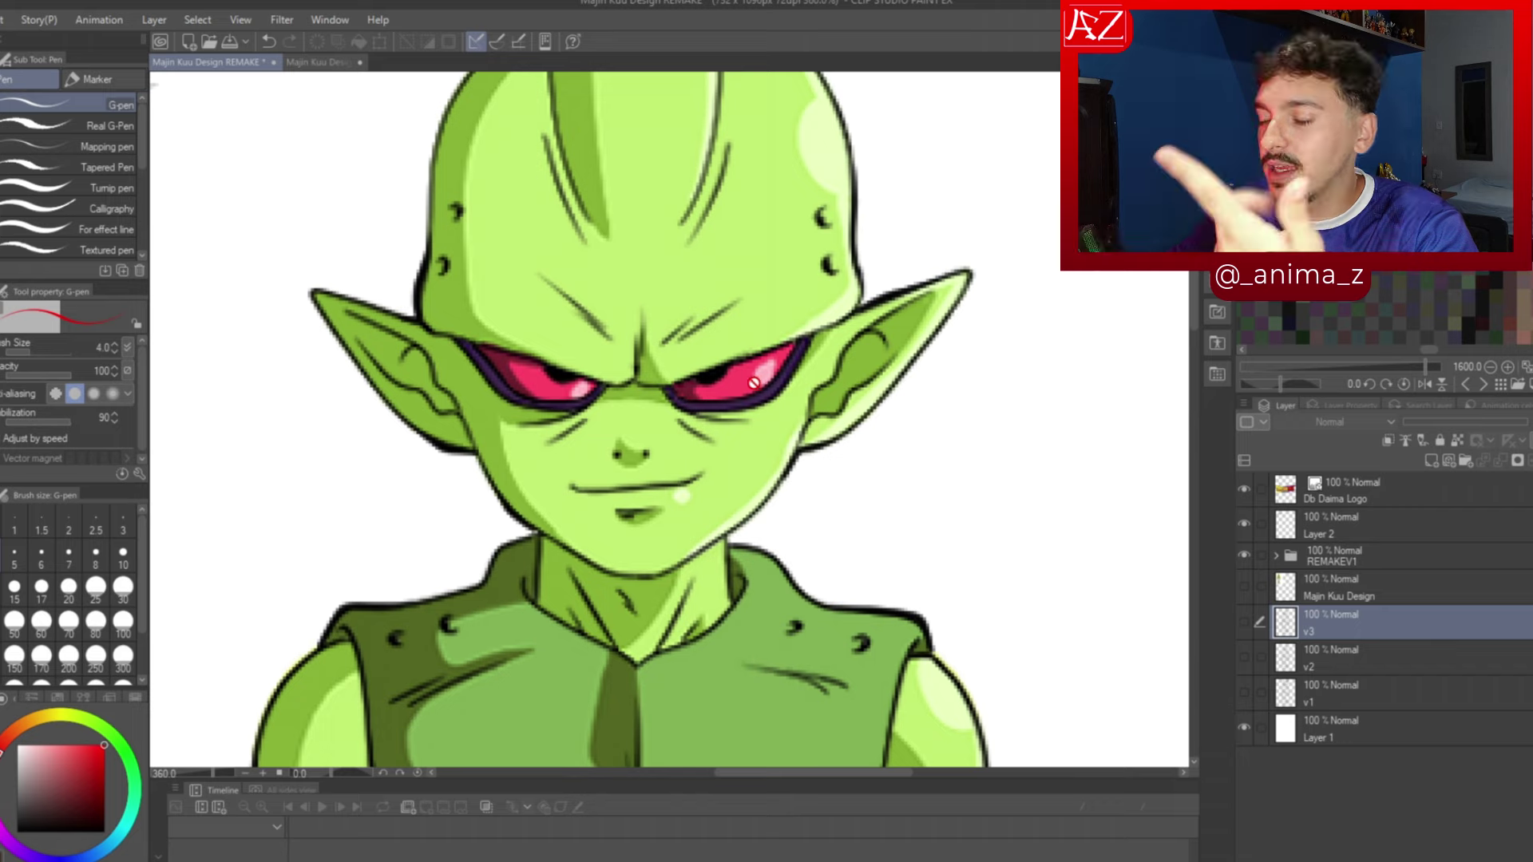
{"action": "scroll", "coordinate": [717, 477], "scroll_direction": "down", "scroll_amount": 3}
{"action": "scroll", "coordinate": [717, 477], "scroll_direction": "down", "scroll_amount": 5}
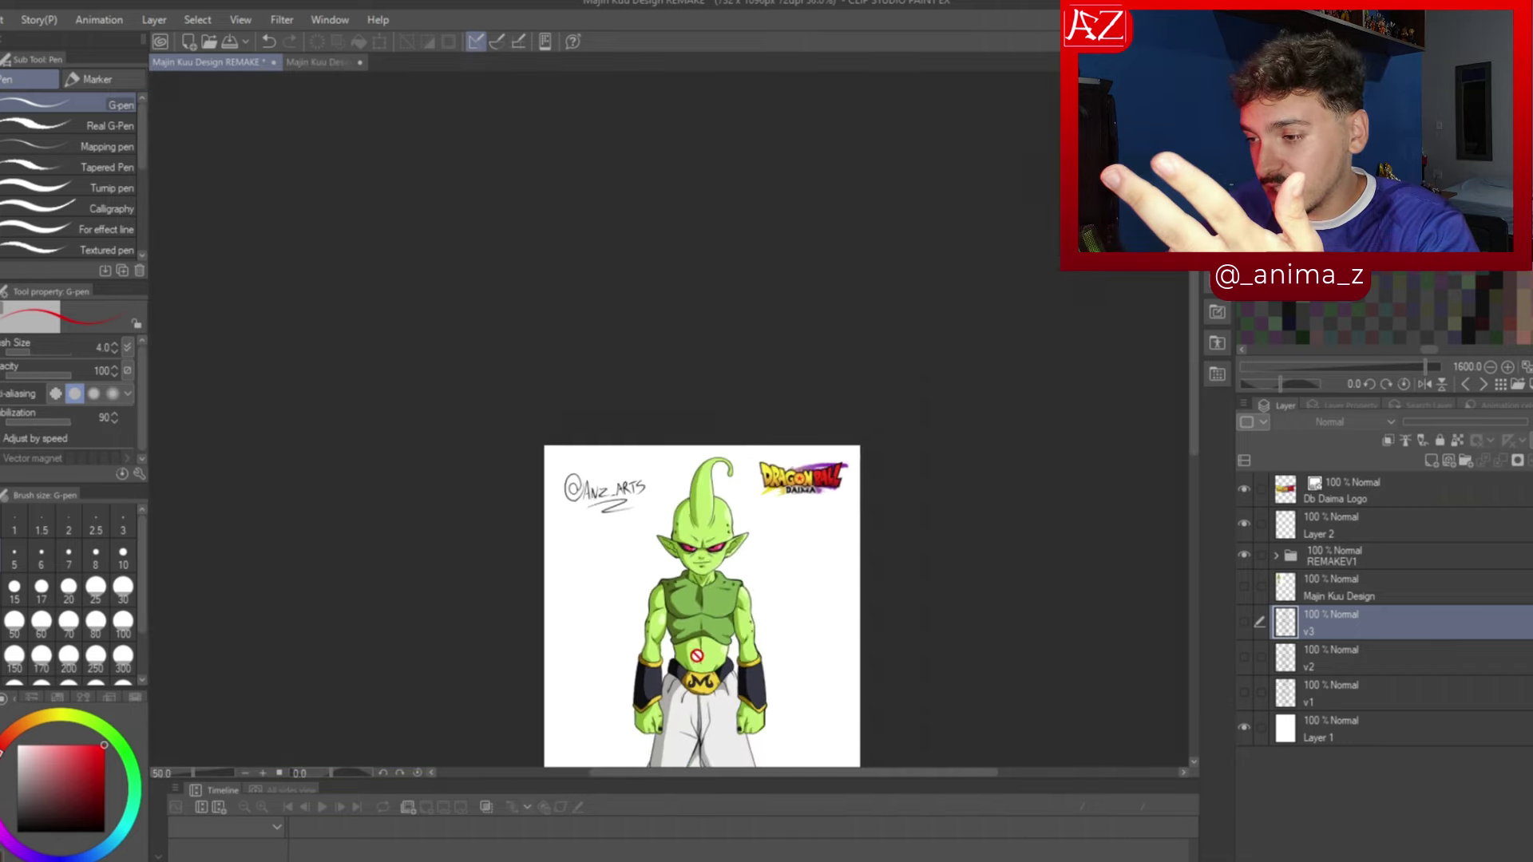
{"action": "scroll", "coordinate": [706, 607], "scroll_direction": "up", "scroll_amount": 2}
{"action": "scroll", "coordinate": [706, 607], "scroll_direction": "up", "scroll_amount": 4}
{"action": "scroll", "coordinate": [675, 199], "scroll_direction": "down", "scroll_amount": 2}
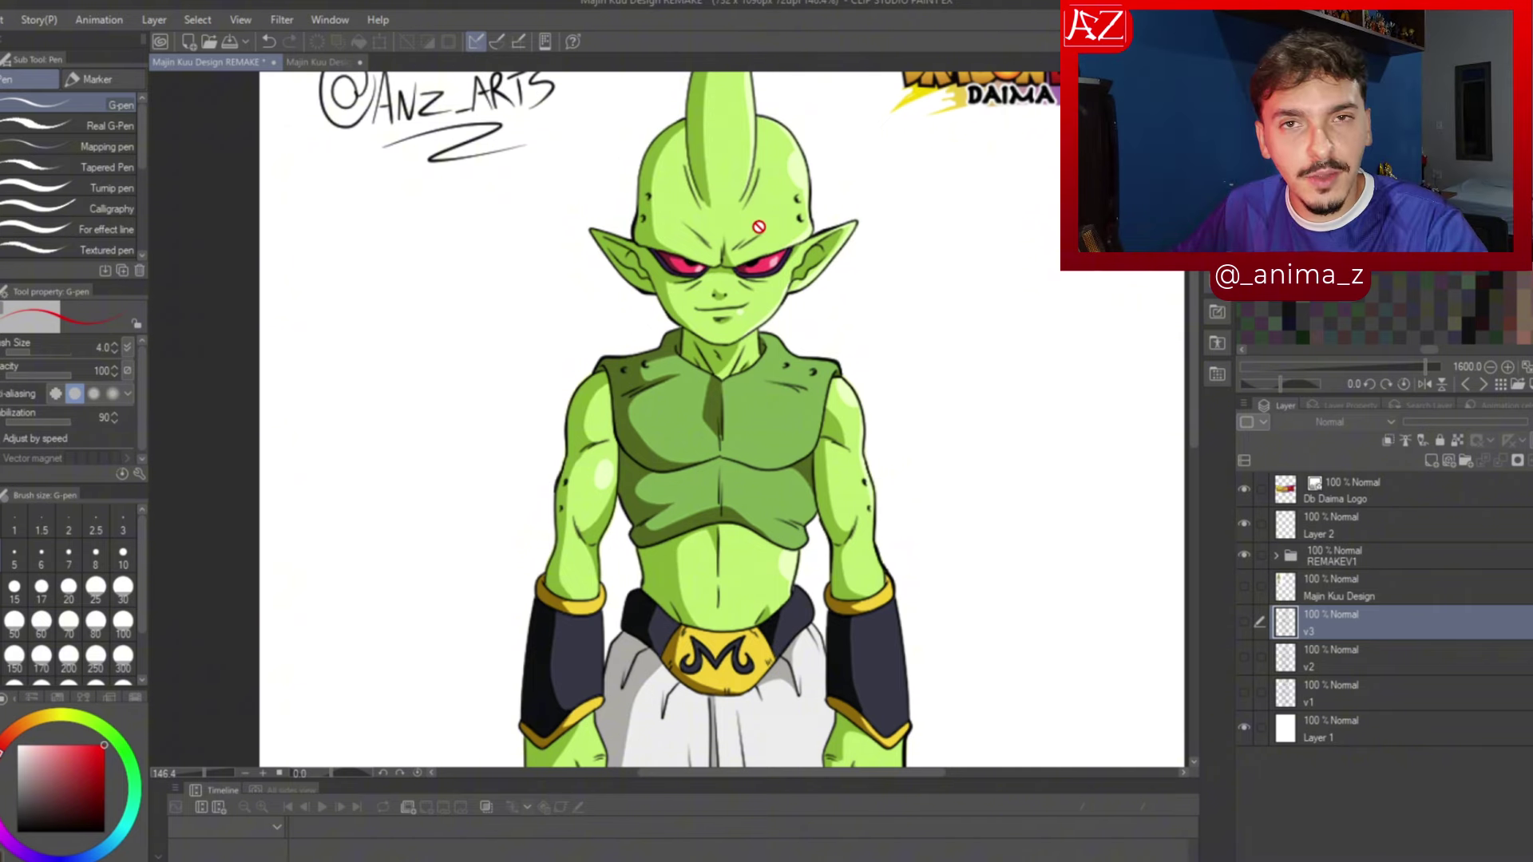
{"action": "scroll", "coordinate": [758, 226], "scroll_direction": "down", "scroll_amount": 2}
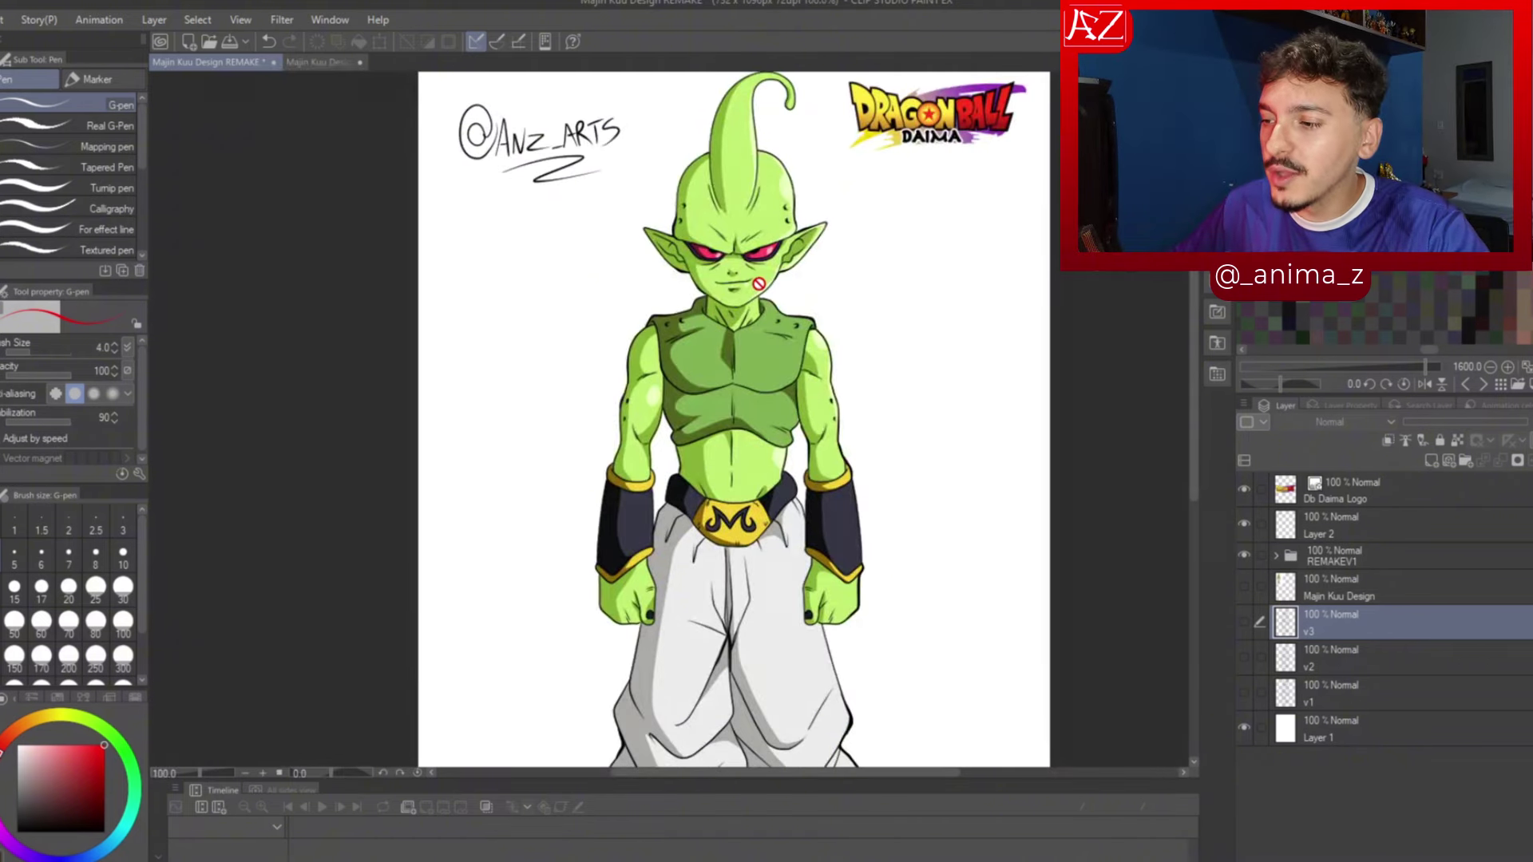
{"action": "scroll", "coordinate": [759, 283], "scroll_direction": "up", "scroll_amount": 5}
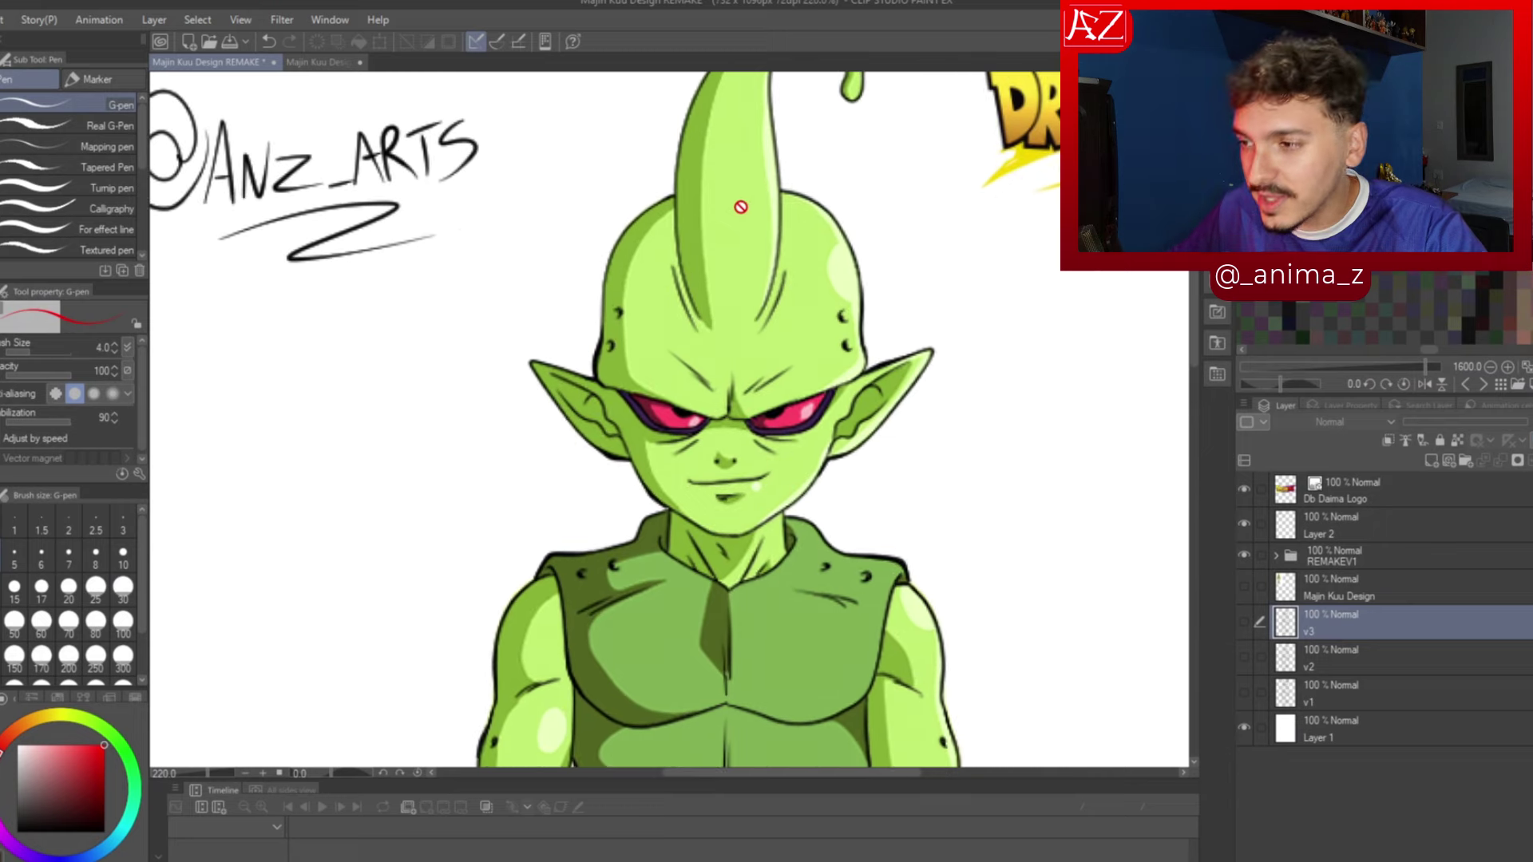
Switch to the original Majin Kuu Design document with the red markup
{"action": "left_click", "coordinate": [323, 62]}
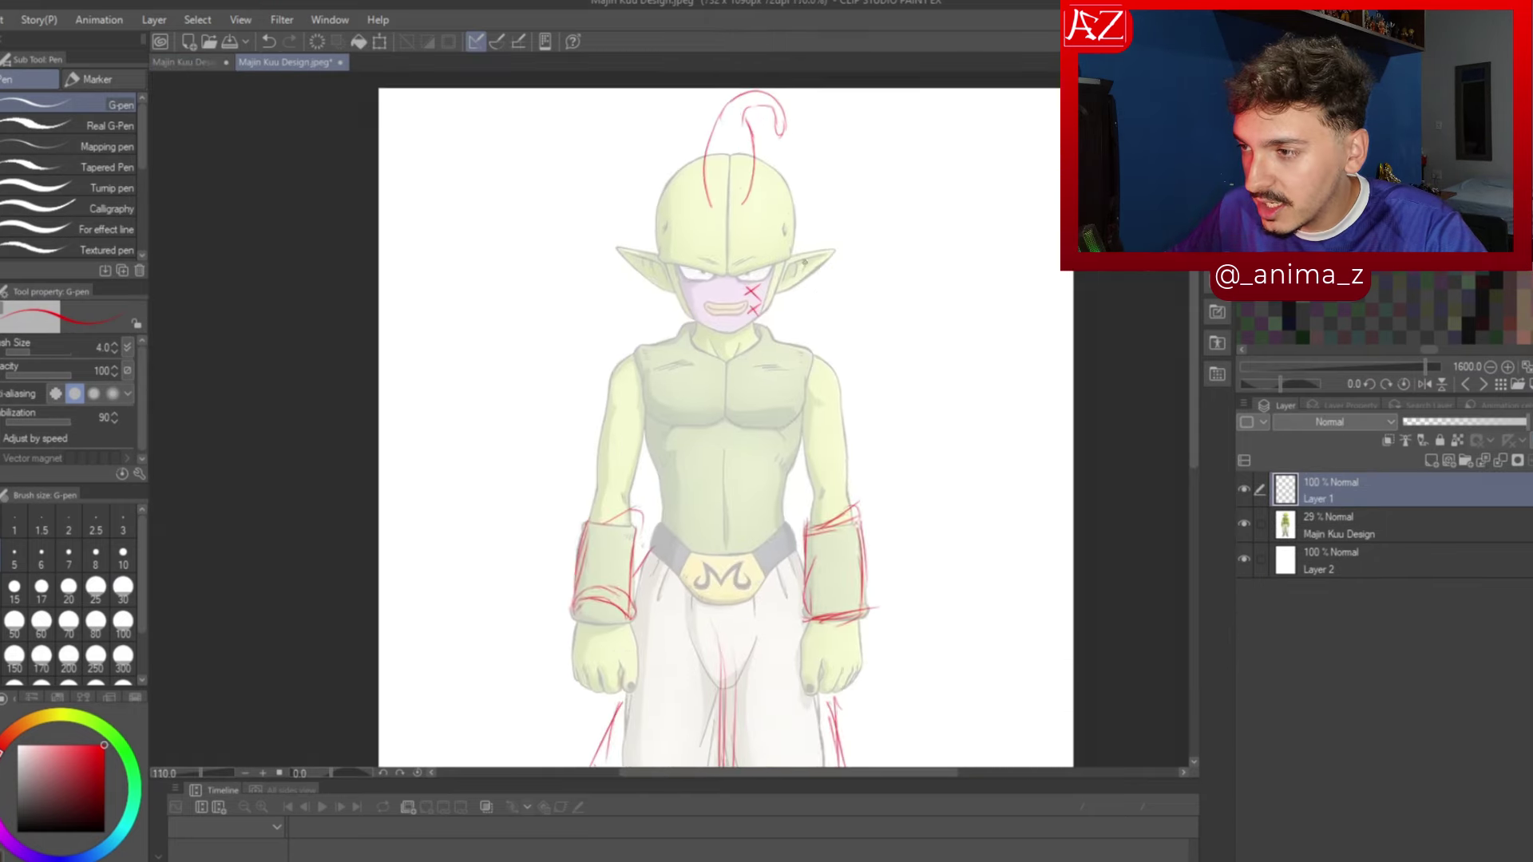
Hide the red markup on Layer 1 and set the Majin Kuu Design layer's opacity to 100%
{"action": "scroll", "coordinate": [805, 261], "scroll_direction": "up", "scroll_amount": 2}
{"action": "left_click", "coordinate": [1246, 491]}
{"action": "left_click", "coordinate": [1357, 526]}
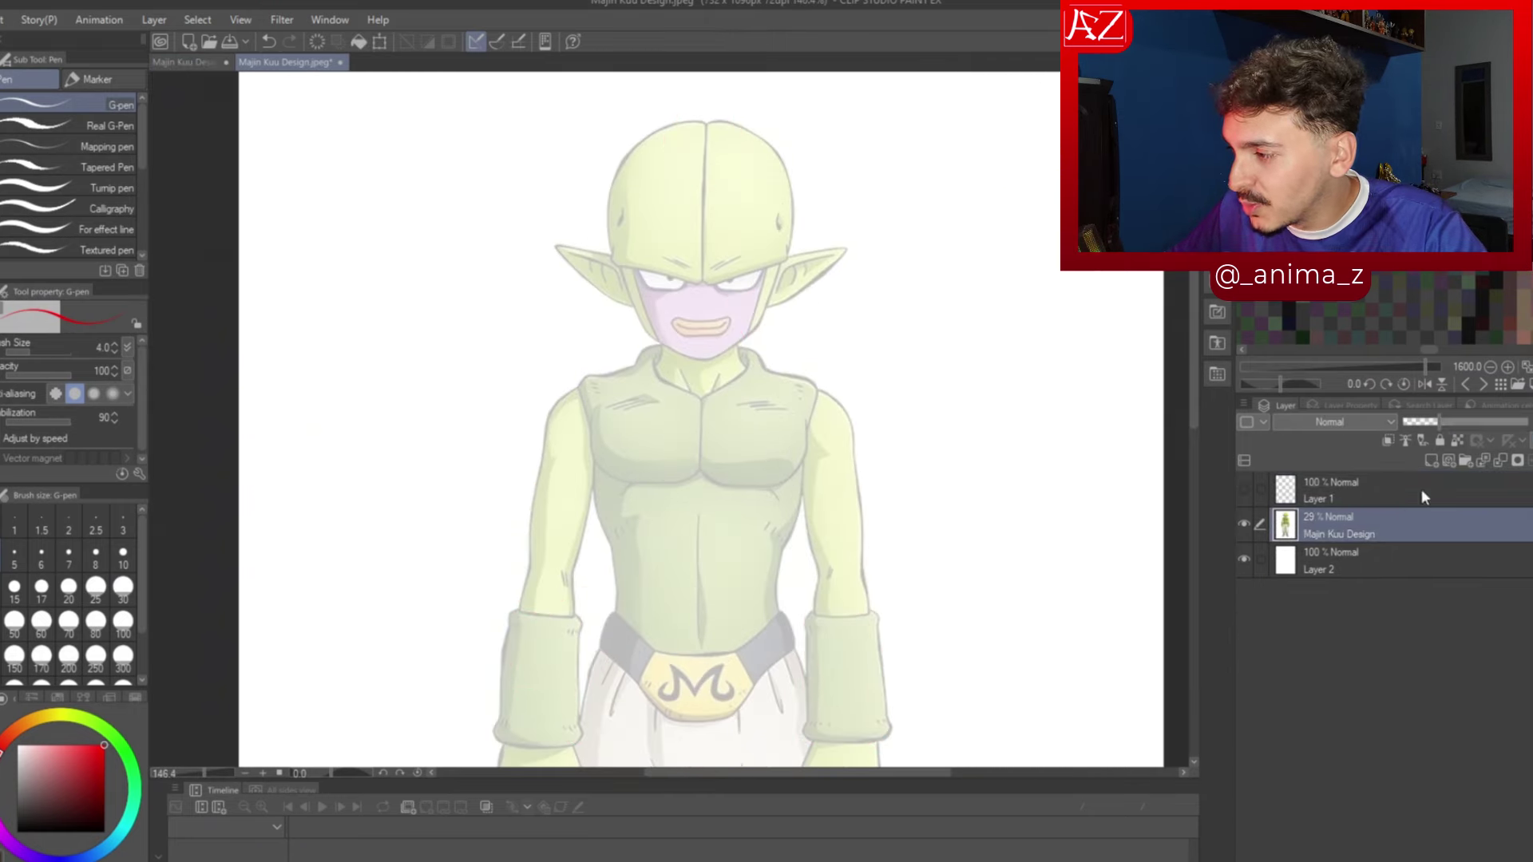
{"action": "left_click_drag", "start_coordinate": [1458, 422], "coordinate": [1528, 422]}
{"action": "scroll", "coordinate": [657, 158], "scroll_direction": "up", "scroll_amount": 2}
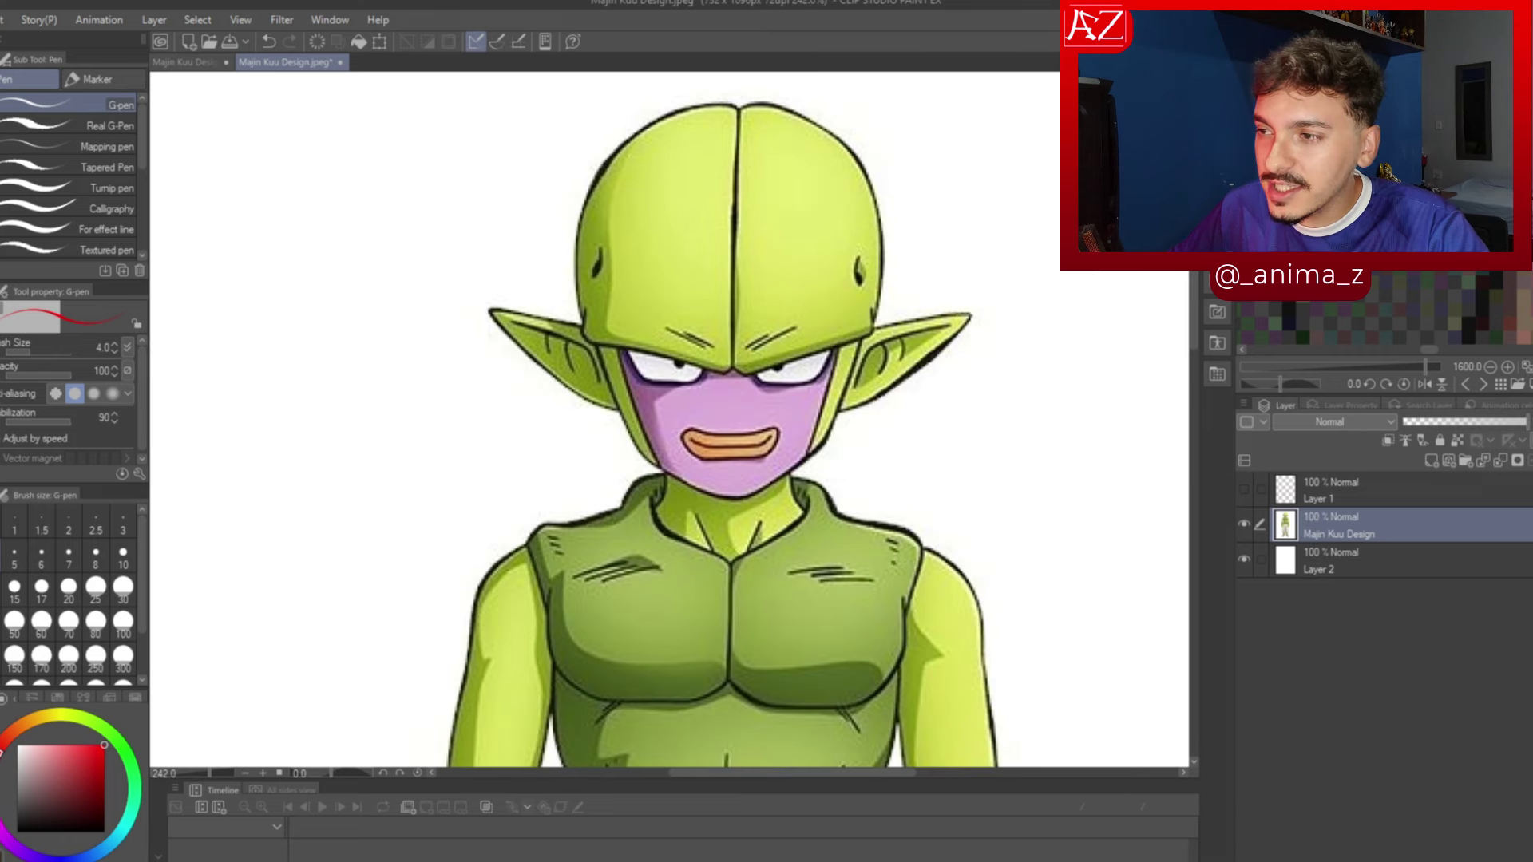
{"action": "scroll", "coordinate": [656, 203], "scroll_direction": "down", "scroll_amount": 1}
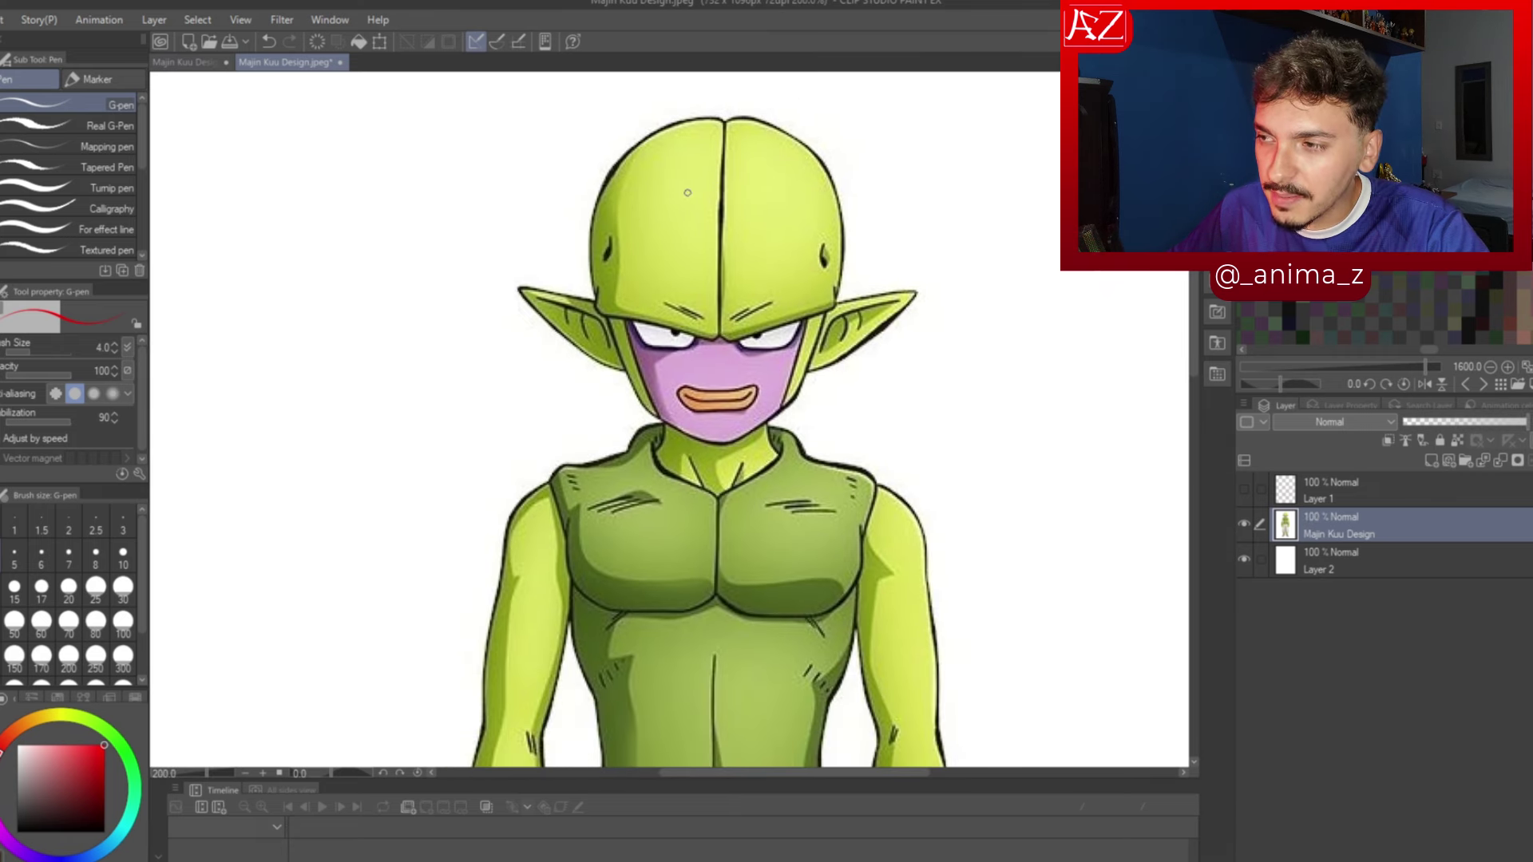
{"action": "scroll", "coordinate": [688, 192], "scroll_direction": "down", "scroll_amount": 1}
Switch to the Majin Kuu Design REMAKE document and examine the redesigned head, antenna and face
{"action": "left_click", "coordinate": [184, 62]}
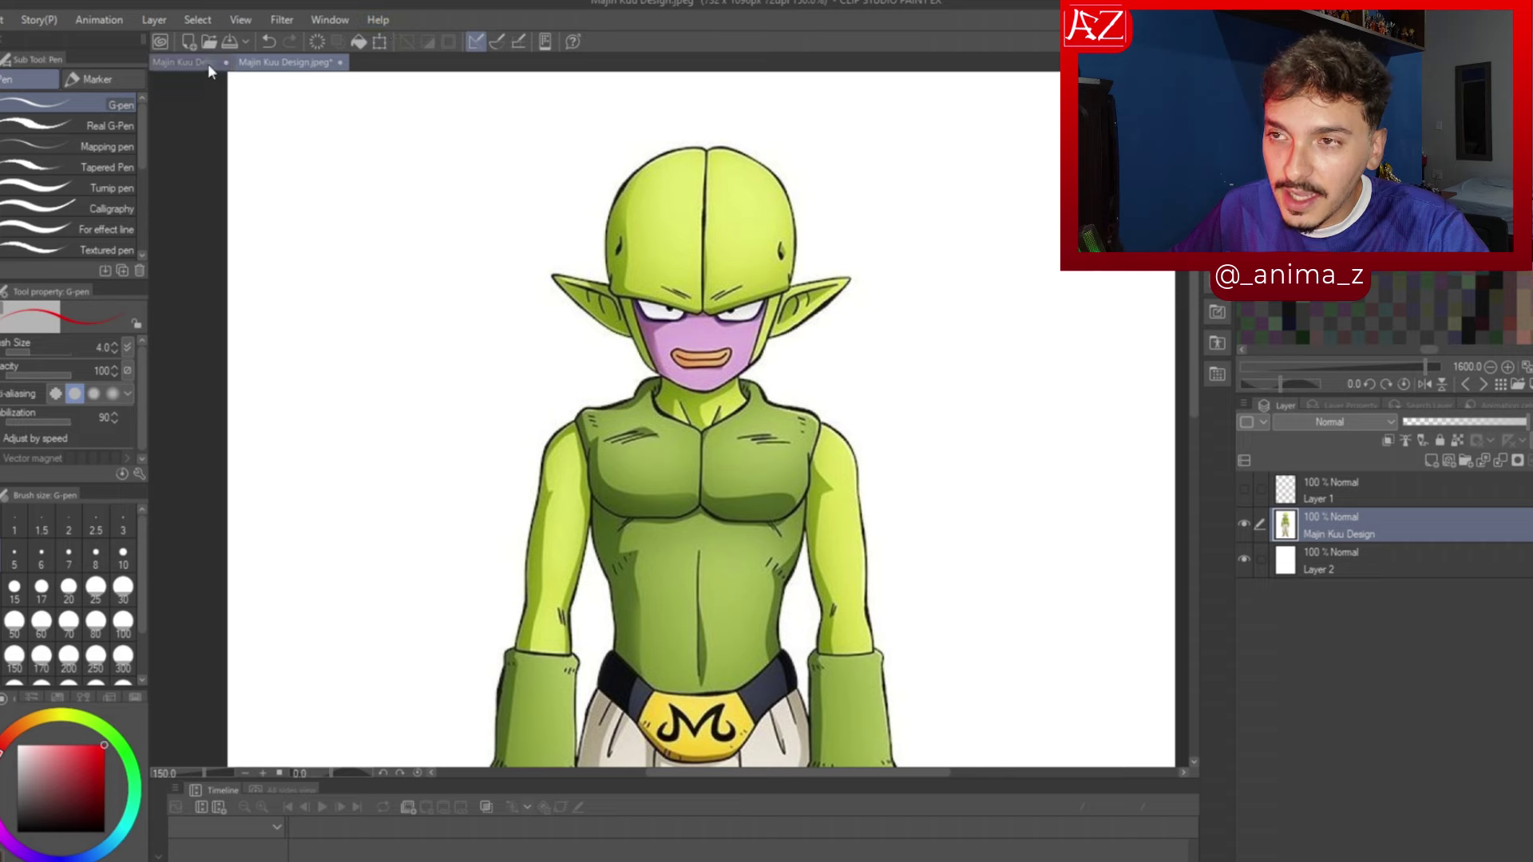
{"action": "scroll", "coordinate": [767, 271], "scroll_direction": "up", "scroll_amount": 3}
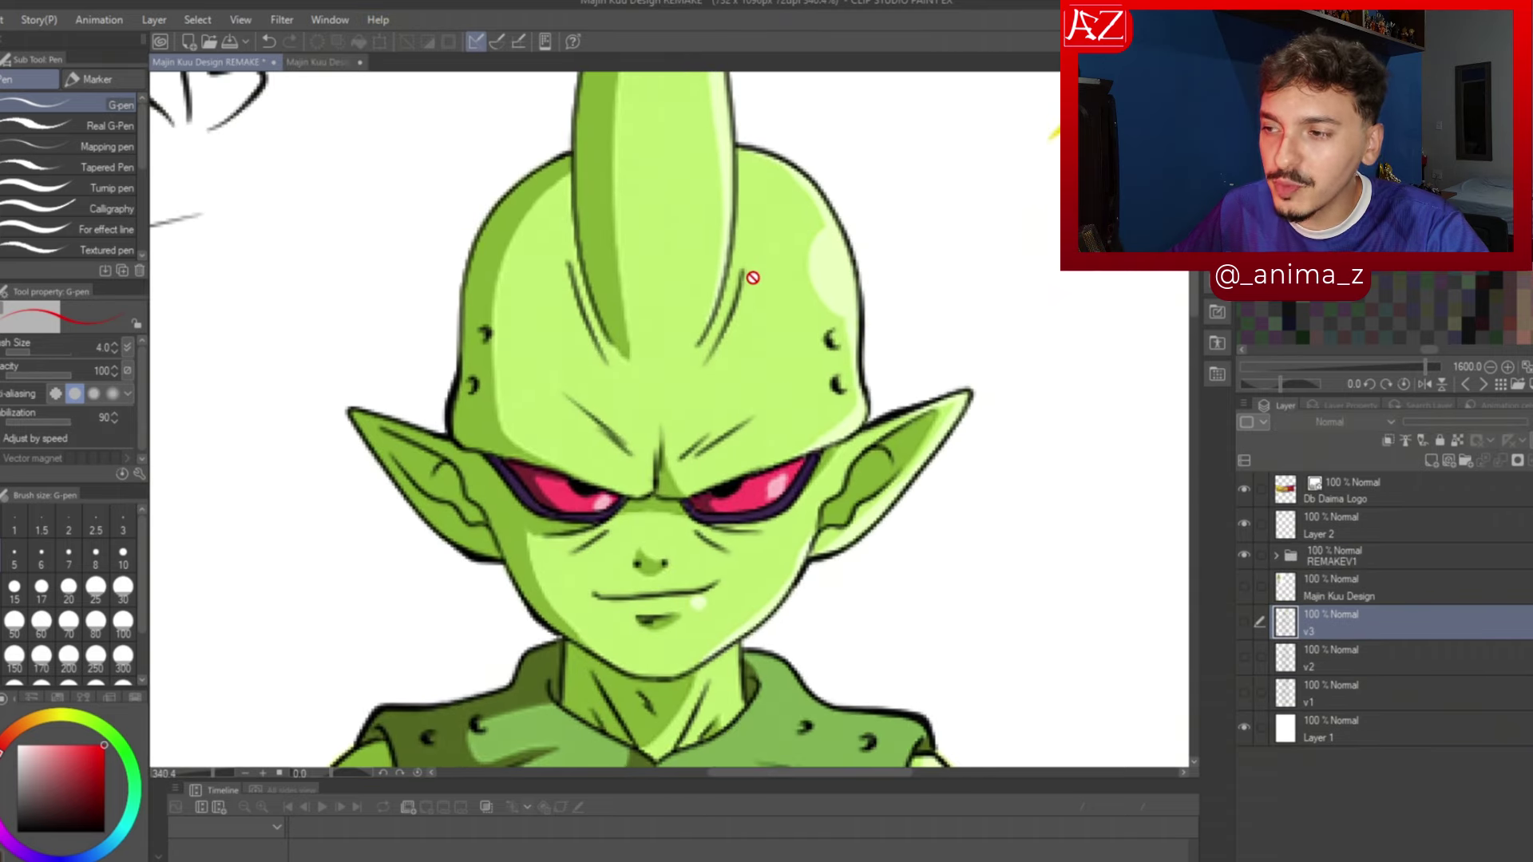
{"action": "scroll", "coordinate": [751, 277], "scroll_direction": "down", "scroll_amount": 2}
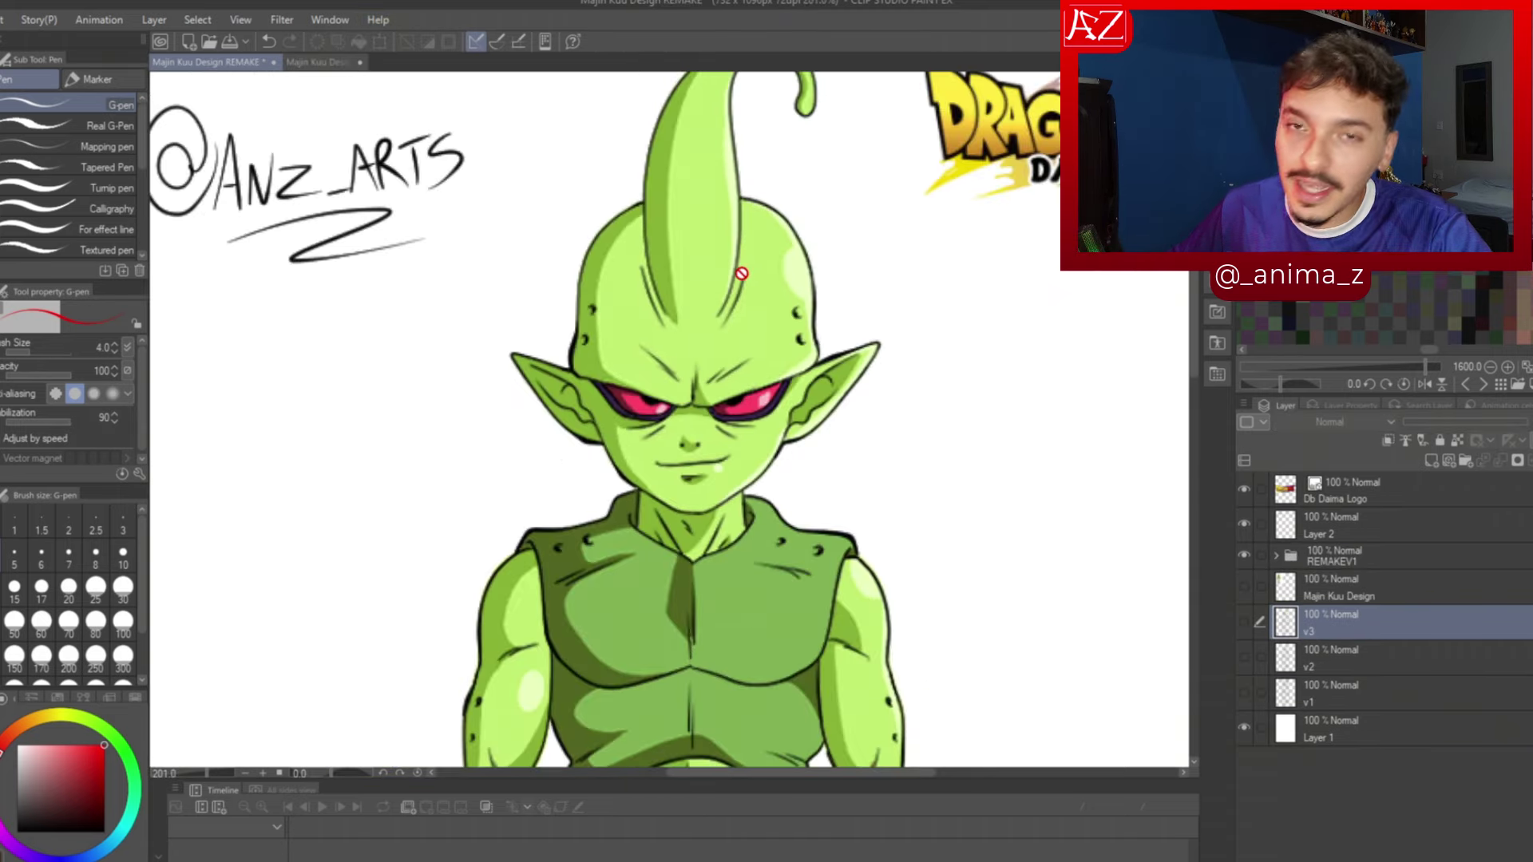
{"action": "scroll", "coordinate": [636, 195], "scroll_direction": "down", "scroll_amount": 3}
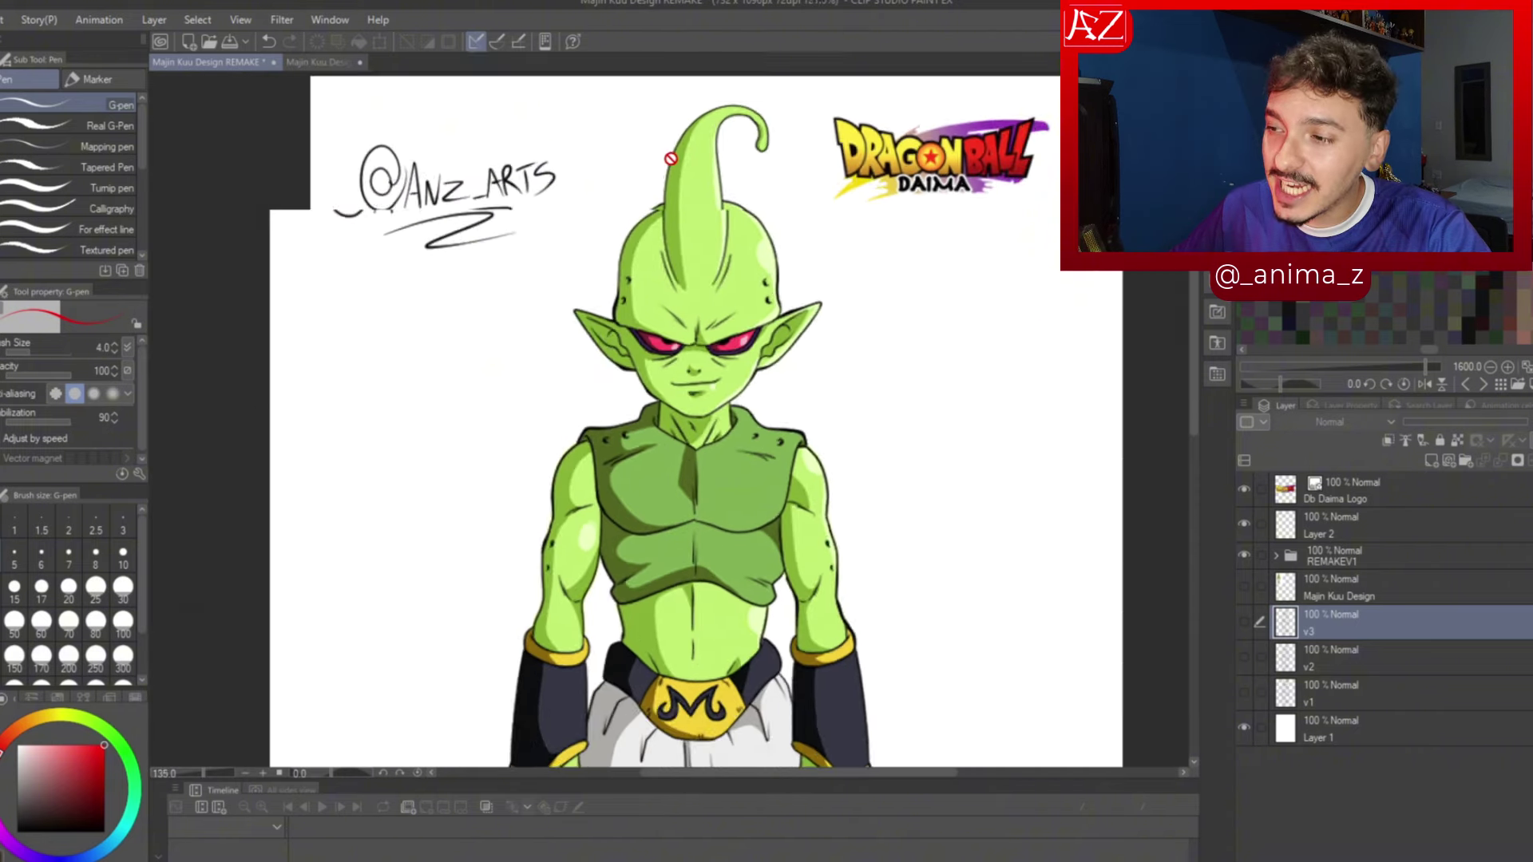
{"action": "scroll", "coordinate": [693, 191], "scroll_direction": "up", "scroll_amount": 1}
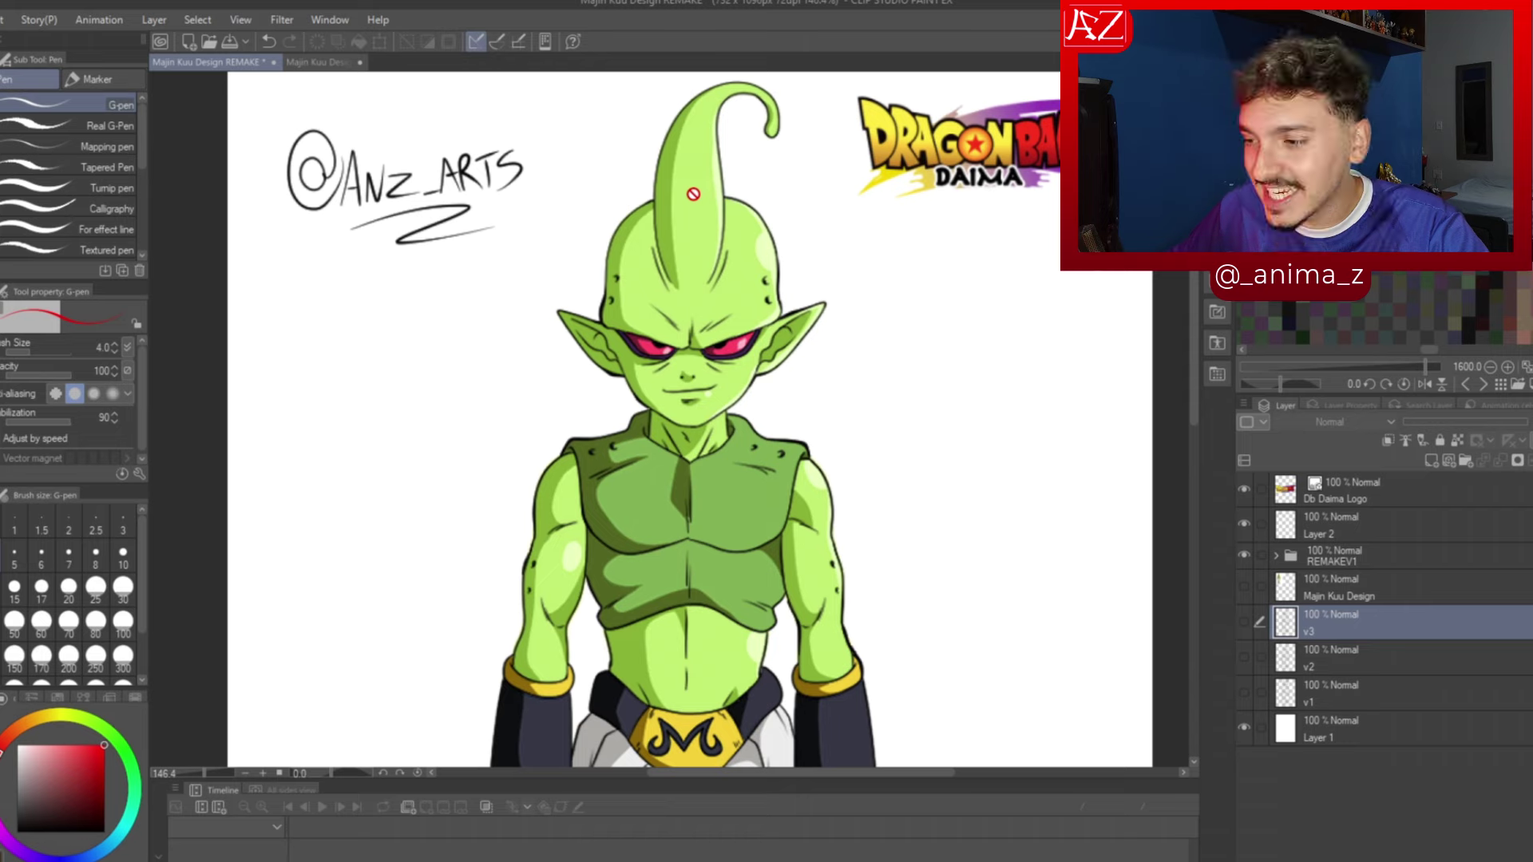
{"action": "scroll", "coordinate": [693, 194], "scroll_direction": "down", "scroll_amount": 1}
{"action": "scroll", "coordinate": [695, 197], "scroll_direction": "up", "scroll_amount": 2}
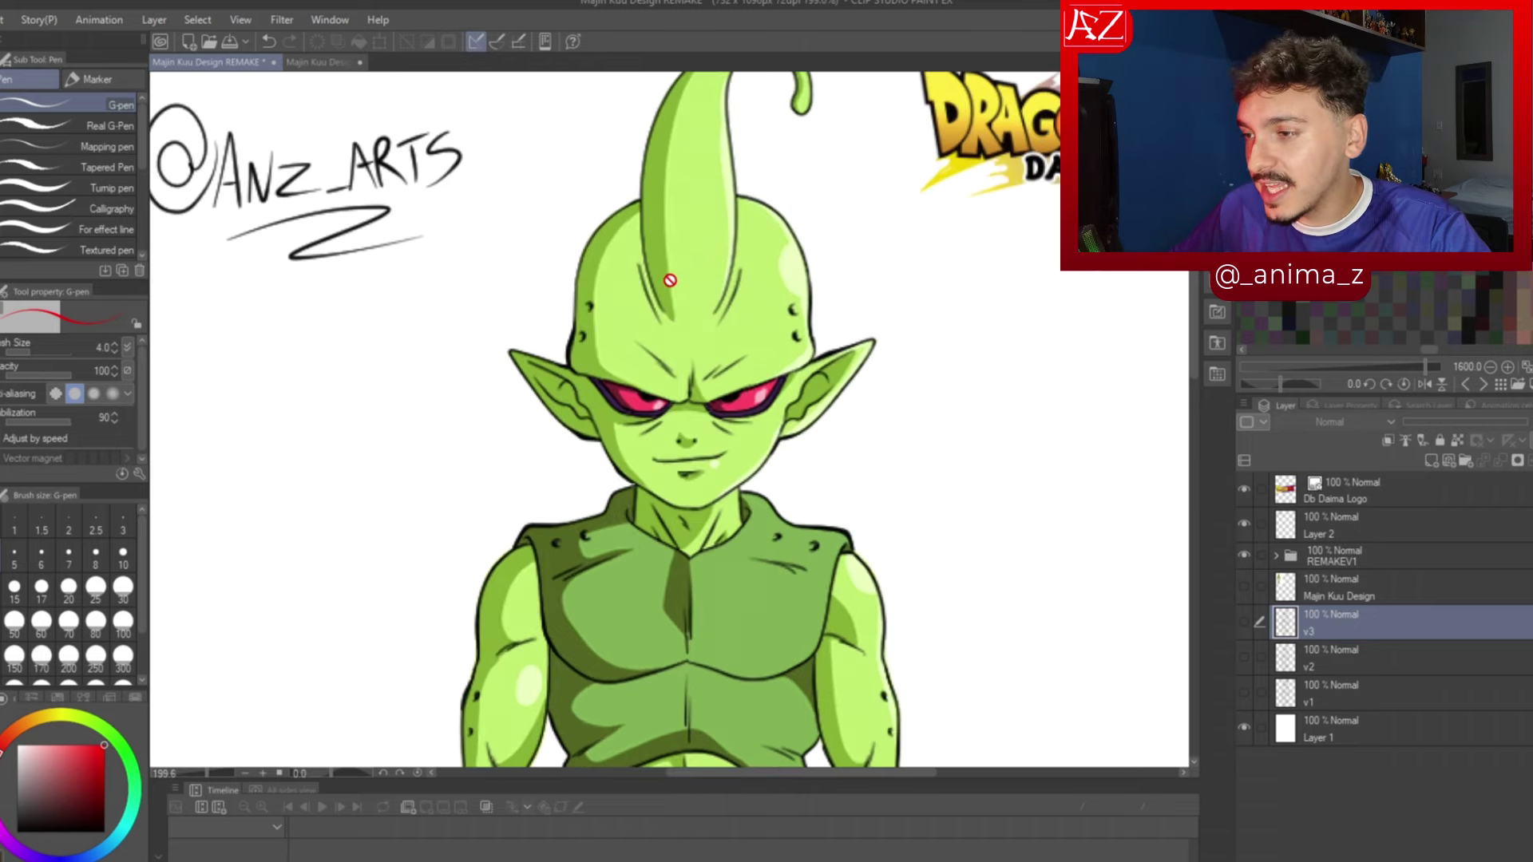
Examine the coloured redesign as a full figure, including the baggy trousers, belt and boots
{"action": "scroll", "coordinate": [670, 280], "scroll_direction": "down", "scroll_amount": 5}
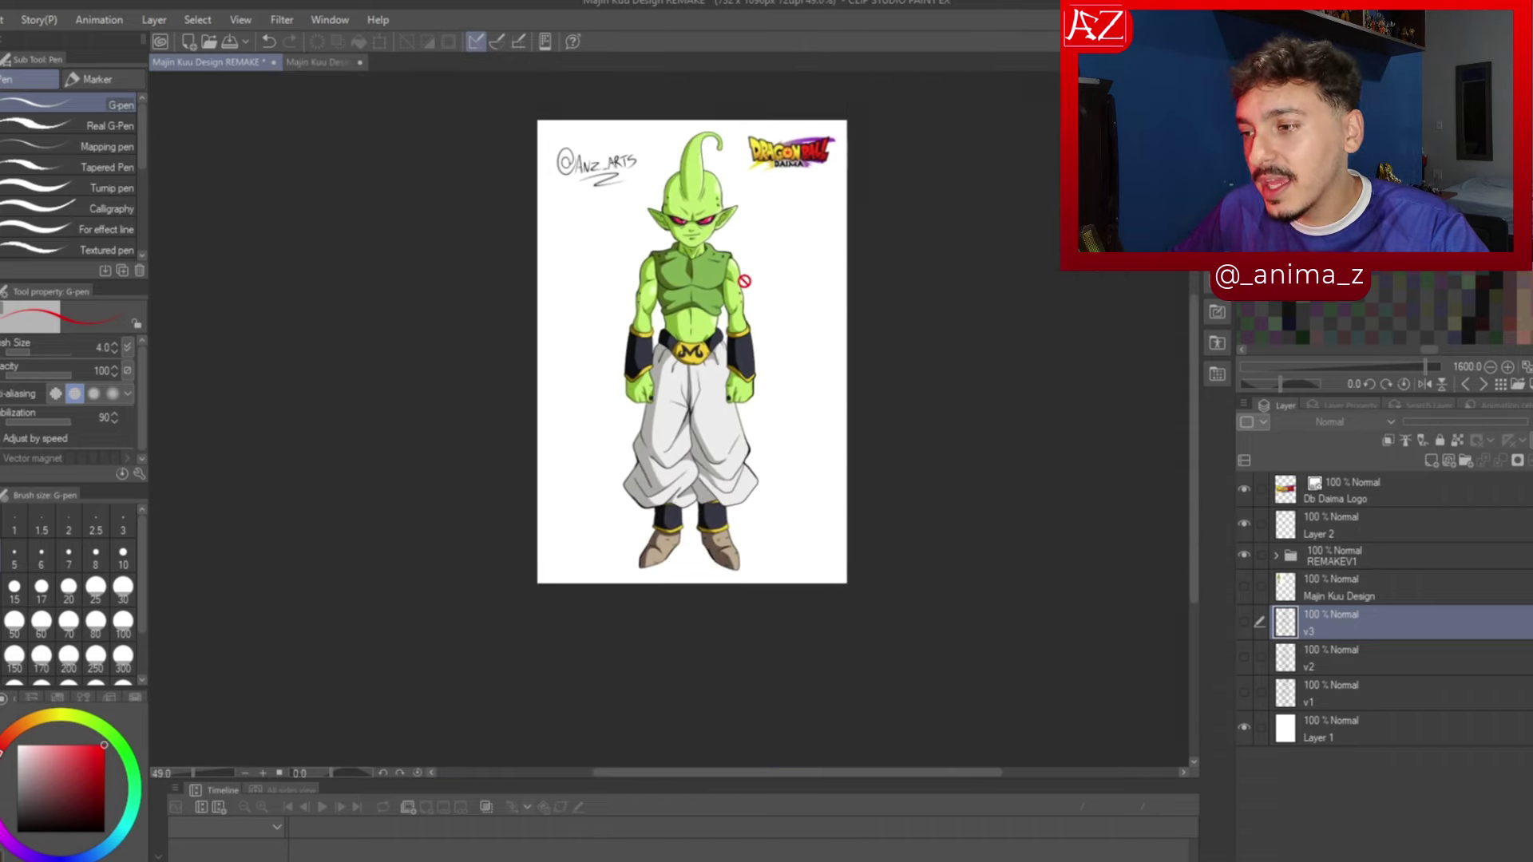
{"action": "scroll", "coordinate": [681, 316], "scroll_direction": "down", "scroll_amount": 1}
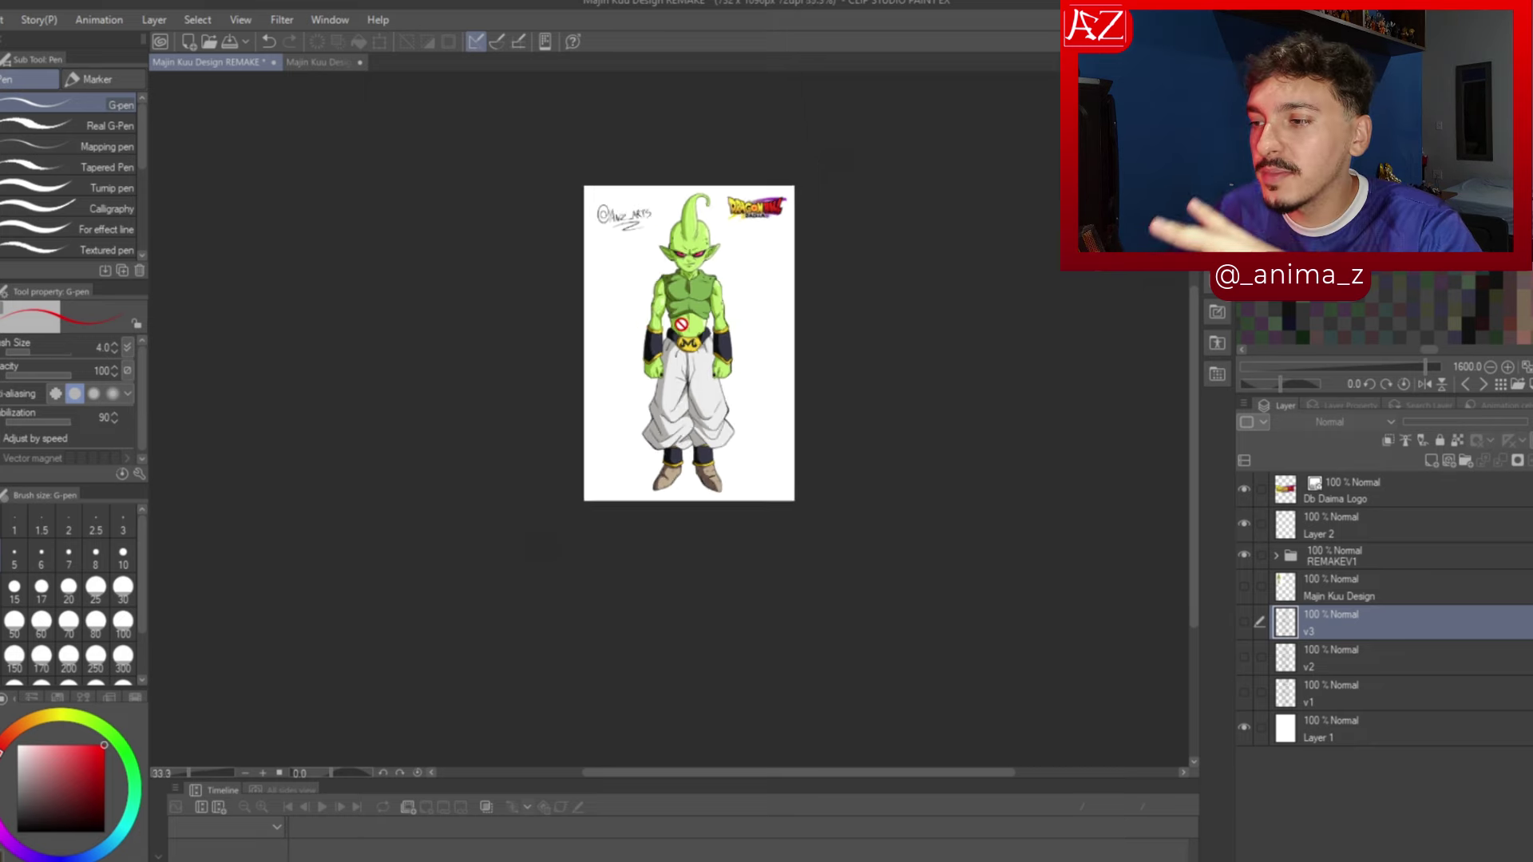
{"action": "scroll", "coordinate": [690, 359], "scroll_direction": "up", "scroll_amount": 2}
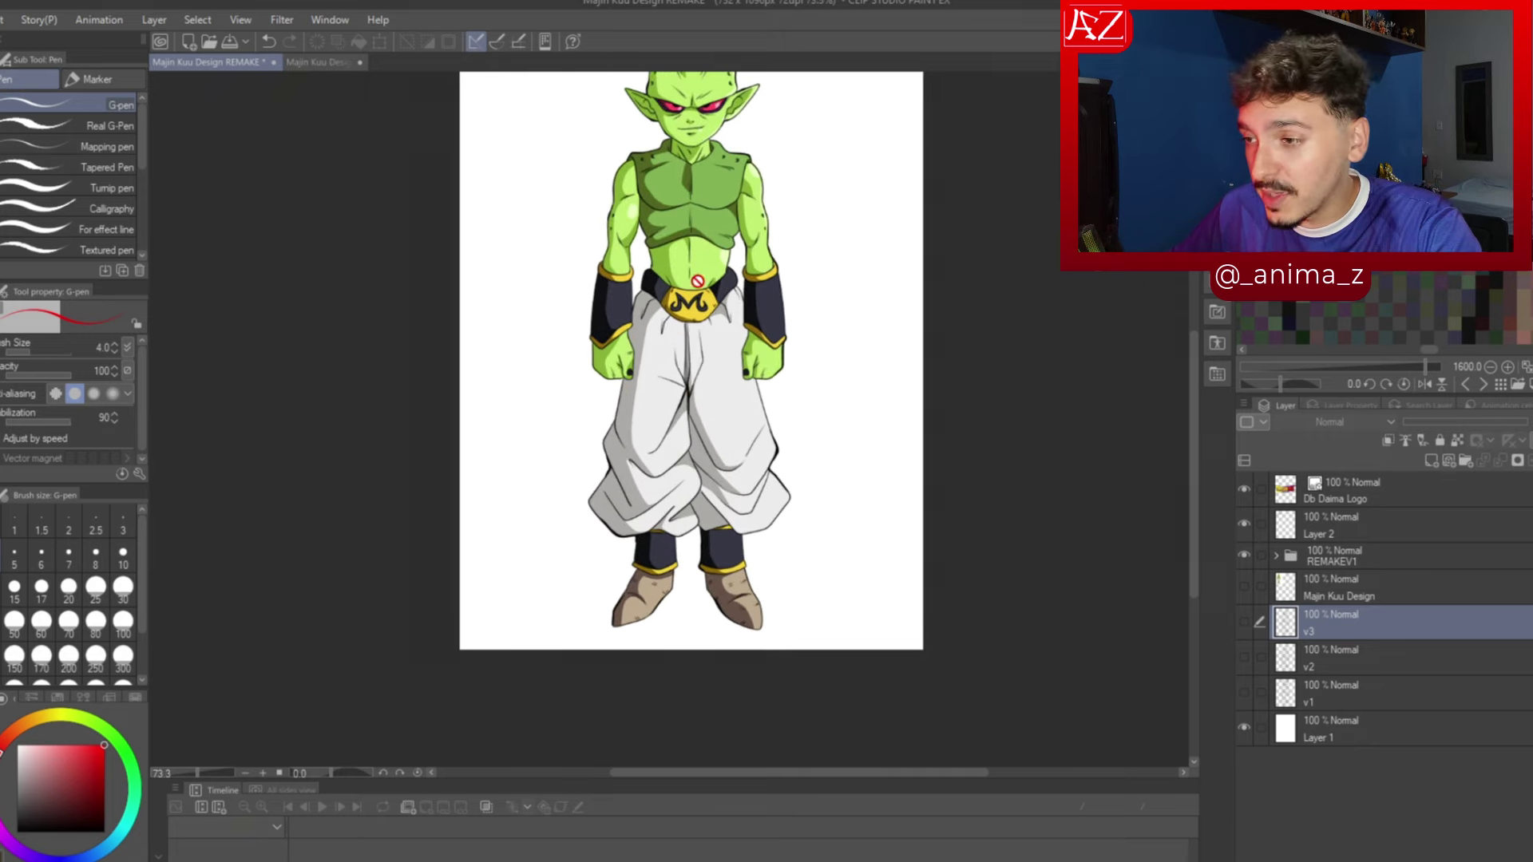
{"action": "scroll", "coordinate": [678, 324], "scroll_direction": "down", "scroll_amount": 1}
{"action": "scroll", "coordinate": [678, 303], "scroll_direction": "up", "scroll_amount": 2}
{"action": "scroll", "coordinate": [689, 192], "scroll_direction": "up", "scroll_amount": 1}
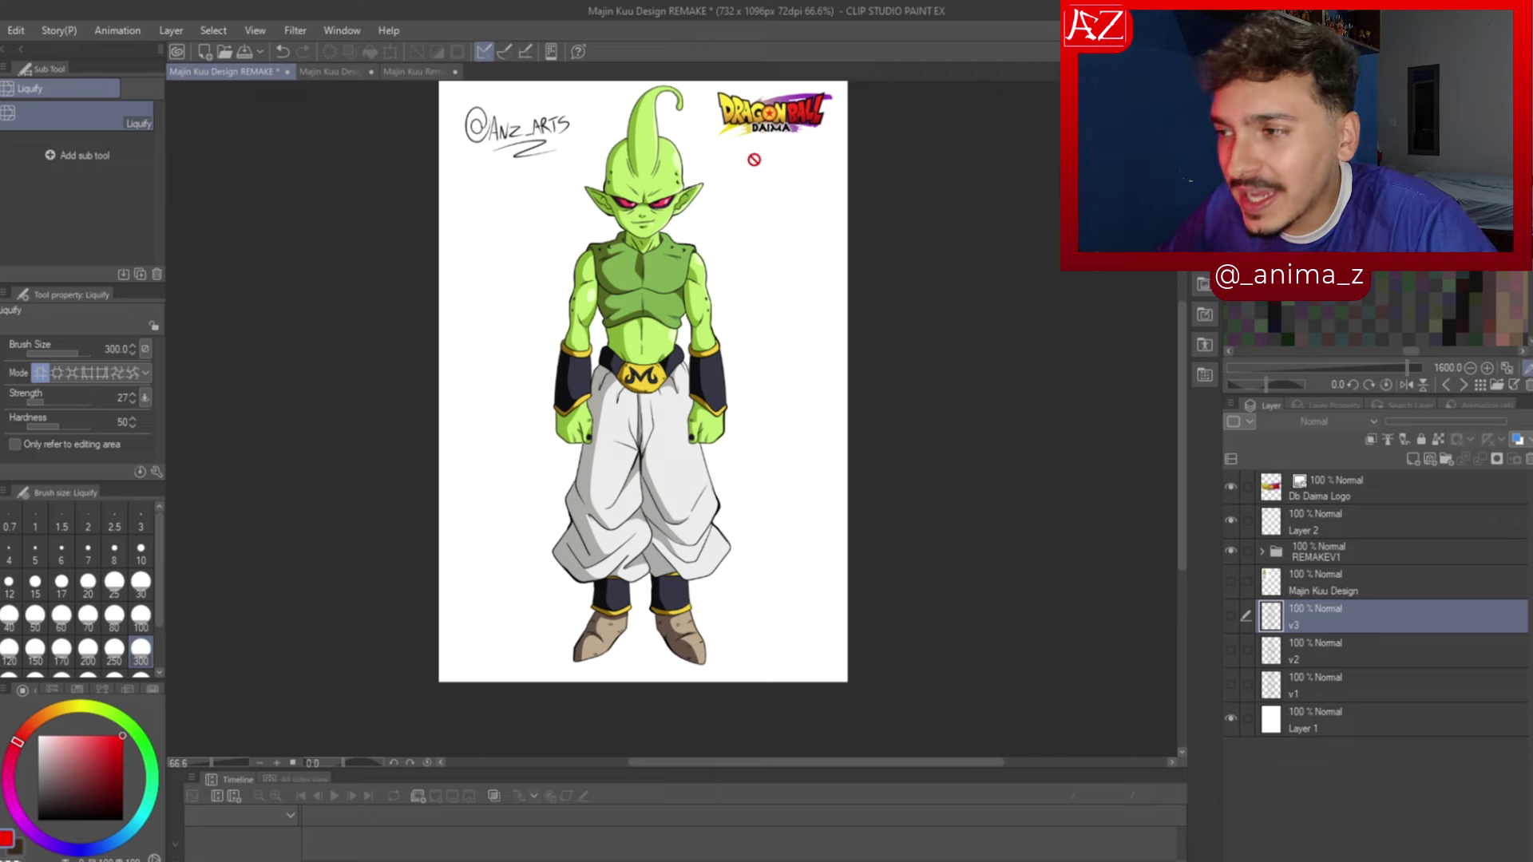
Examine the redesign's cropped green top, midriff, wristbands and M belt up close and against the full figure
{"action": "scroll", "coordinate": [753, 160], "scroll_direction": "up", "scroll_amount": 2}
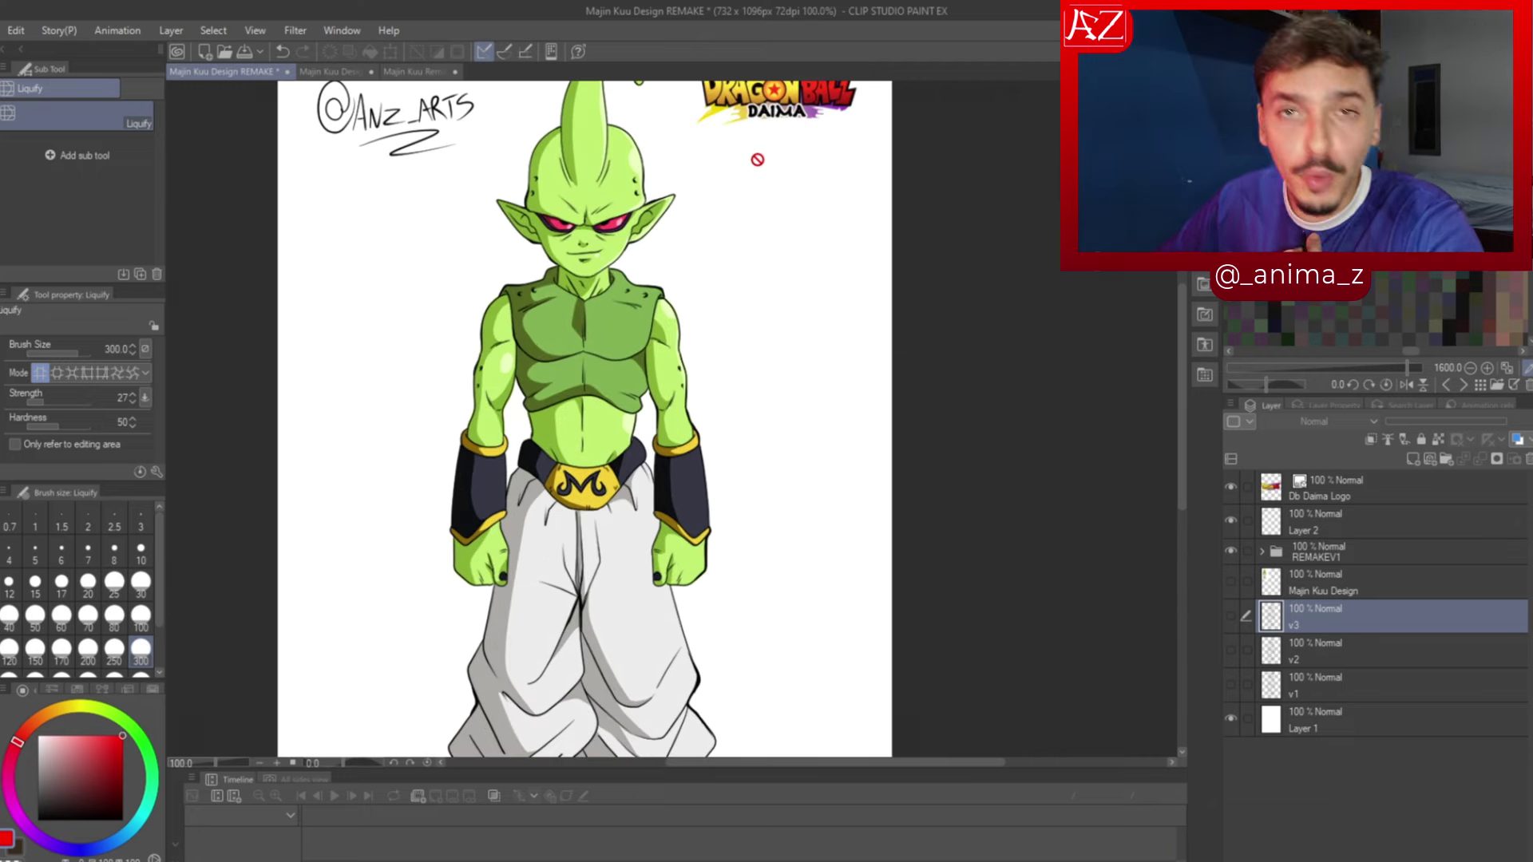
{"action": "scroll", "coordinate": [703, 202], "scroll_direction": "up", "scroll_amount": 2}
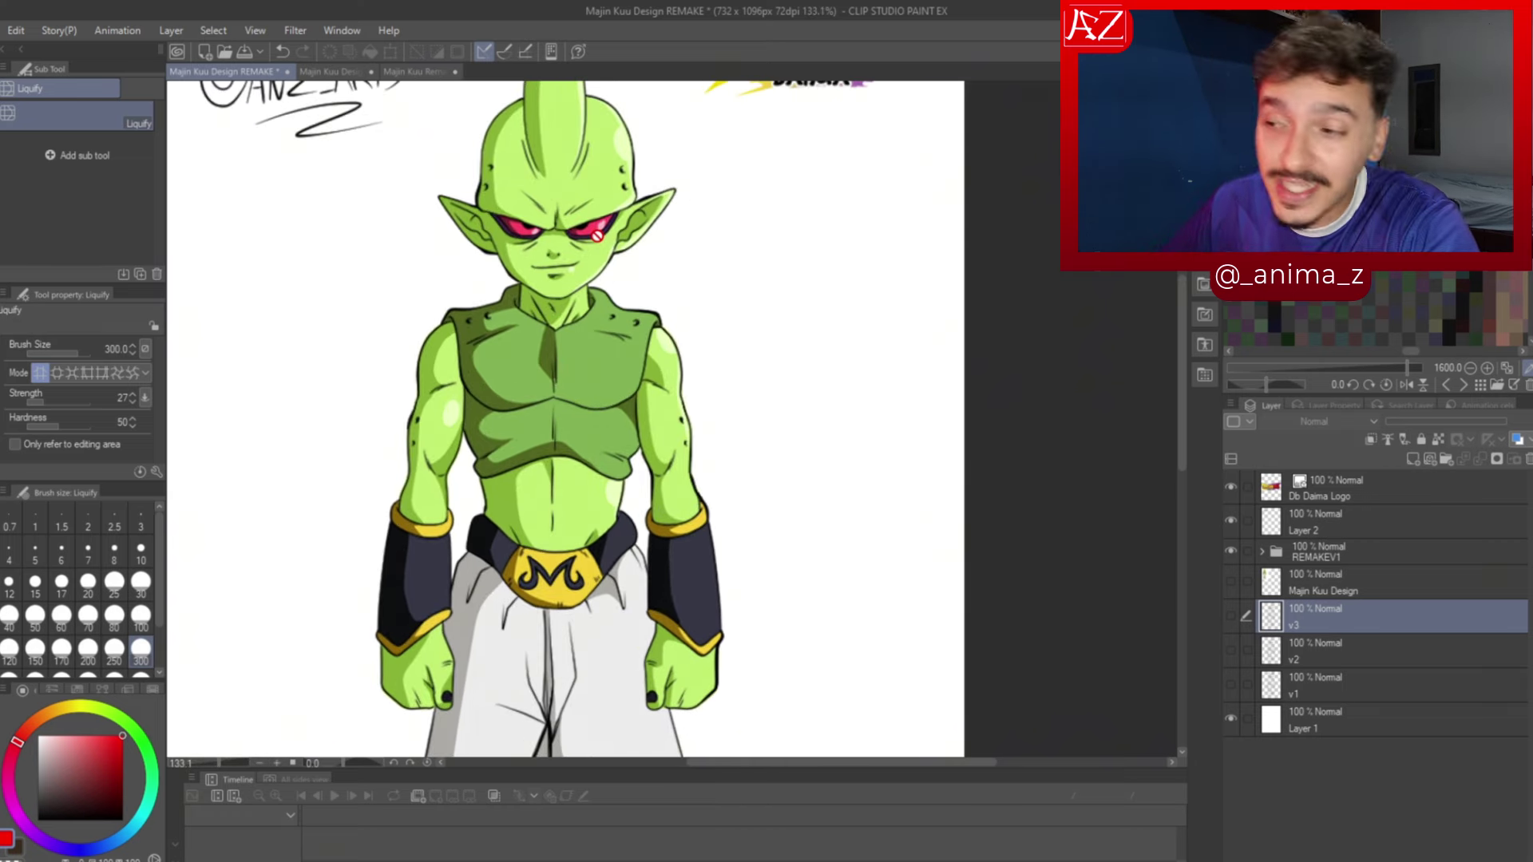
{"action": "scroll", "coordinate": [598, 236], "scroll_direction": "down", "scroll_amount": 2}
{"action": "scroll", "coordinate": [511, 440], "scroll_direction": "up", "scroll_amount": 4}
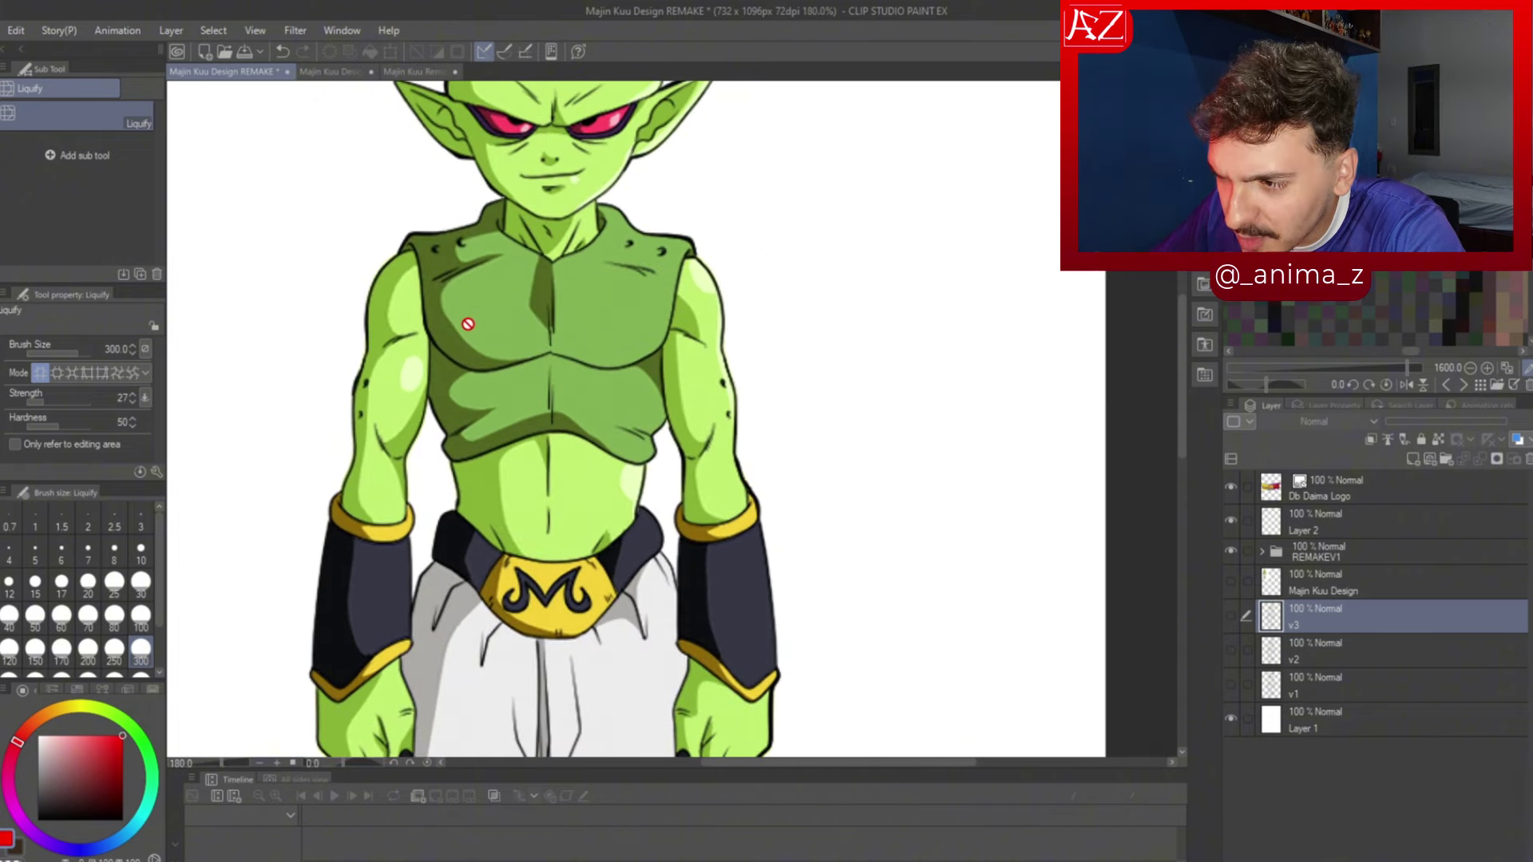
{"action": "scroll", "coordinate": [468, 324], "scroll_direction": "up", "scroll_amount": 1}
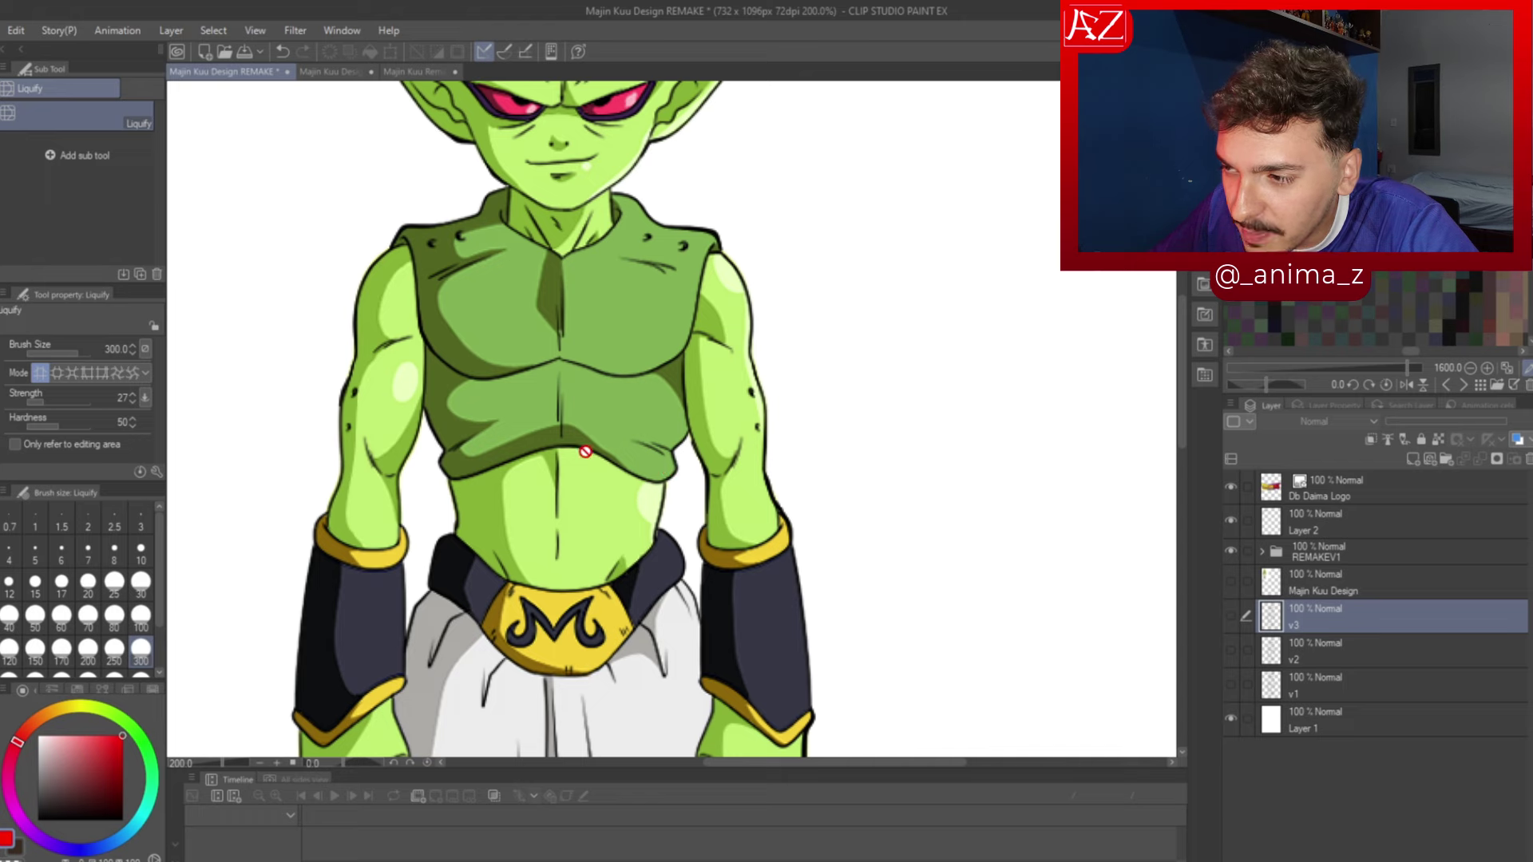
{"action": "scroll", "coordinate": [453, 470], "scroll_direction": "down", "scroll_amount": 4}
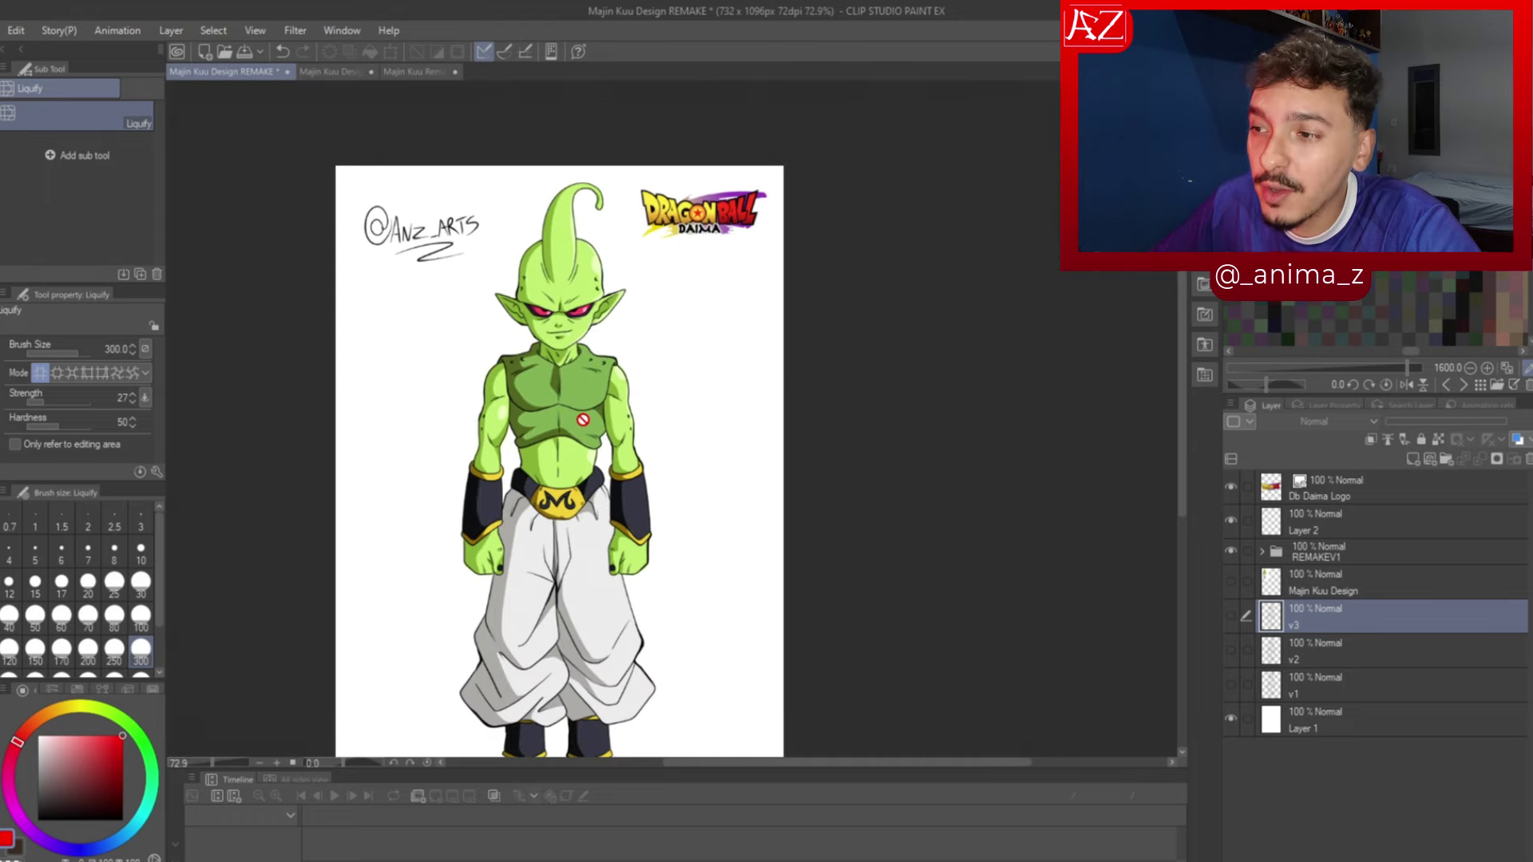
{"action": "scroll", "coordinate": [583, 419], "scroll_direction": "up", "scroll_amount": 1}
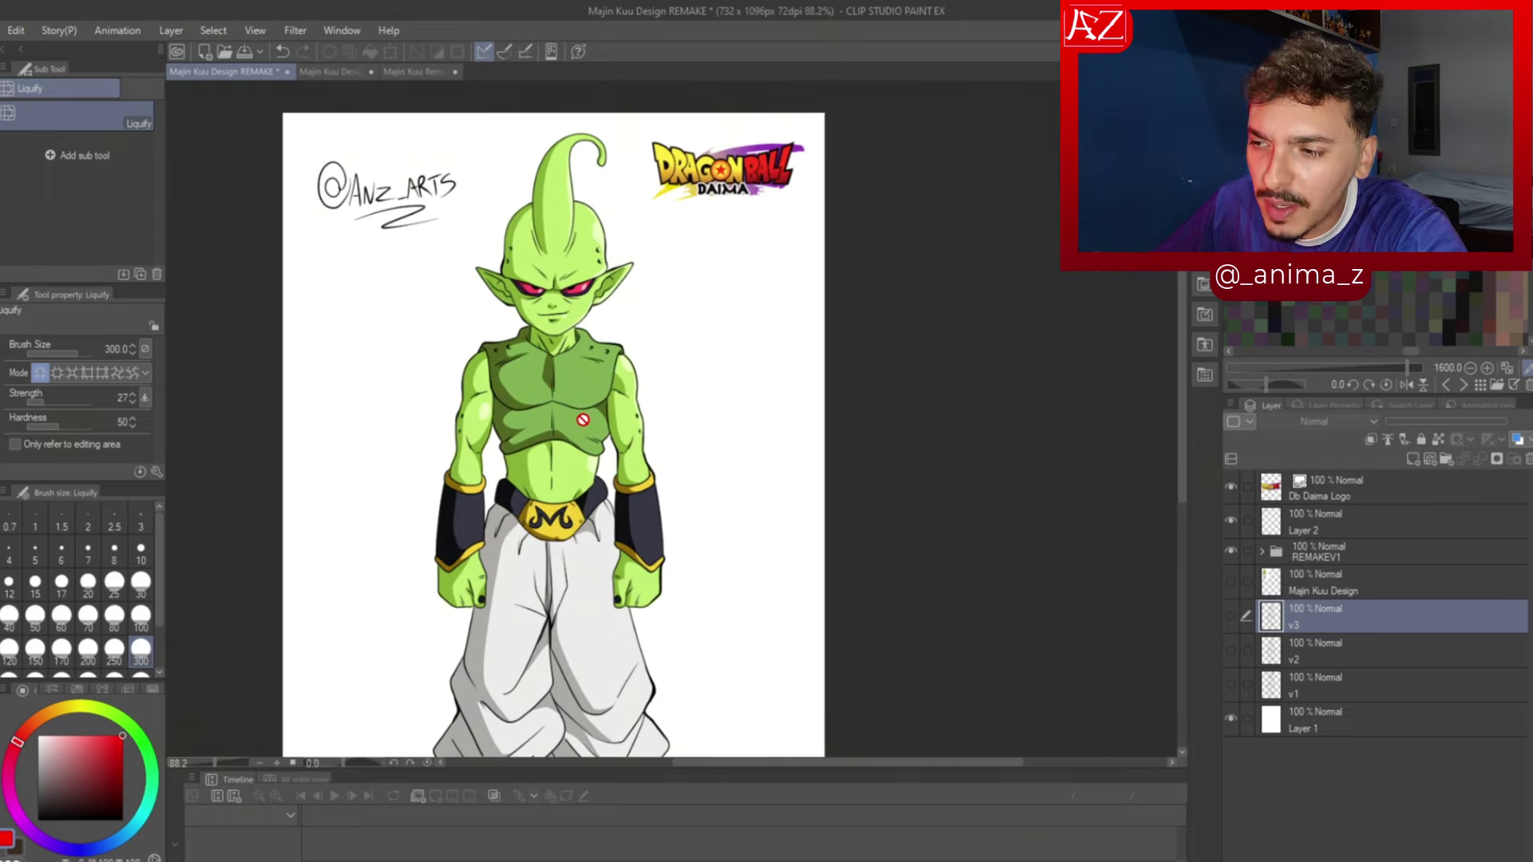
{"action": "scroll", "coordinate": [583, 419], "scroll_direction": "up", "scroll_amount": 2}
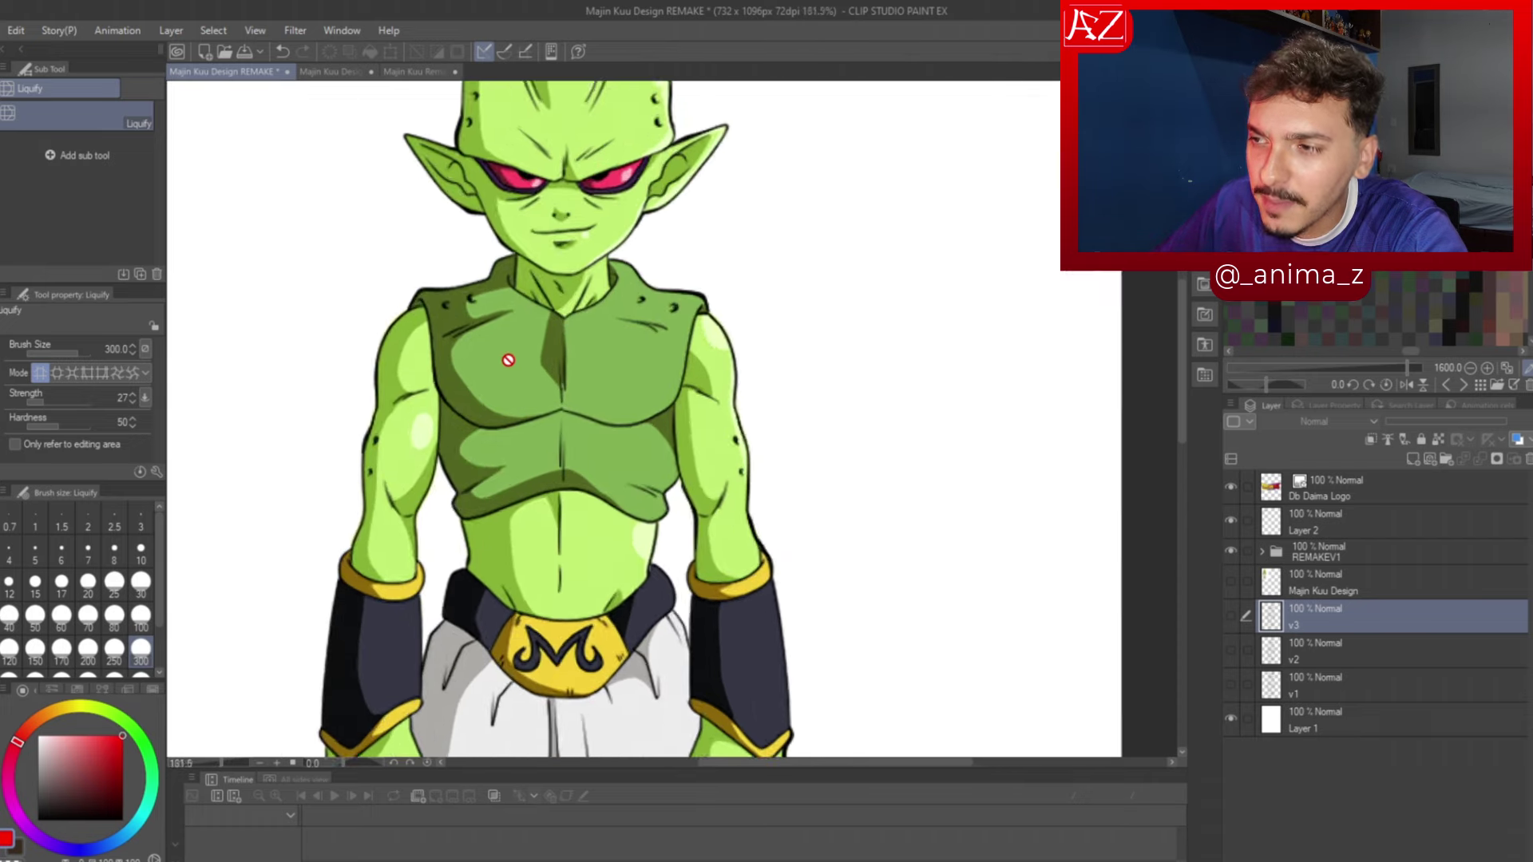
{"action": "scroll", "coordinate": [617, 376], "scroll_direction": "down", "scroll_amount": 2}
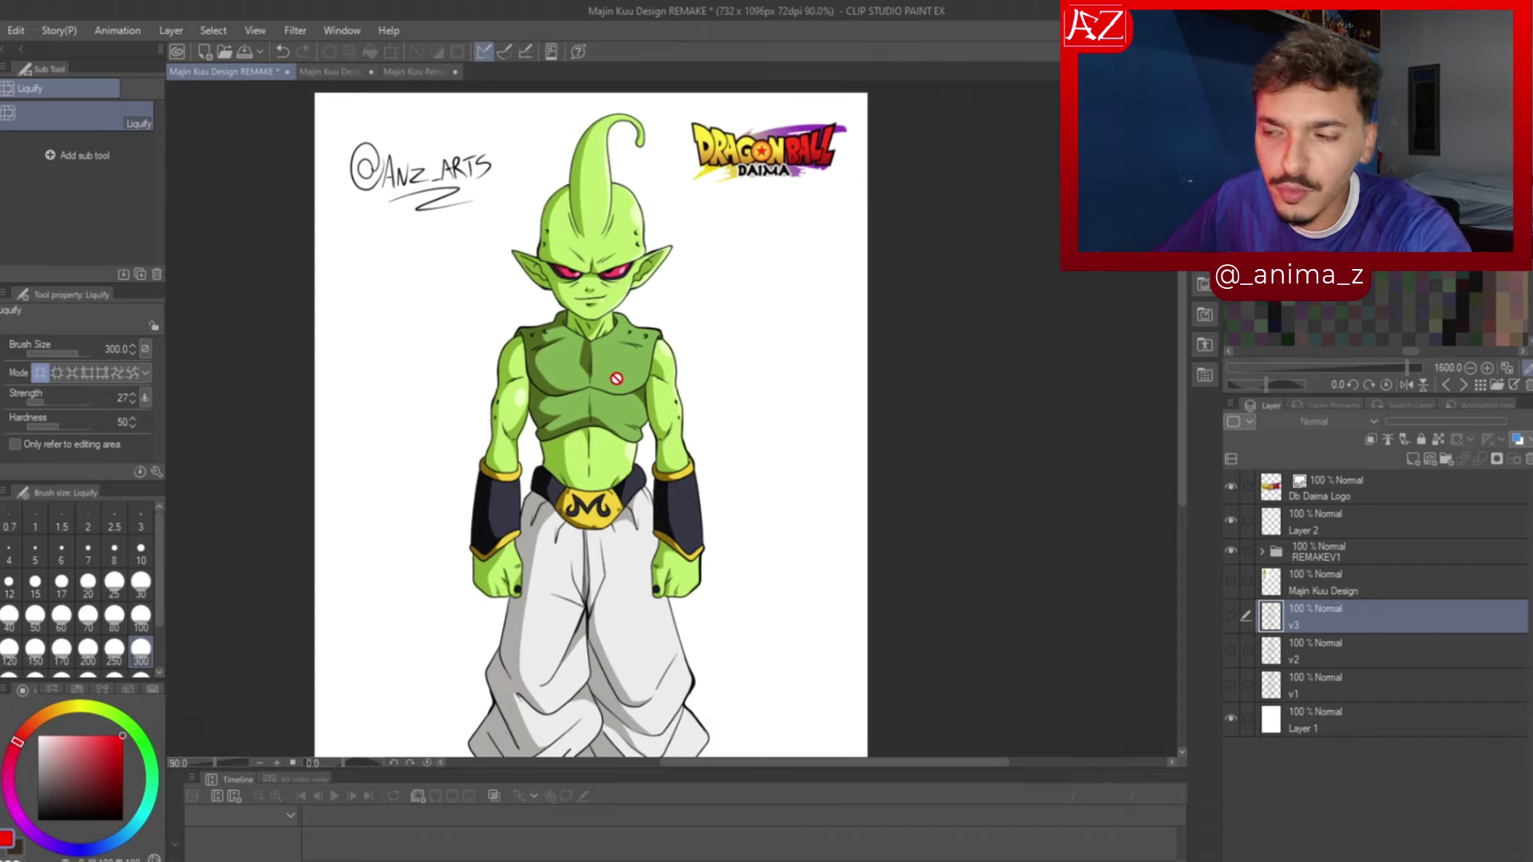
Switch to the Majin Kuu Remake expressões.png document and hide the palettes to enlarge the canvas area
{"action": "key", "text": "ctrl+shift+Tab"}
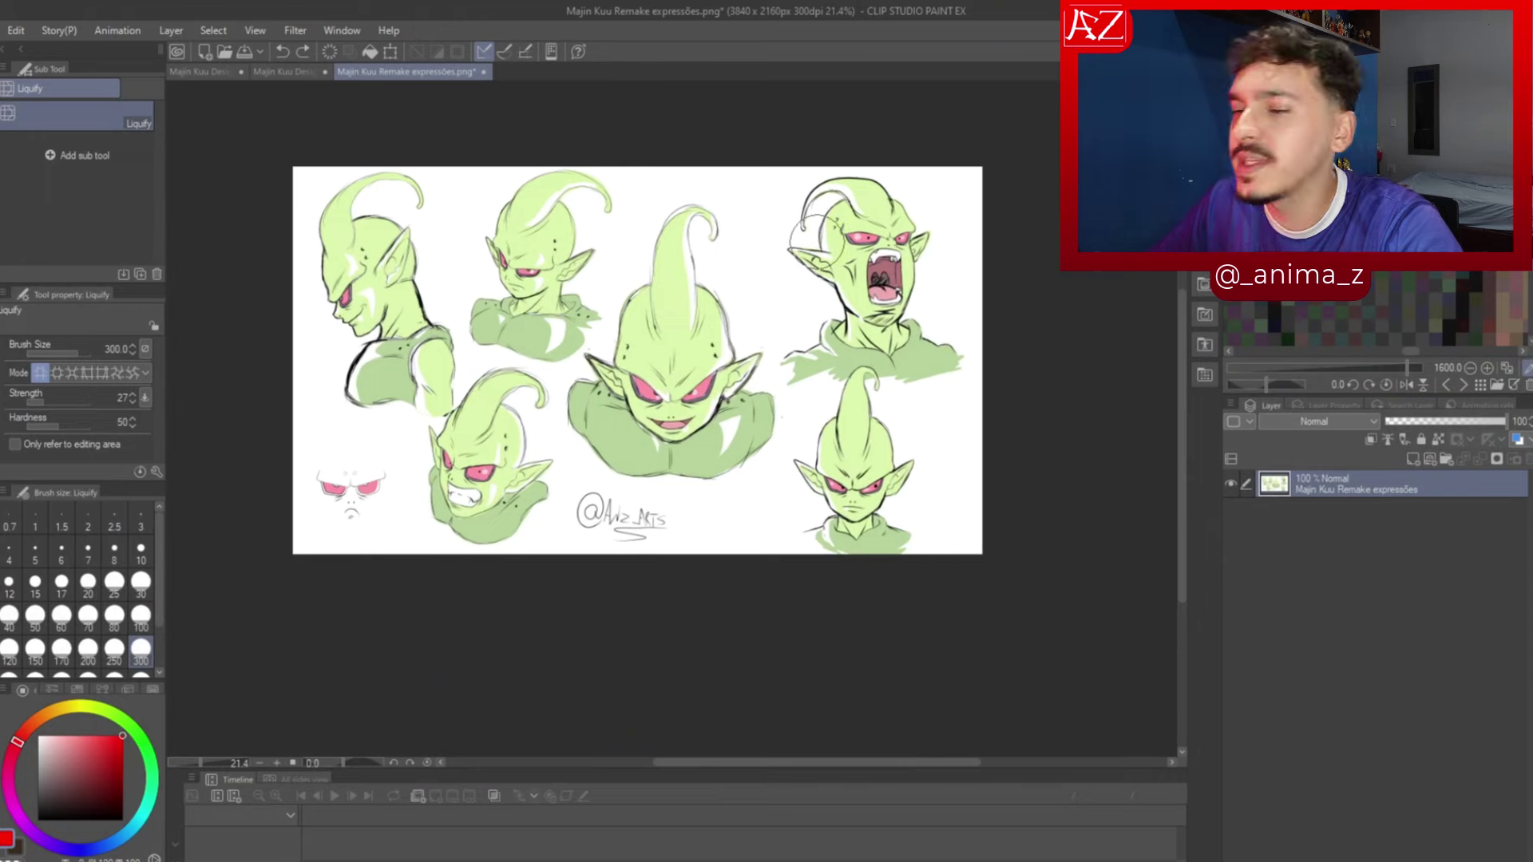
{"action": "scroll", "coordinate": [799, 238], "scroll_direction": "up", "scroll_amount": 2}
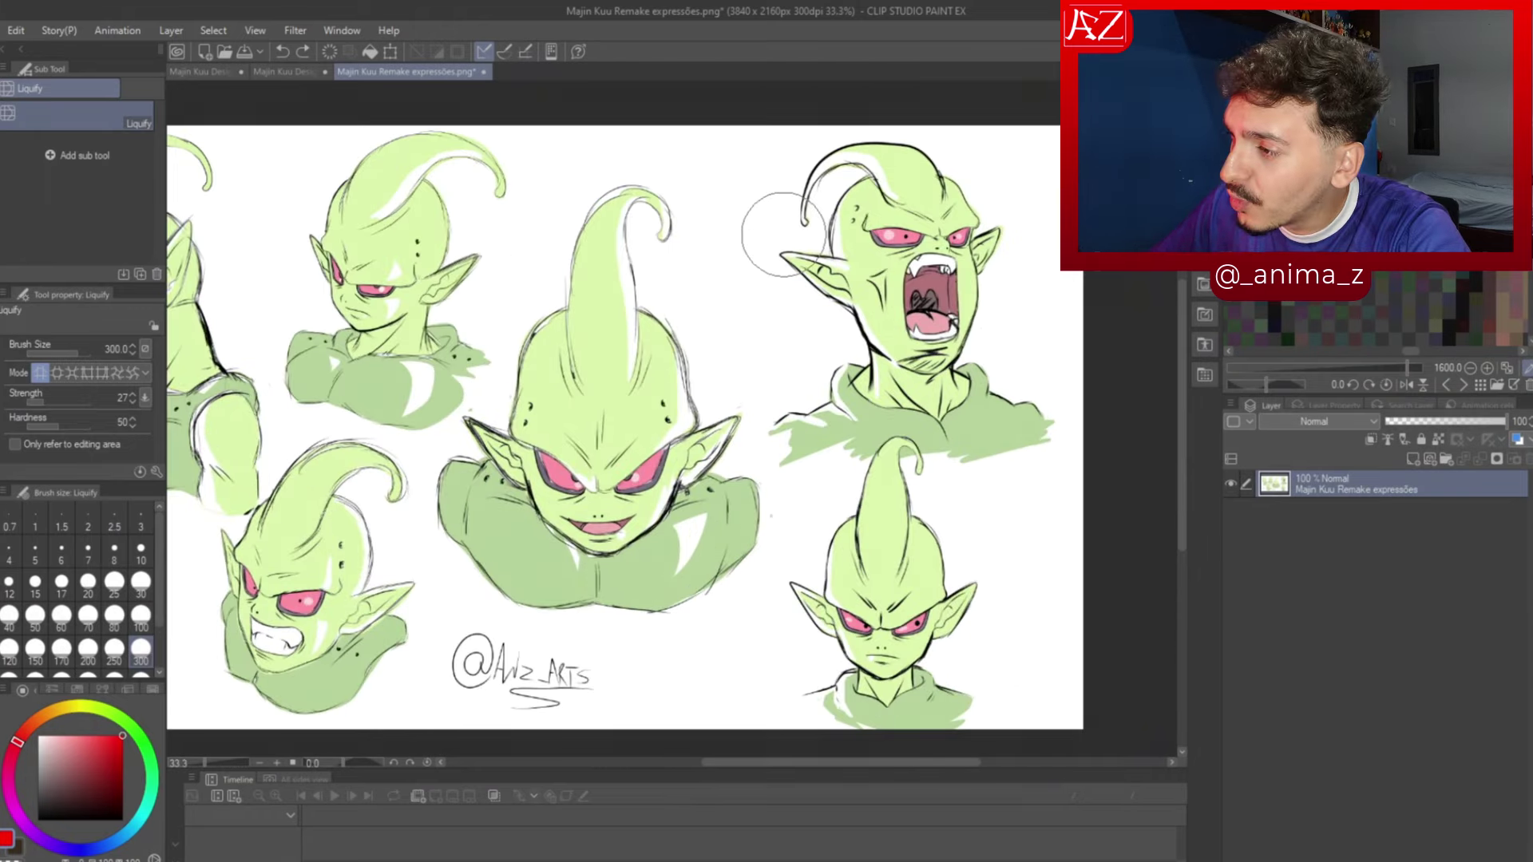
{"action": "scroll", "coordinate": [783, 234], "scroll_direction": "down", "scroll_amount": 2}
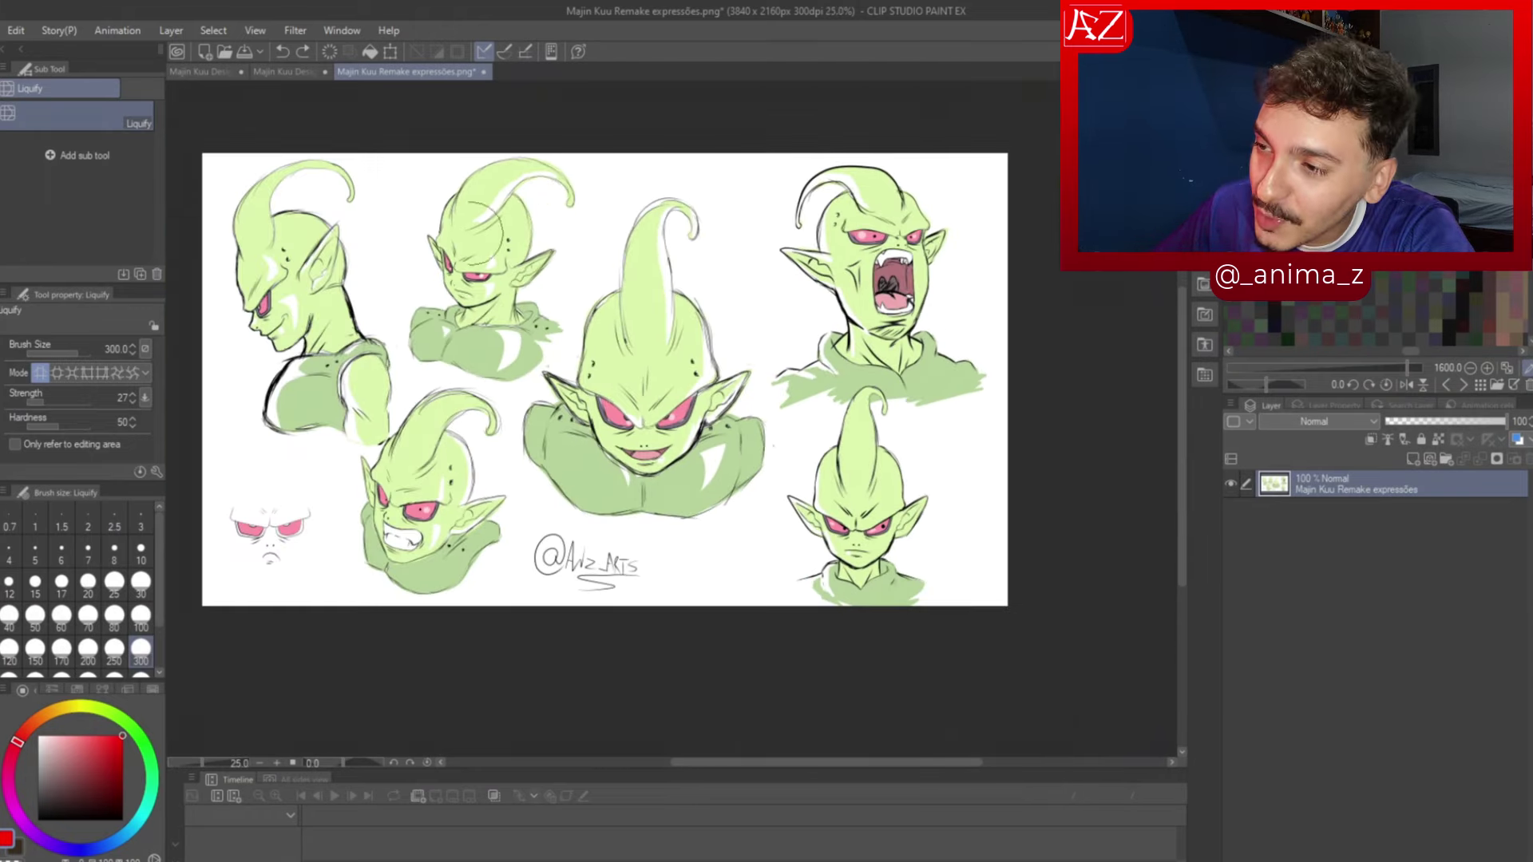
{"action": "key", "text": "Tab"}
{"action": "scroll", "coordinate": [492, 318], "scroll_direction": "up", "scroll_amount": 1}
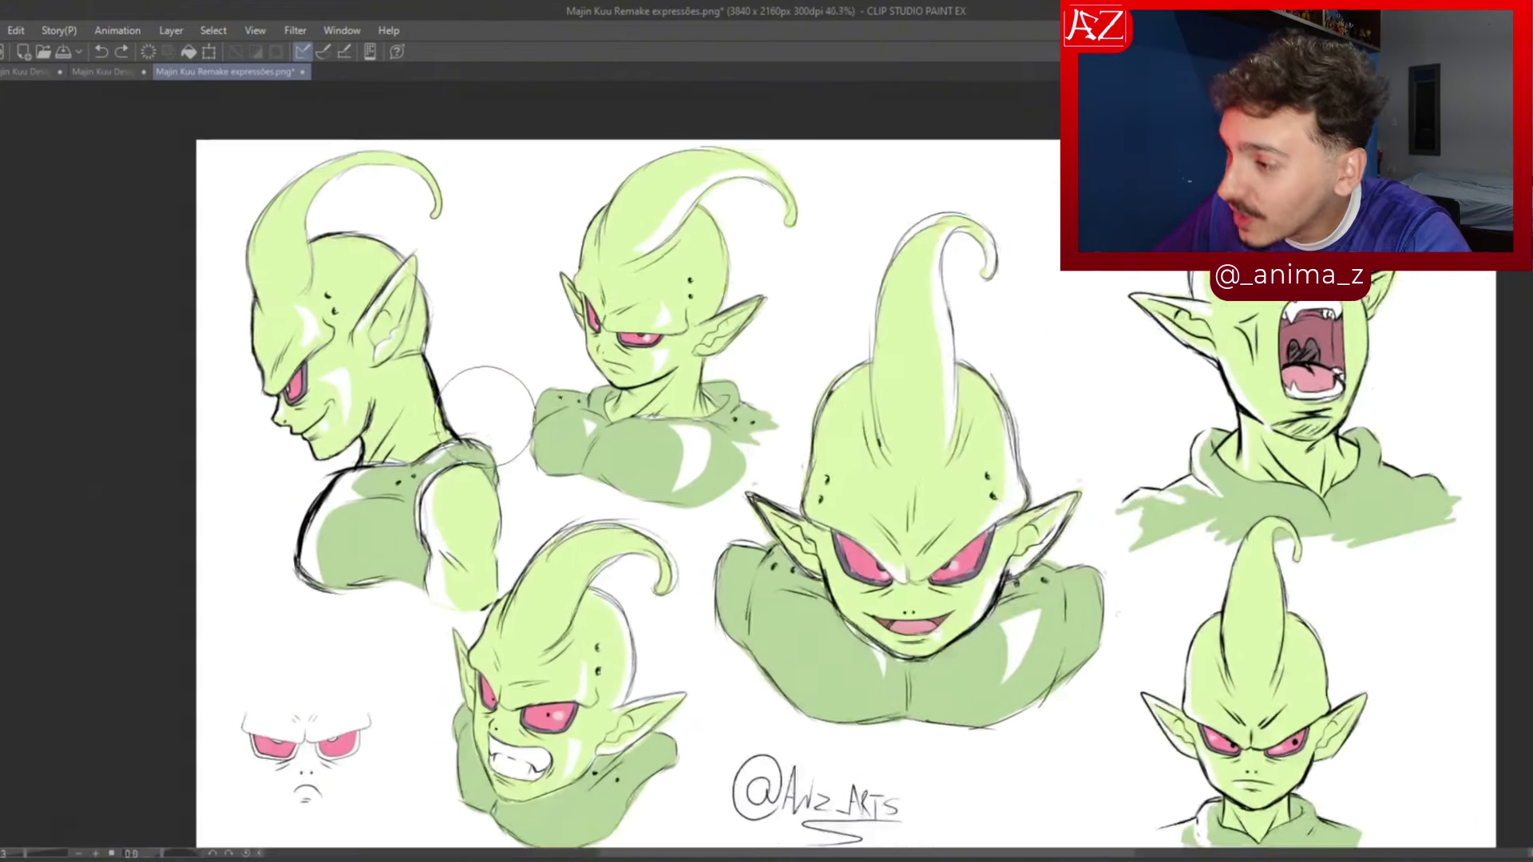
Examine the expression sheet as a whole and the large central smiling face up close
{"action": "scroll", "coordinate": [493, 318], "scroll_direction": "up", "scroll_amount": 1}
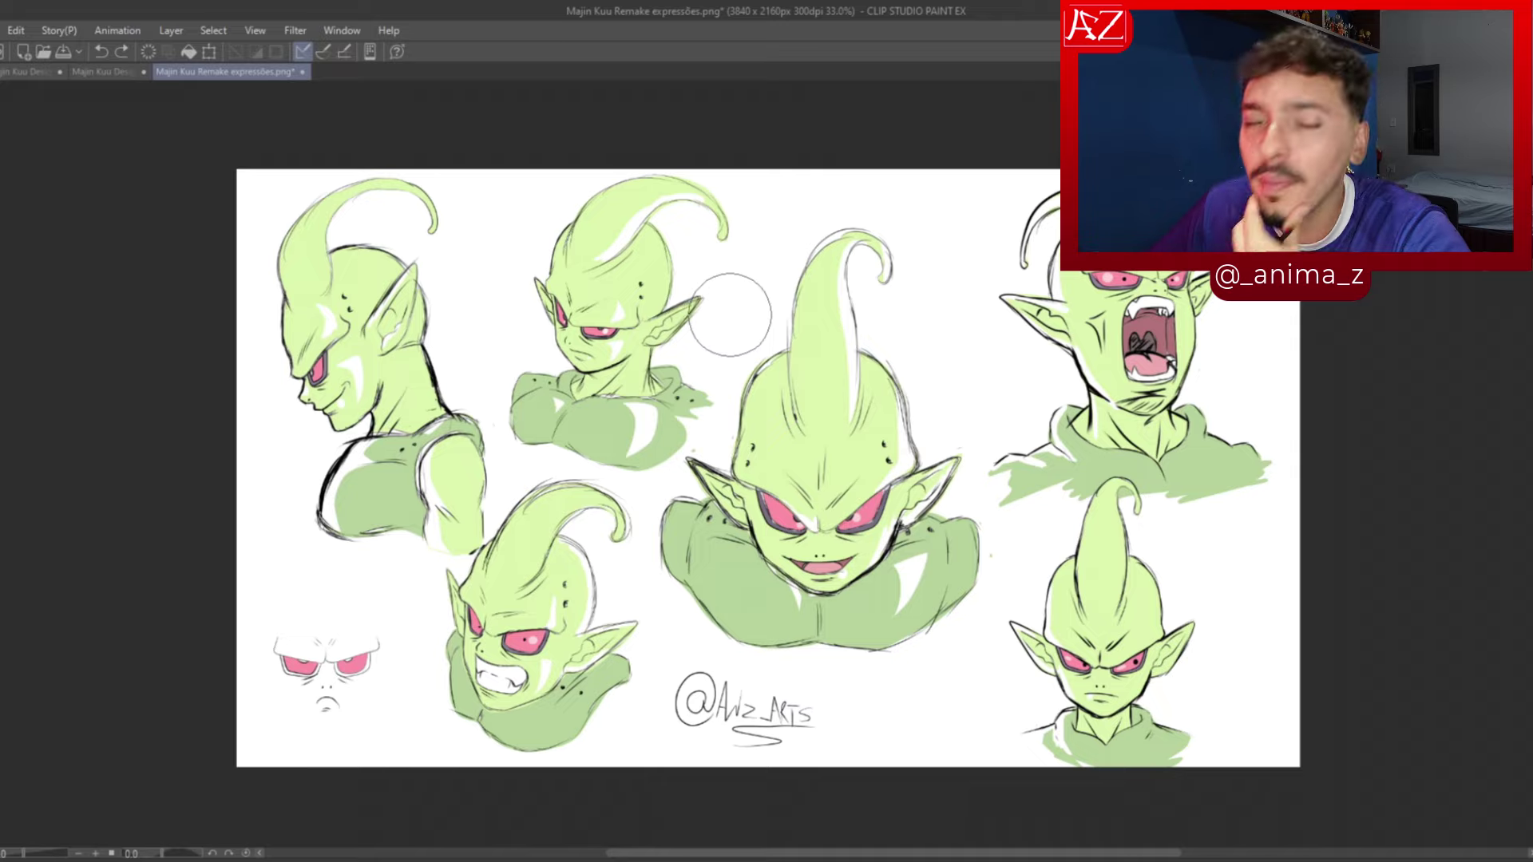
{"action": "scroll", "coordinate": [730, 314], "scroll_direction": "down", "scroll_amount": 1}
{"action": "scroll", "coordinate": [799, 480], "scroll_direction": "up", "scroll_amount": 4}
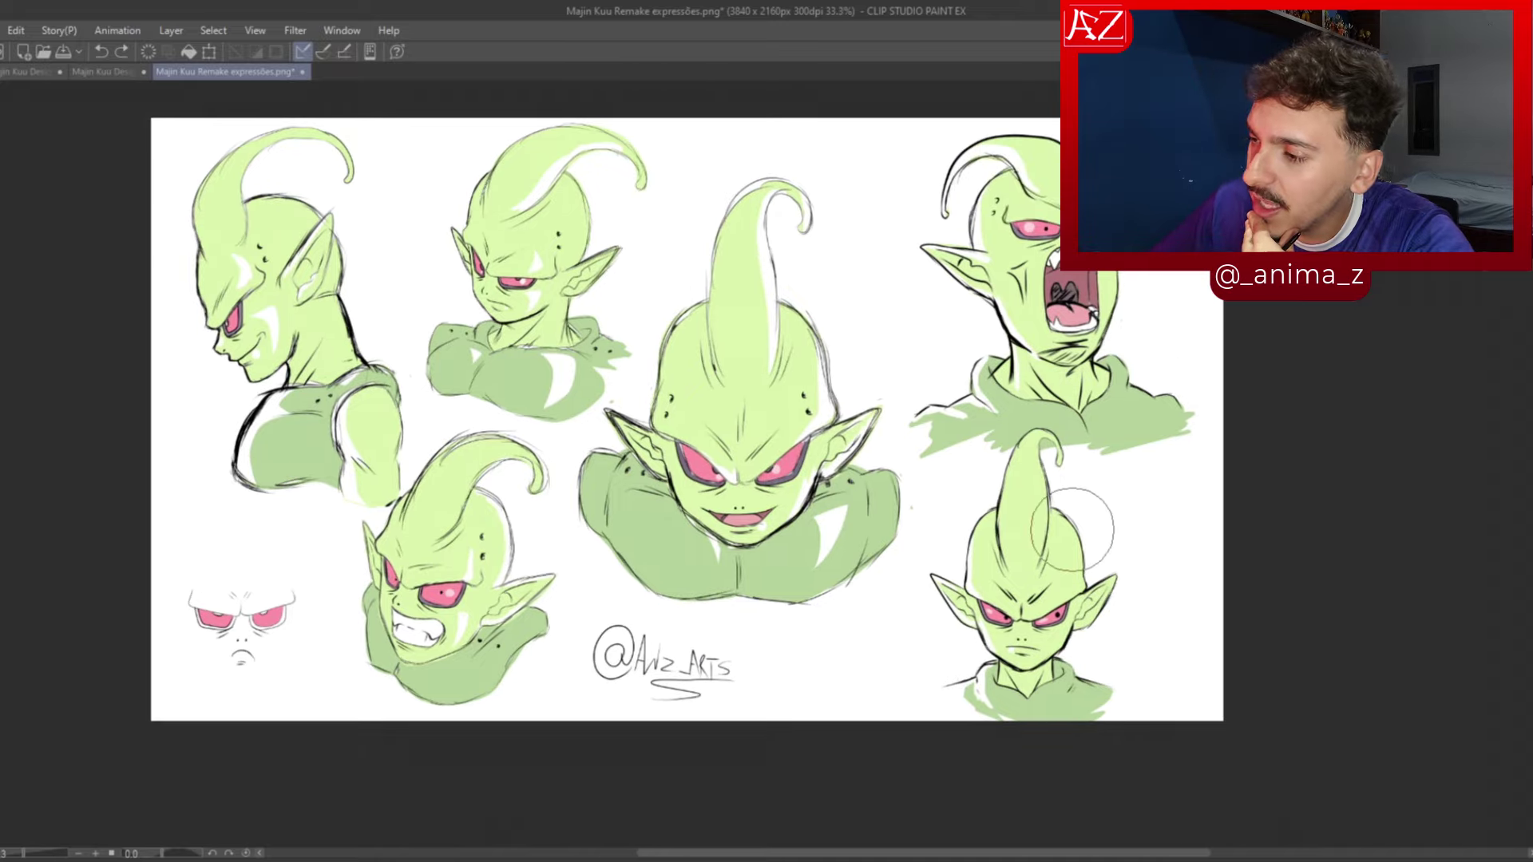
{"action": "scroll", "coordinate": [787, 471], "scroll_direction": "down", "scroll_amount": 4}
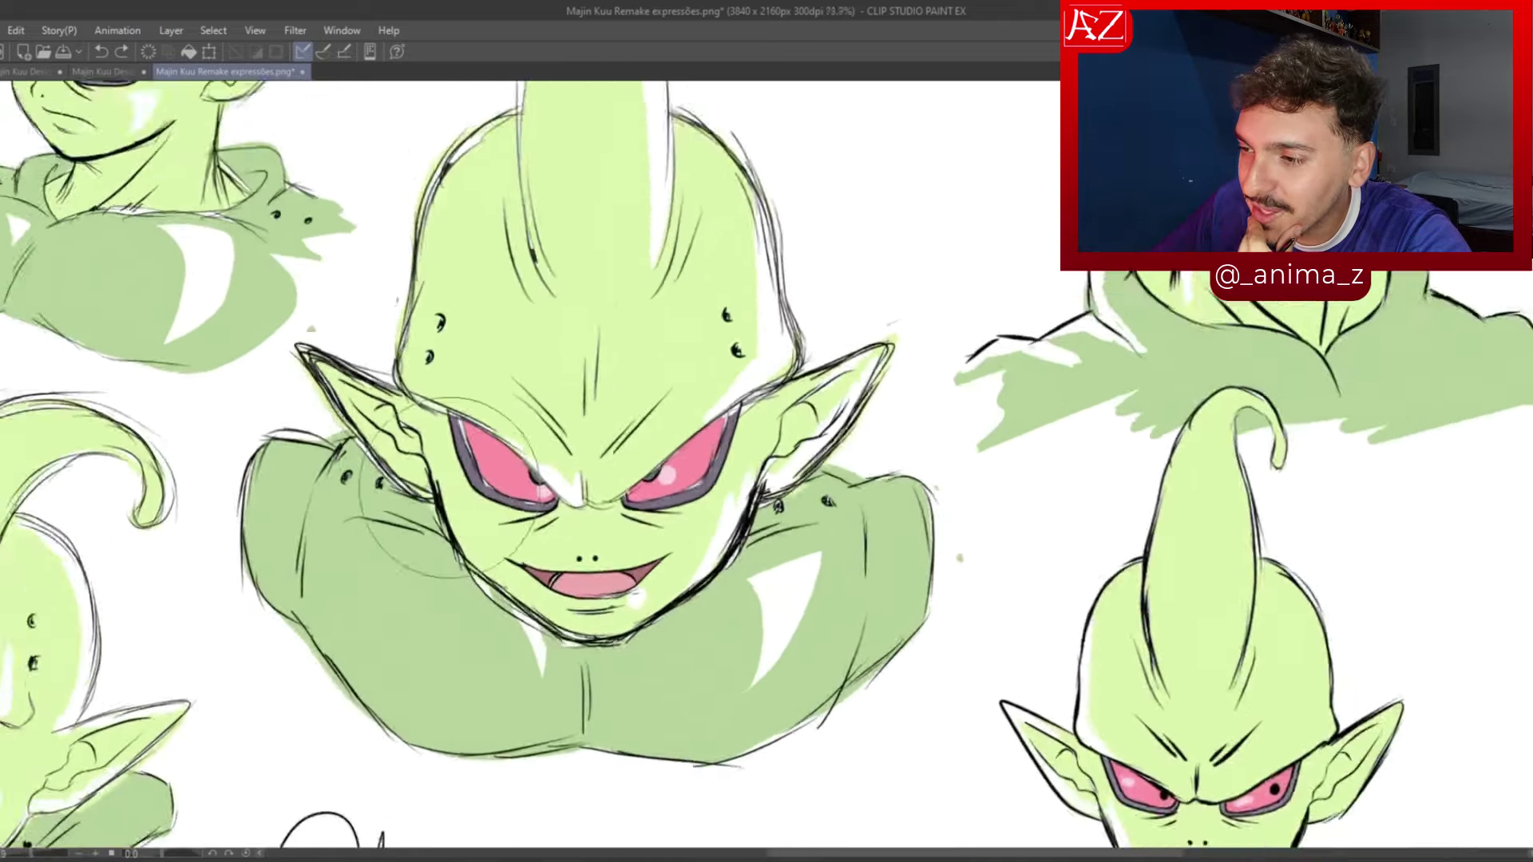
{"action": "scroll", "coordinate": [666, 495], "scroll_direction": "up", "scroll_amount": 3}
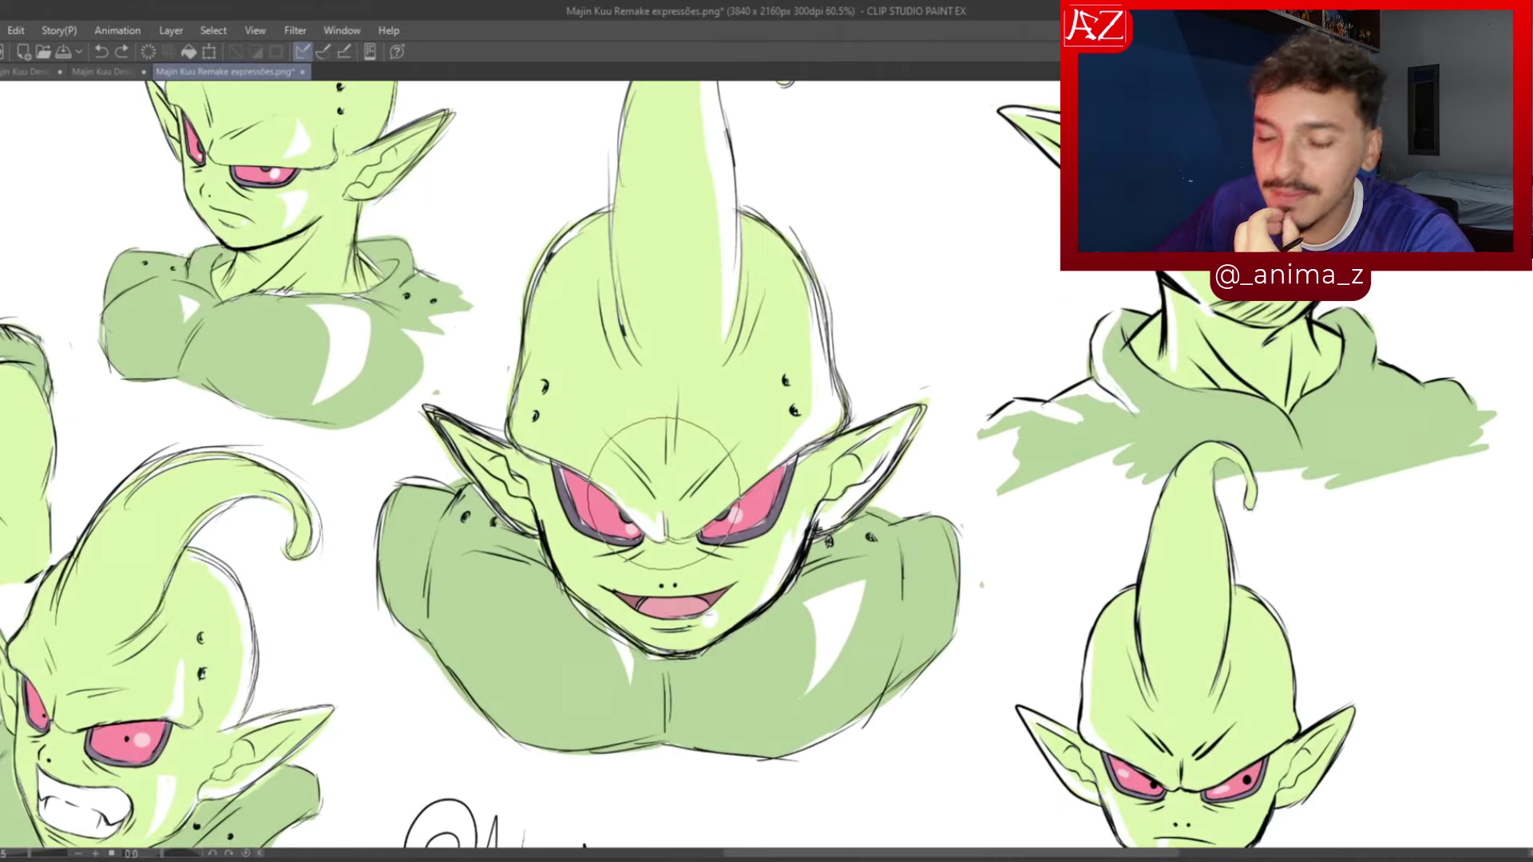
{"action": "scroll", "coordinate": [664, 493], "scroll_direction": "down", "scroll_amount": 3}
{"action": "scroll", "coordinate": [816, 387], "scroll_direction": "up", "scroll_amount": 3}
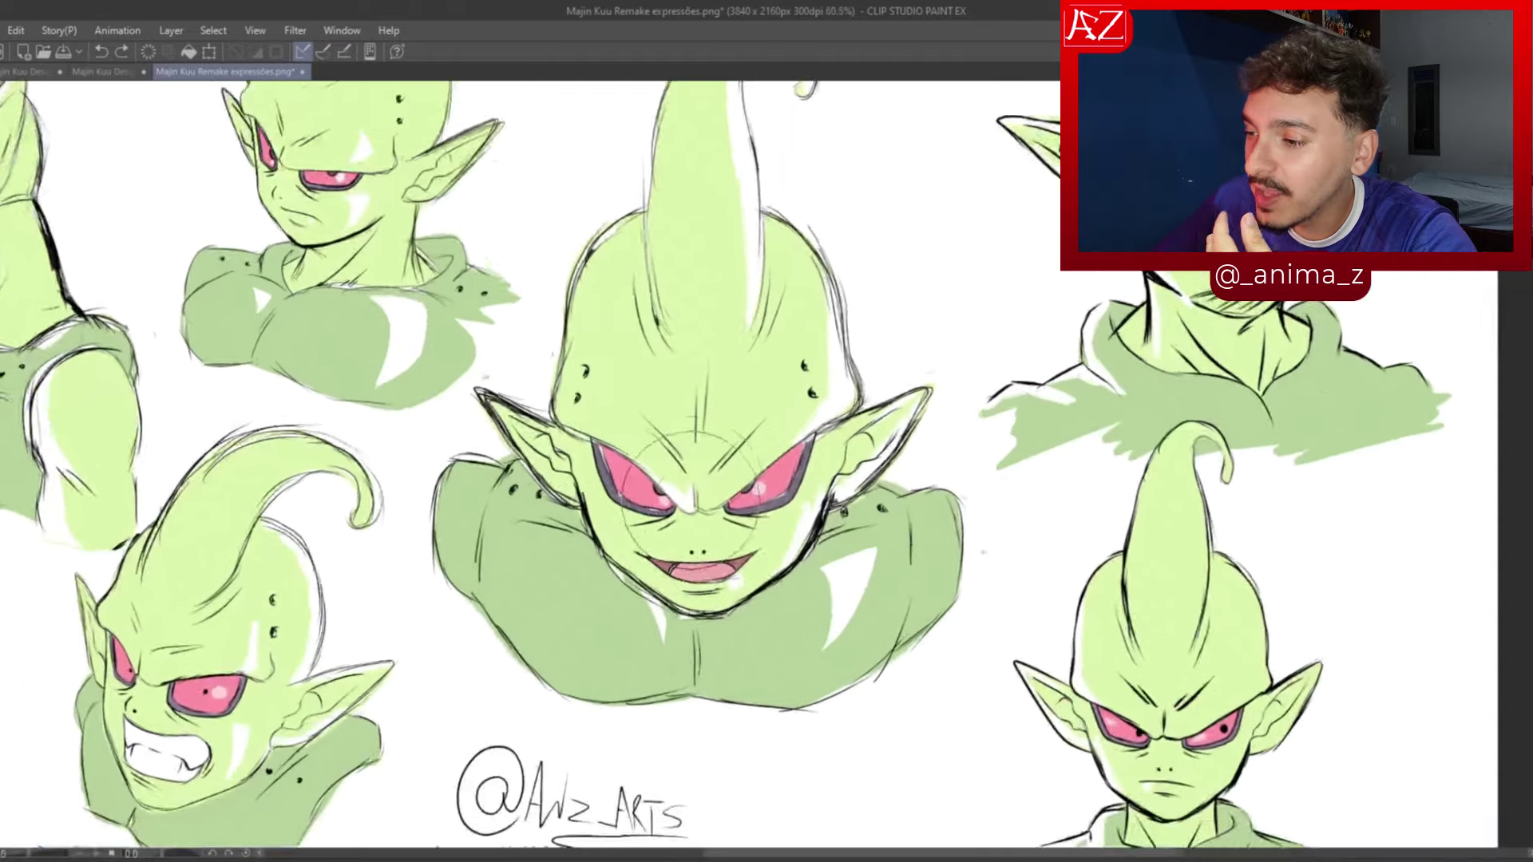
{"action": "scroll", "coordinate": [584, 362], "scroll_direction": "up", "scroll_amount": 1}
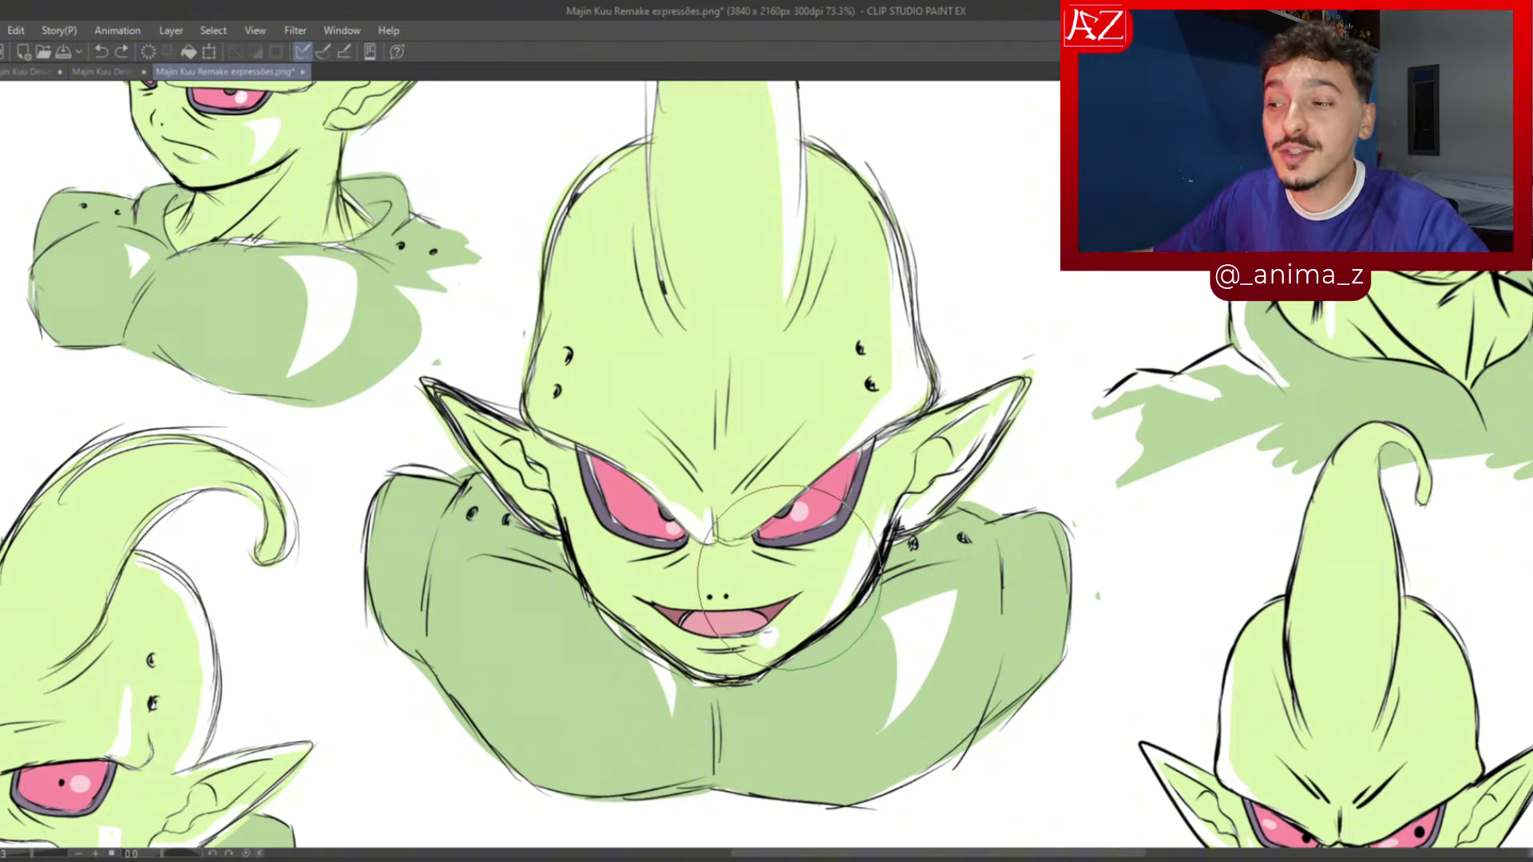
{"action": "scroll", "coordinate": [789, 578], "scroll_direction": "down", "scroll_amount": 3}
{"action": "scroll", "coordinate": [603, 671], "scroll_direction": "down", "scroll_amount": 1}
{"action": "scroll", "coordinate": [603, 671], "scroll_direction": "up", "scroll_amount": 4}
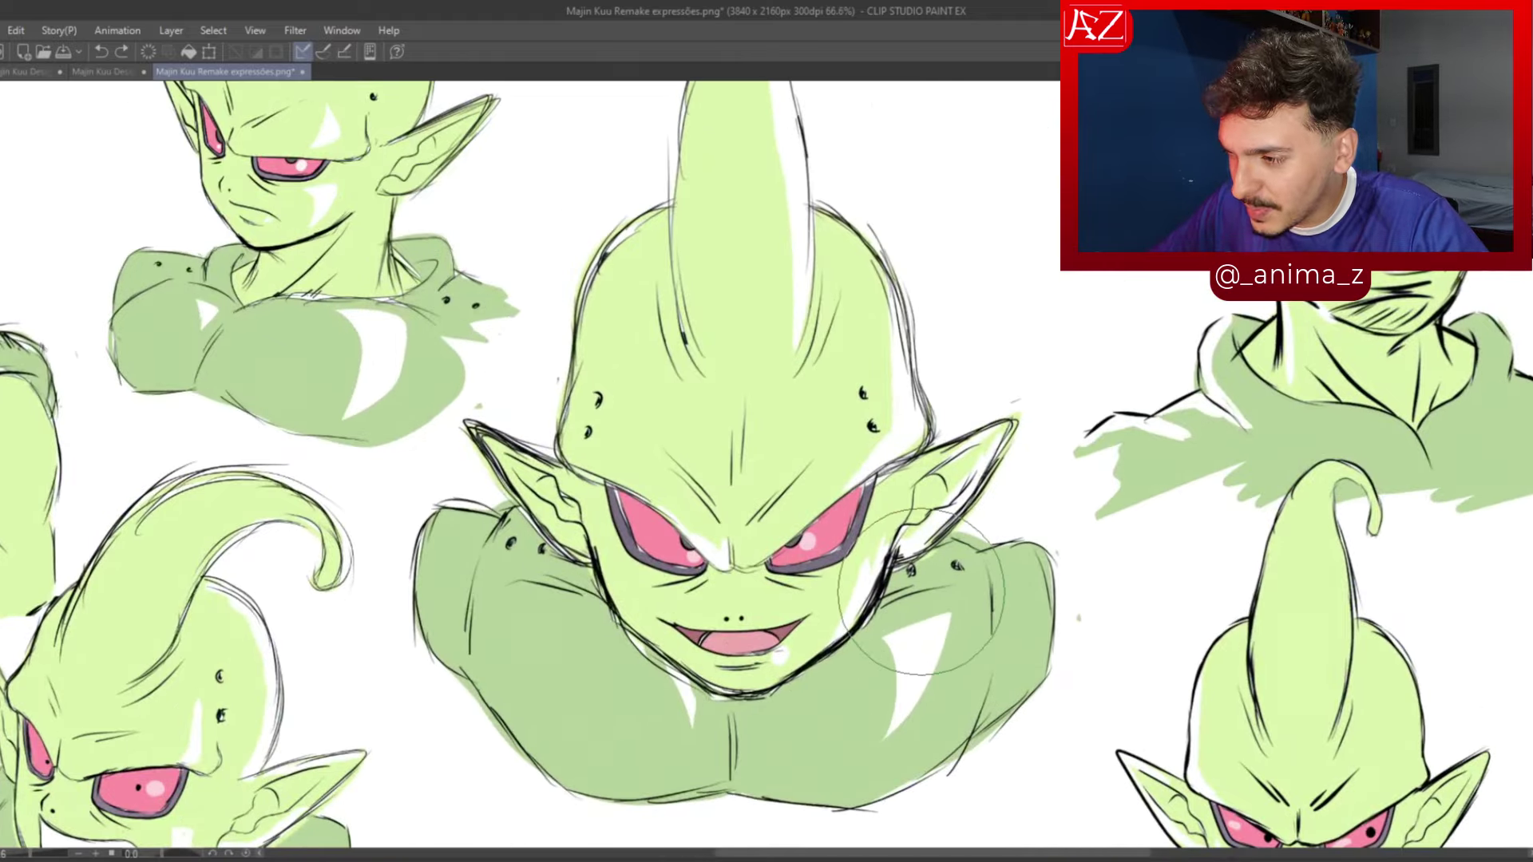
Examine the frowning three-quarter head sketch near the upper edge of the expression sheet and its neighbouring profile view
{"action": "scroll", "coordinate": [603, 671], "scroll_direction": "down", "scroll_amount": 2}
{"action": "scroll", "coordinate": [859, 575], "scroll_direction": "down", "scroll_amount": 1}
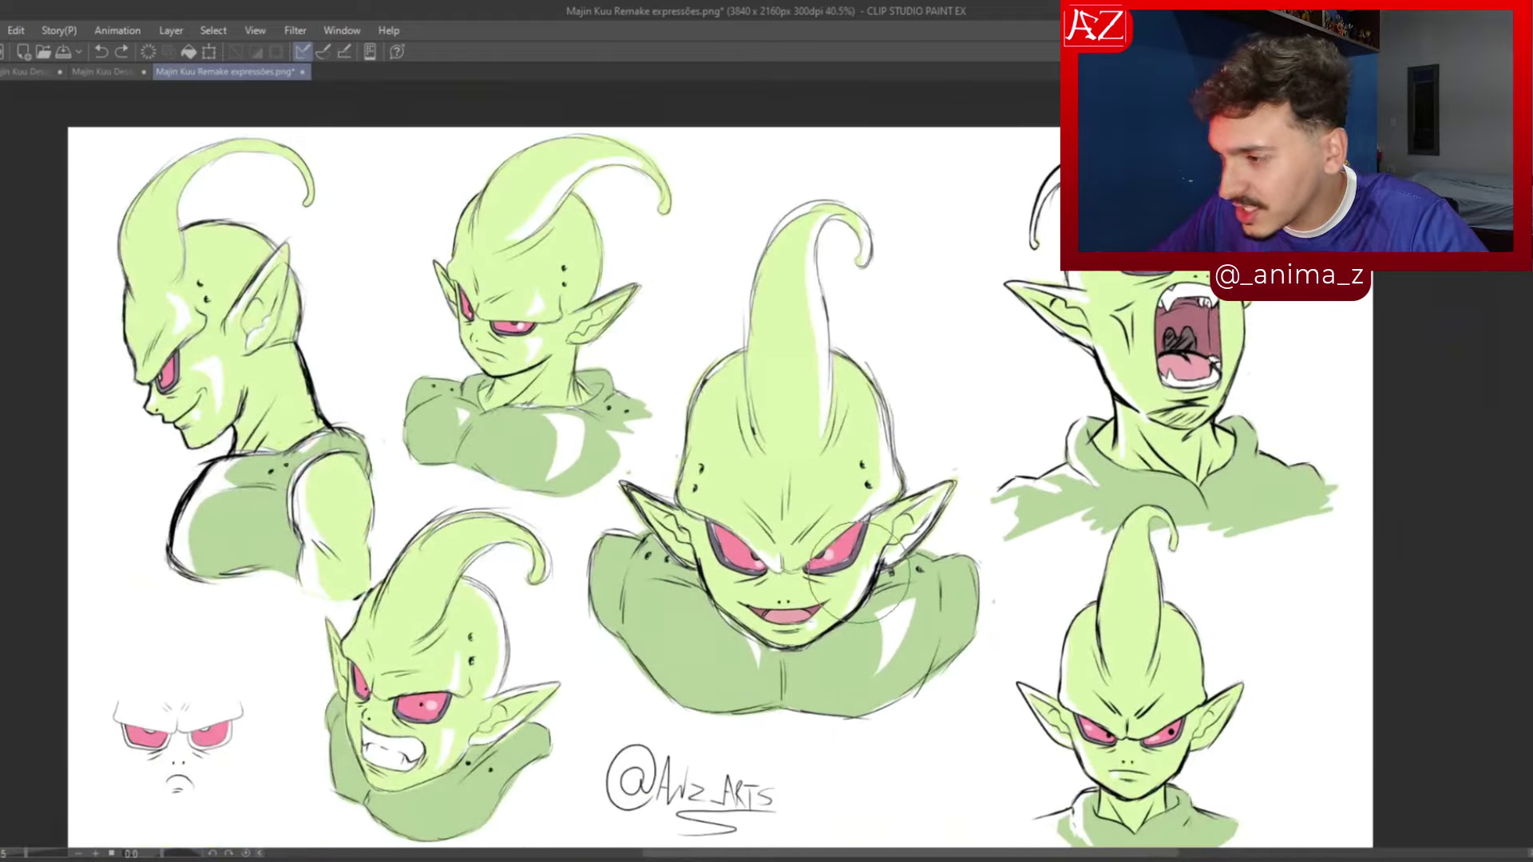
{"action": "scroll", "coordinate": [858, 575], "scroll_direction": "down", "scroll_amount": 2}
{"action": "scroll", "coordinate": [587, 363], "scroll_direction": "up", "scroll_amount": 7}
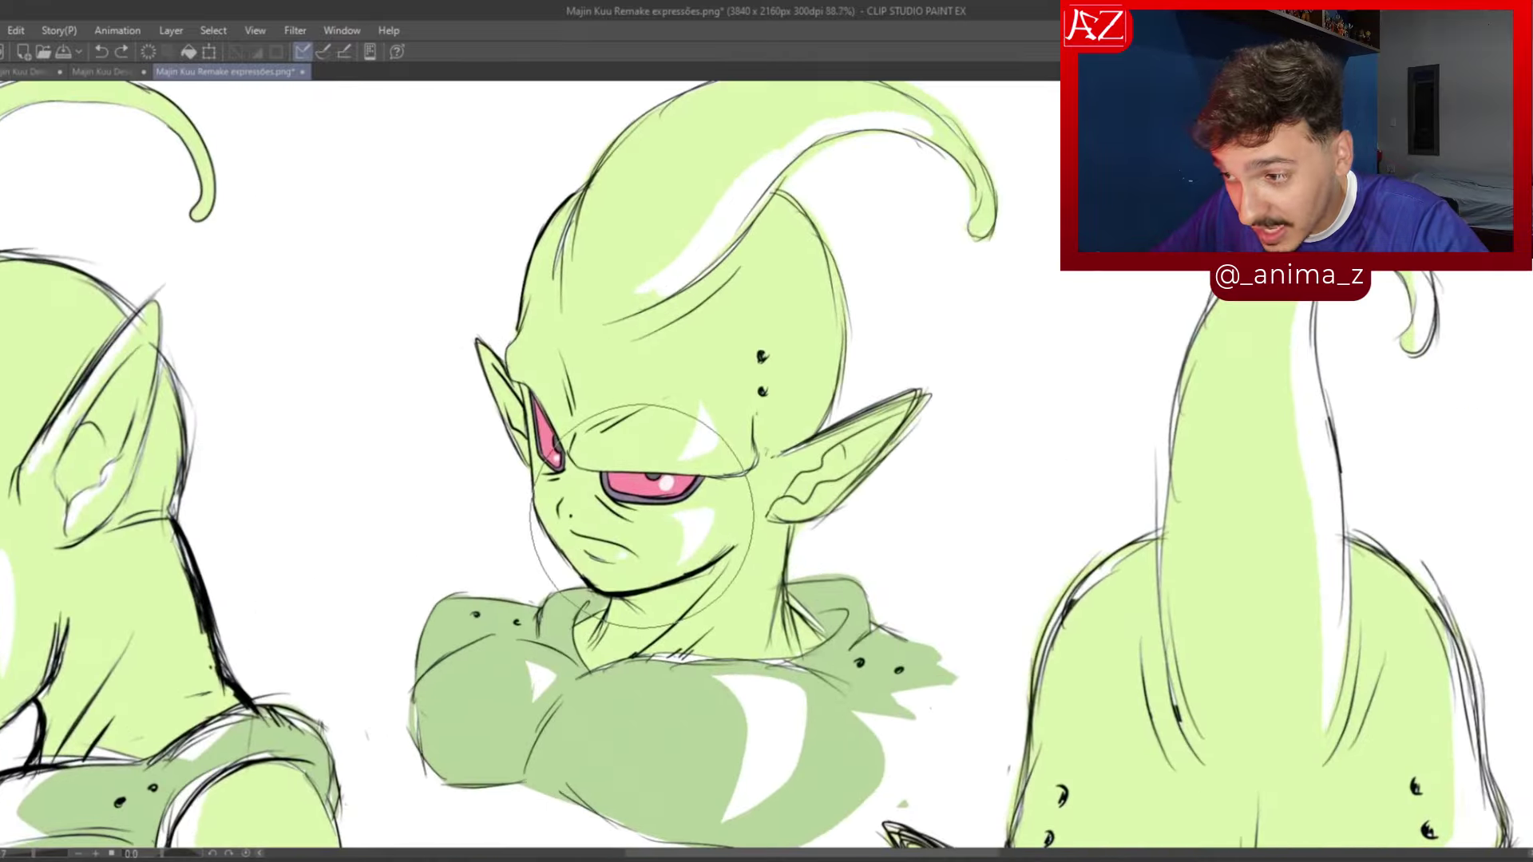
{"action": "scroll", "coordinate": [628, 549], "scroll_direction": "down", "scroll_amount": 4}
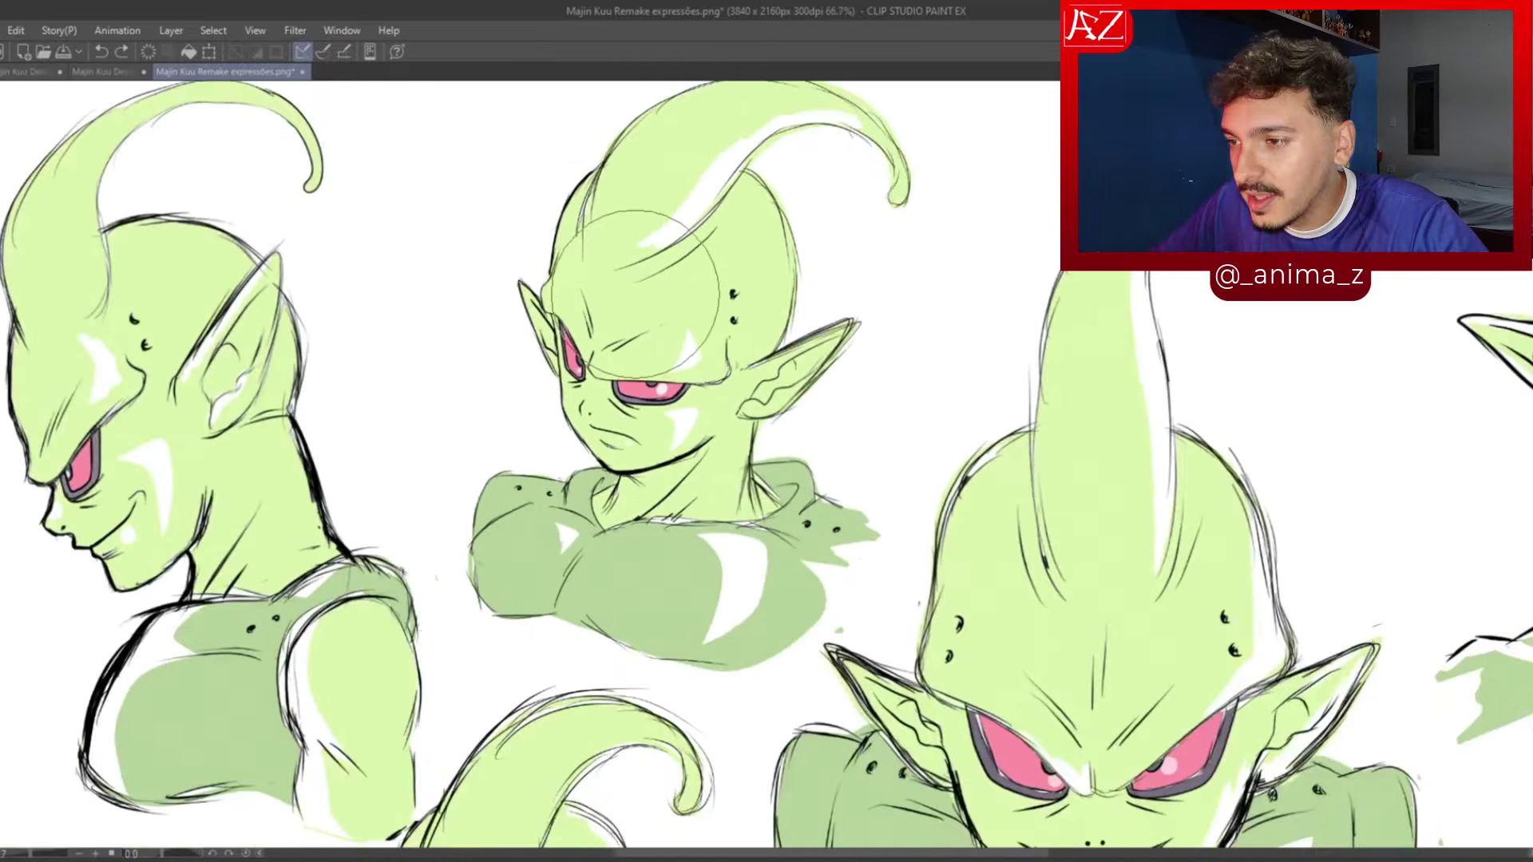
Examine the smirking side-profile head in the upper corner of the expression sheet up close and against the whole sheet
{"action": "scroll", "coordinate": [513, 311], "scroll_direction": "down", "scroll_amount": 2}
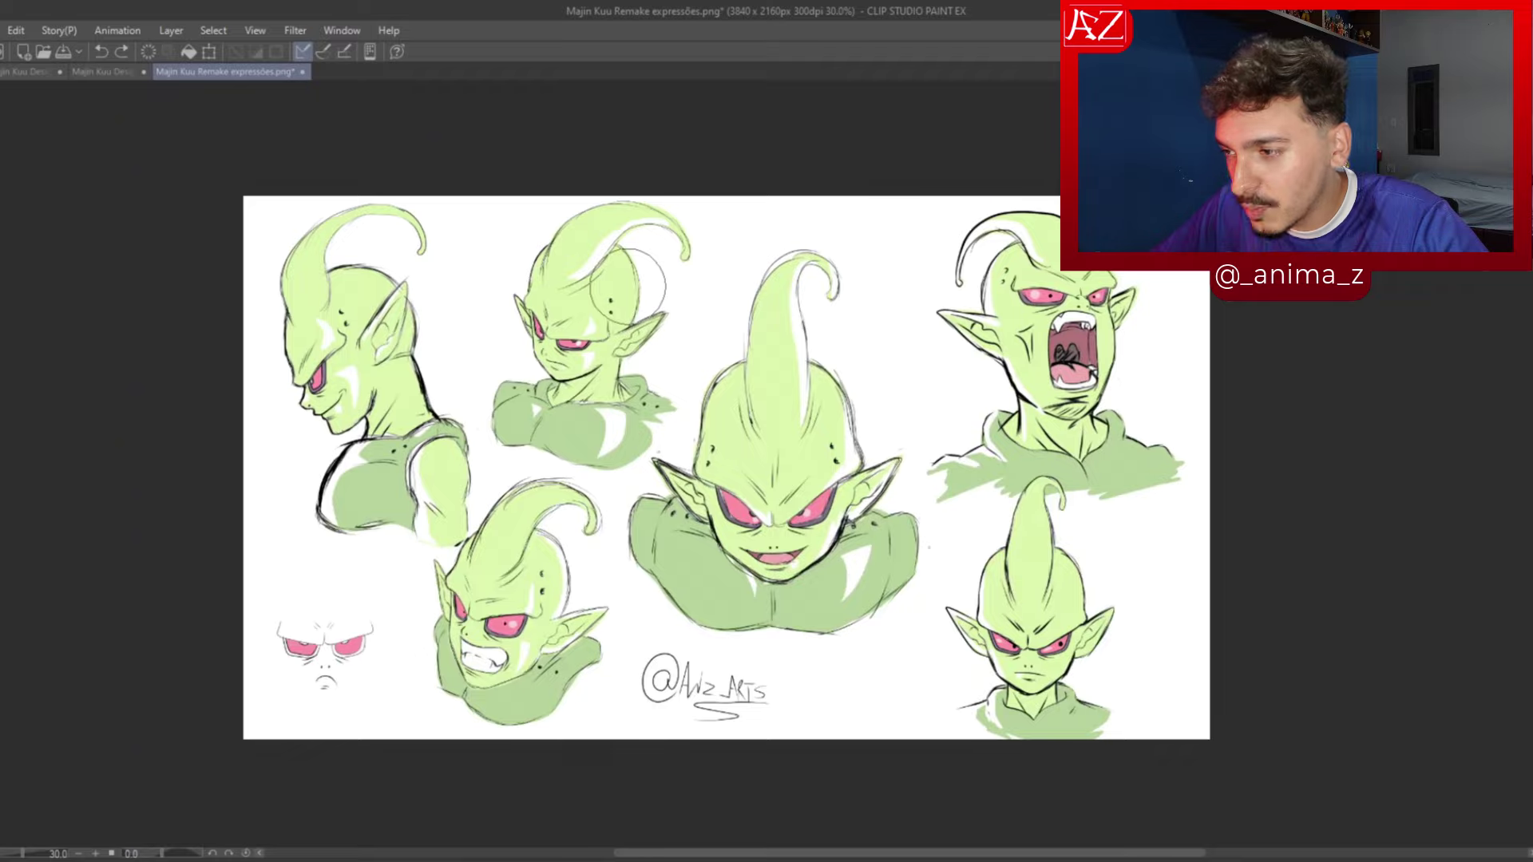
{"action": "scroll", "coordinate": [274, 375], "scroll_direction": "up", "scroll_amount": 6}
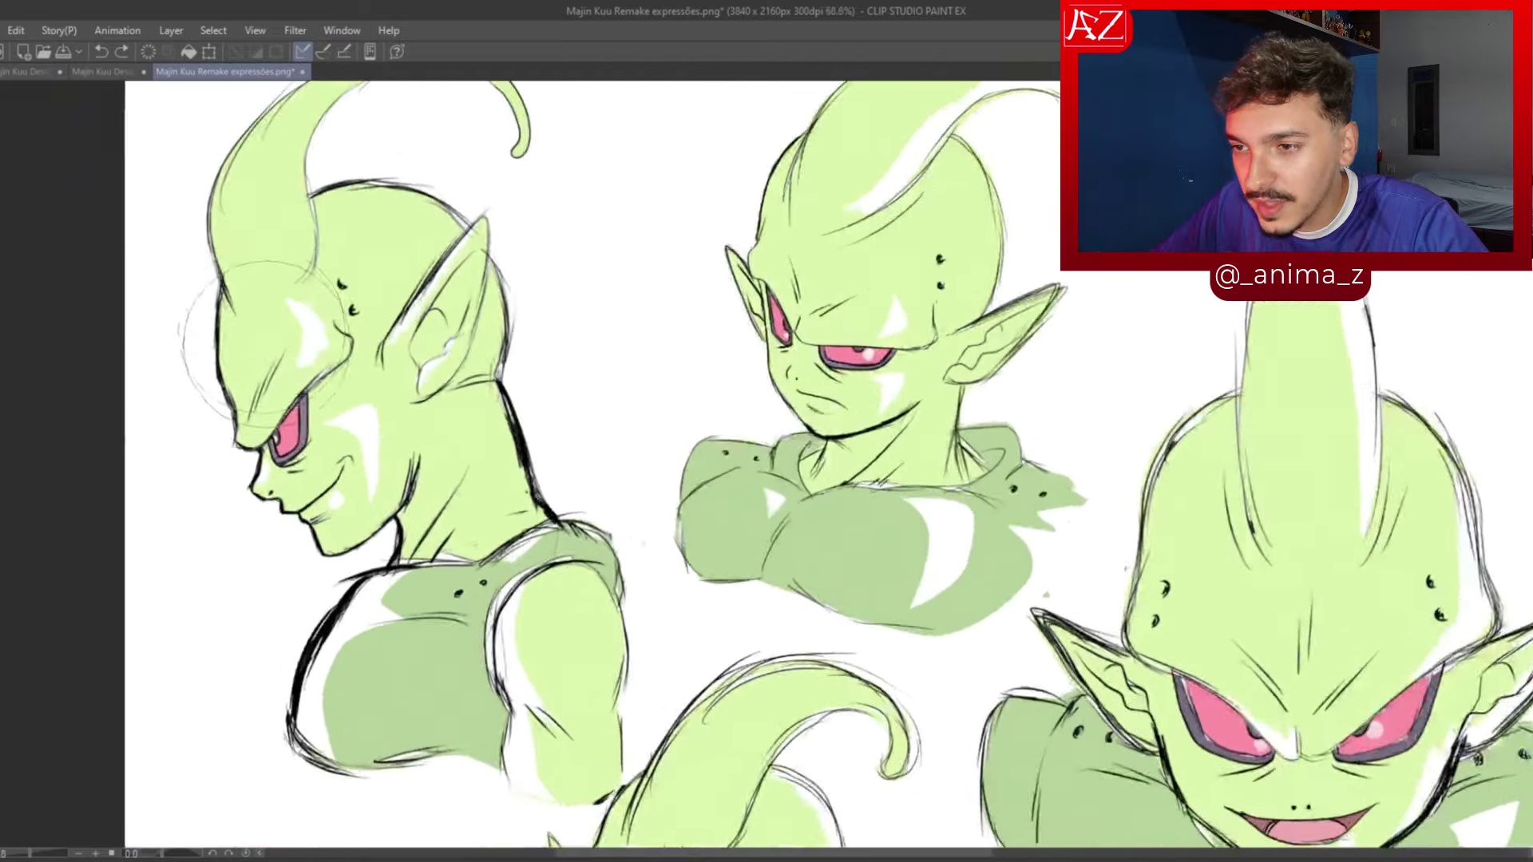
{"action": "scroll", "coordinate": [274, 376], "scroll_direction": "down", "scroll_amount": 4}
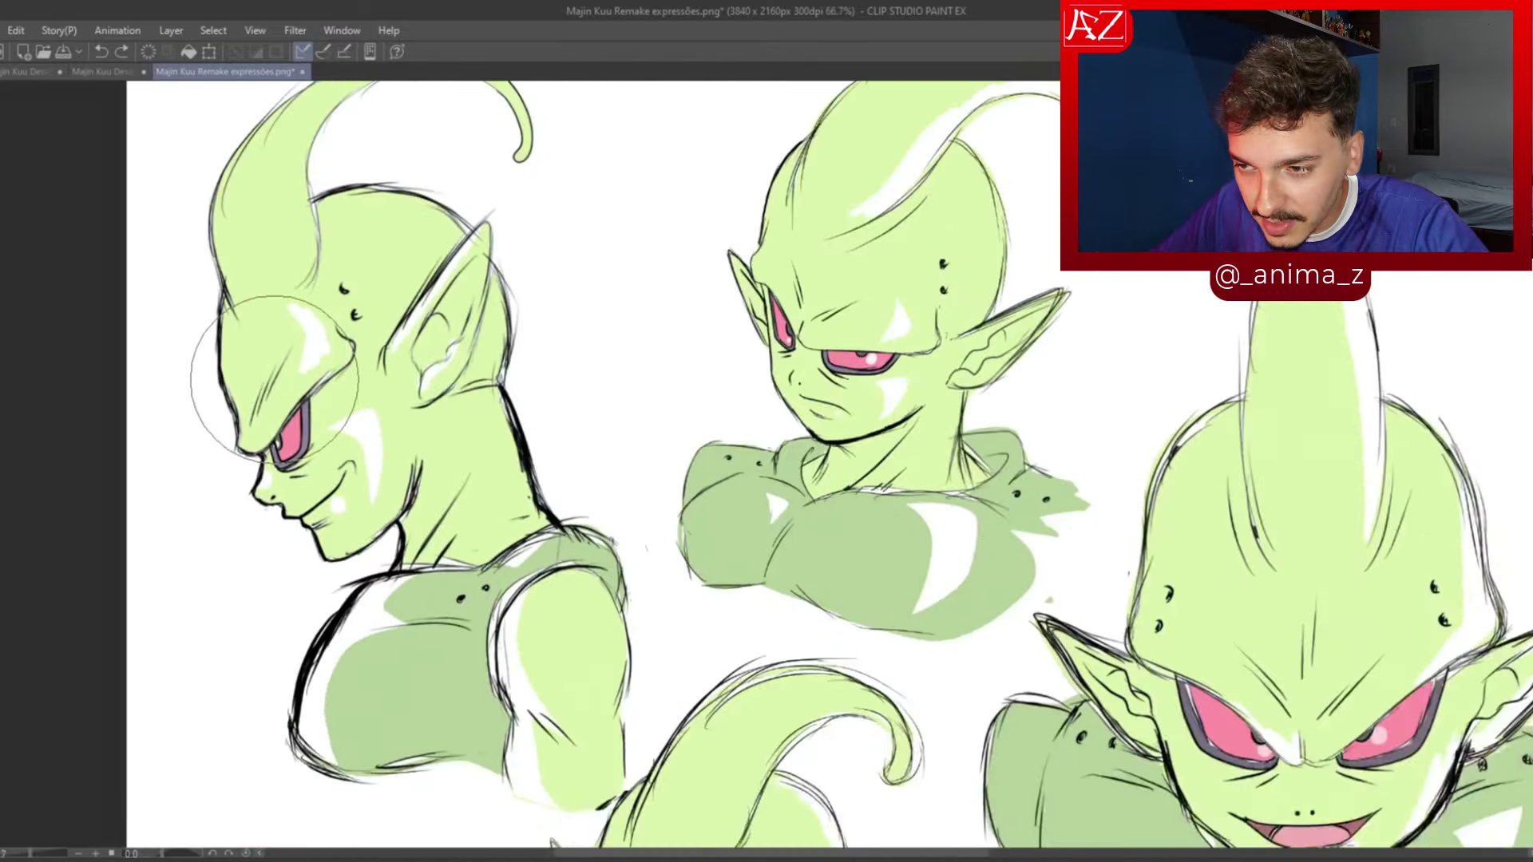
Examine the screaming open-mouthed head on the expression sheet up close
{"action": "scroll", "coordinate": [216, 352], "scroll_direction": "down", "scroll_amount": 1}
{"action": "scroll", "coordinate": [951, 307], "scroll_direction": "up", "scroll_amount": 5}
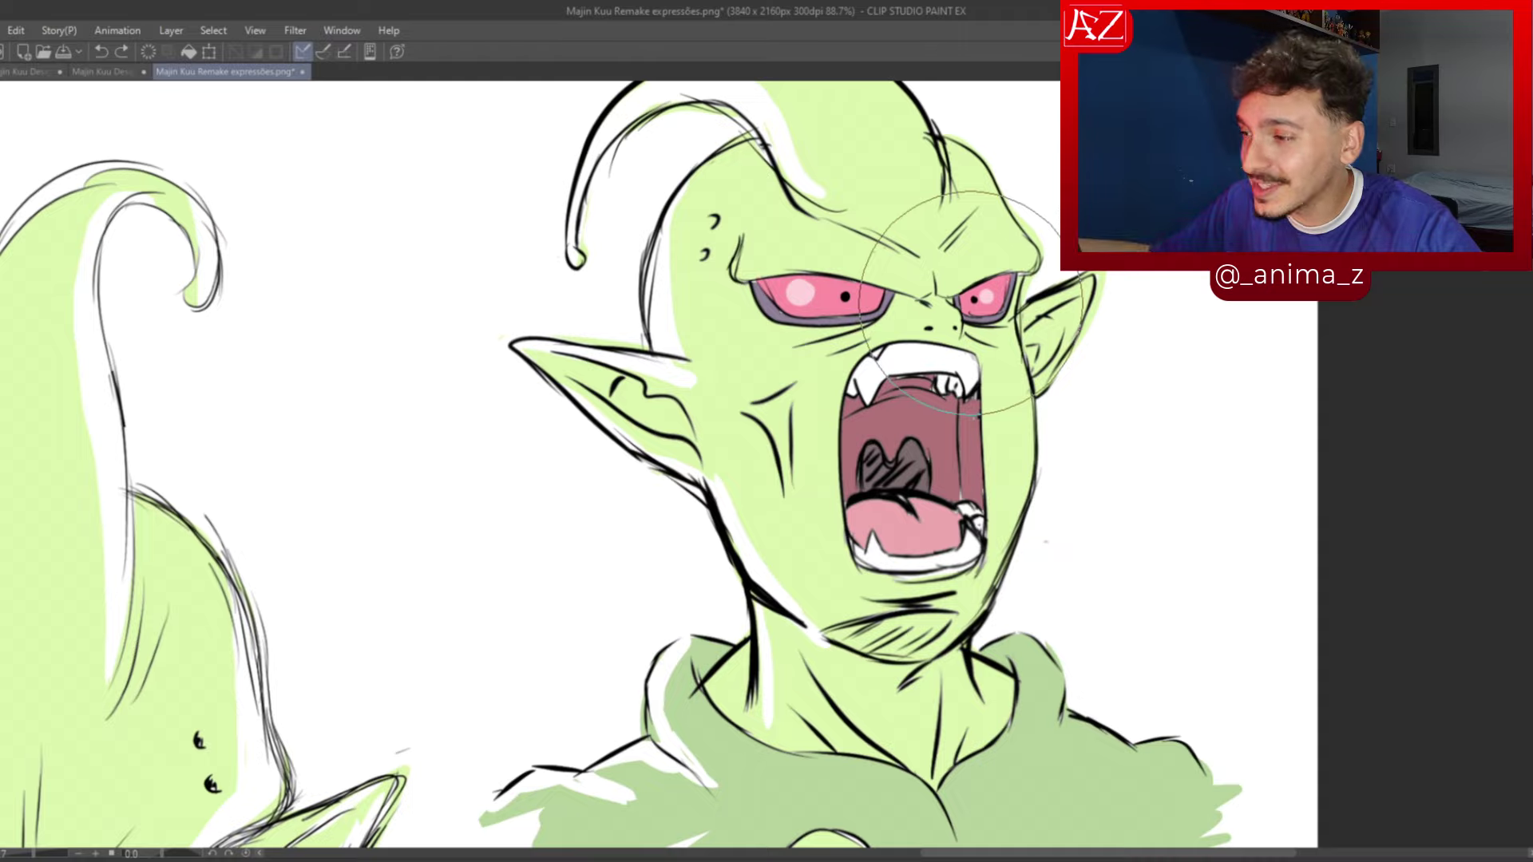
{"action": "scroll", "coordinate": [951, 303], "scroll_direction": "down", "scroll_amount": 1}
{"action": "scroll", "coordinate": [954, 283], "scroll_direction": "down", "scroll_amount": 3}
Examine the teeth-baring three-quarter head and the small stern frontal head along the sheet's lower edge
{"action": "scroll", "coordinate": [435, 499], "scroll_direction": "up", "scroll_amount": 2}
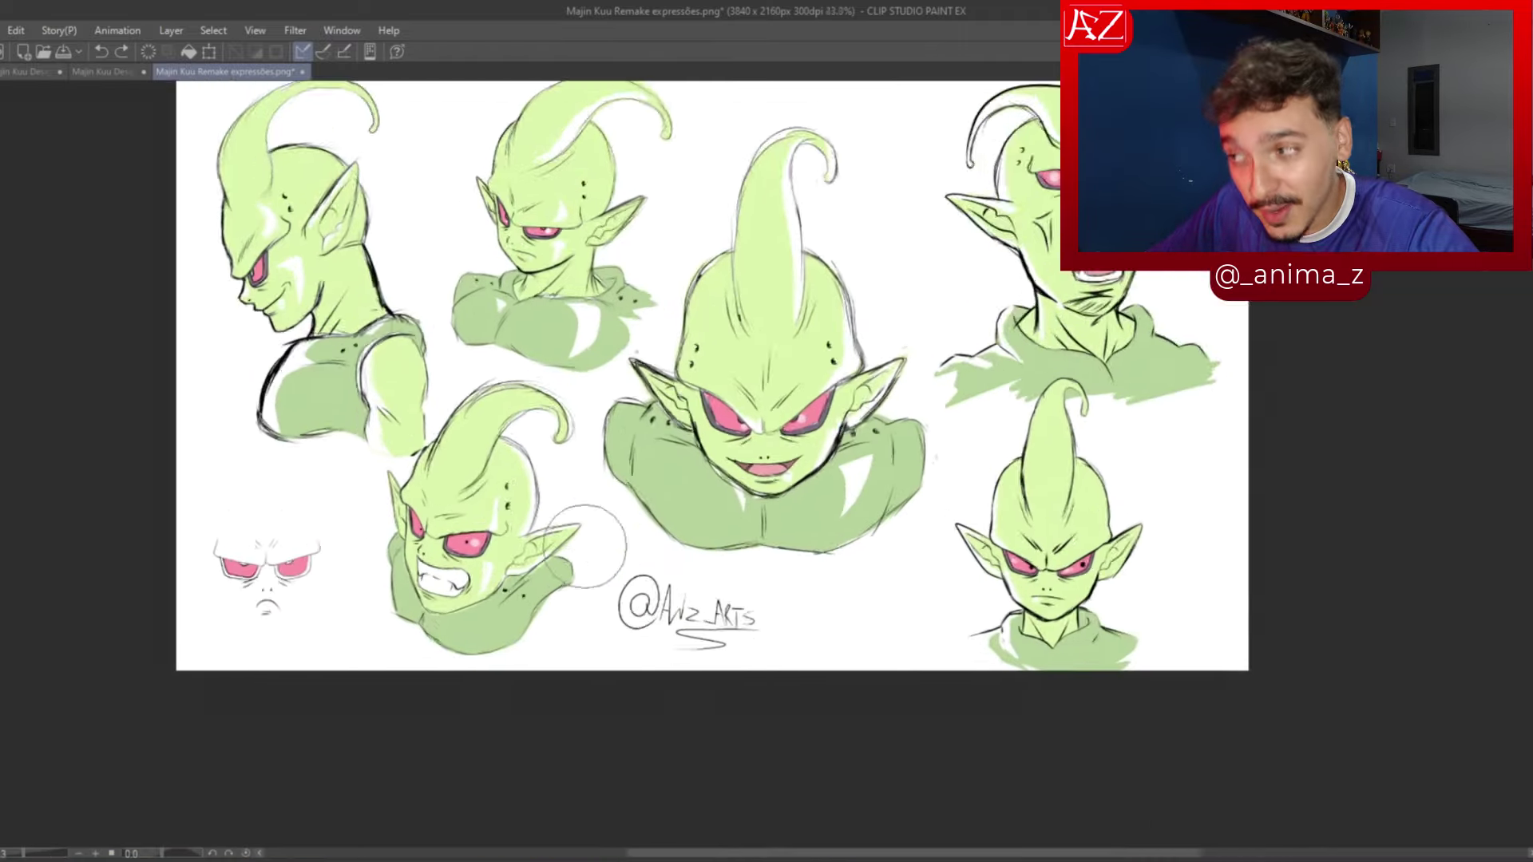
{"action": "scroll", "coordinate": [435, 508], "scroll_direction": "up", "scroll_amount": 1}
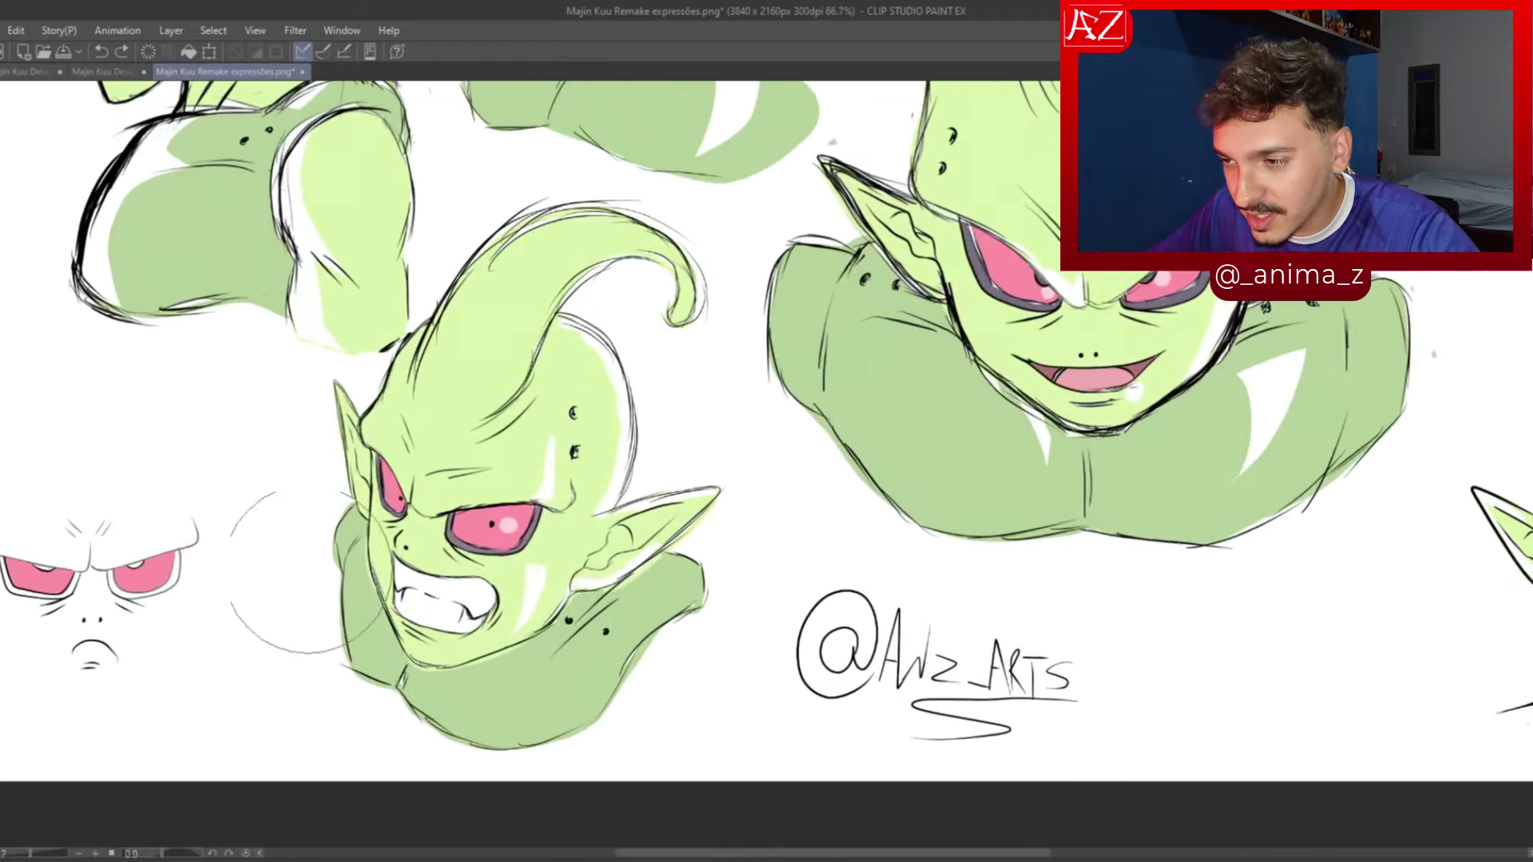
{"action": "scroll", "coordinate": [249, 417], "scroll_direction": "down", "scroll_amount": 1}
{"action": "scroll", "coordinate": [1334, 411], "scroll_direction": "down", "scroll_amount": 1}
{"action": "scroll", "coordinate": [1215, 445], "scroll_direction": "up", "scroll_amount": 3}
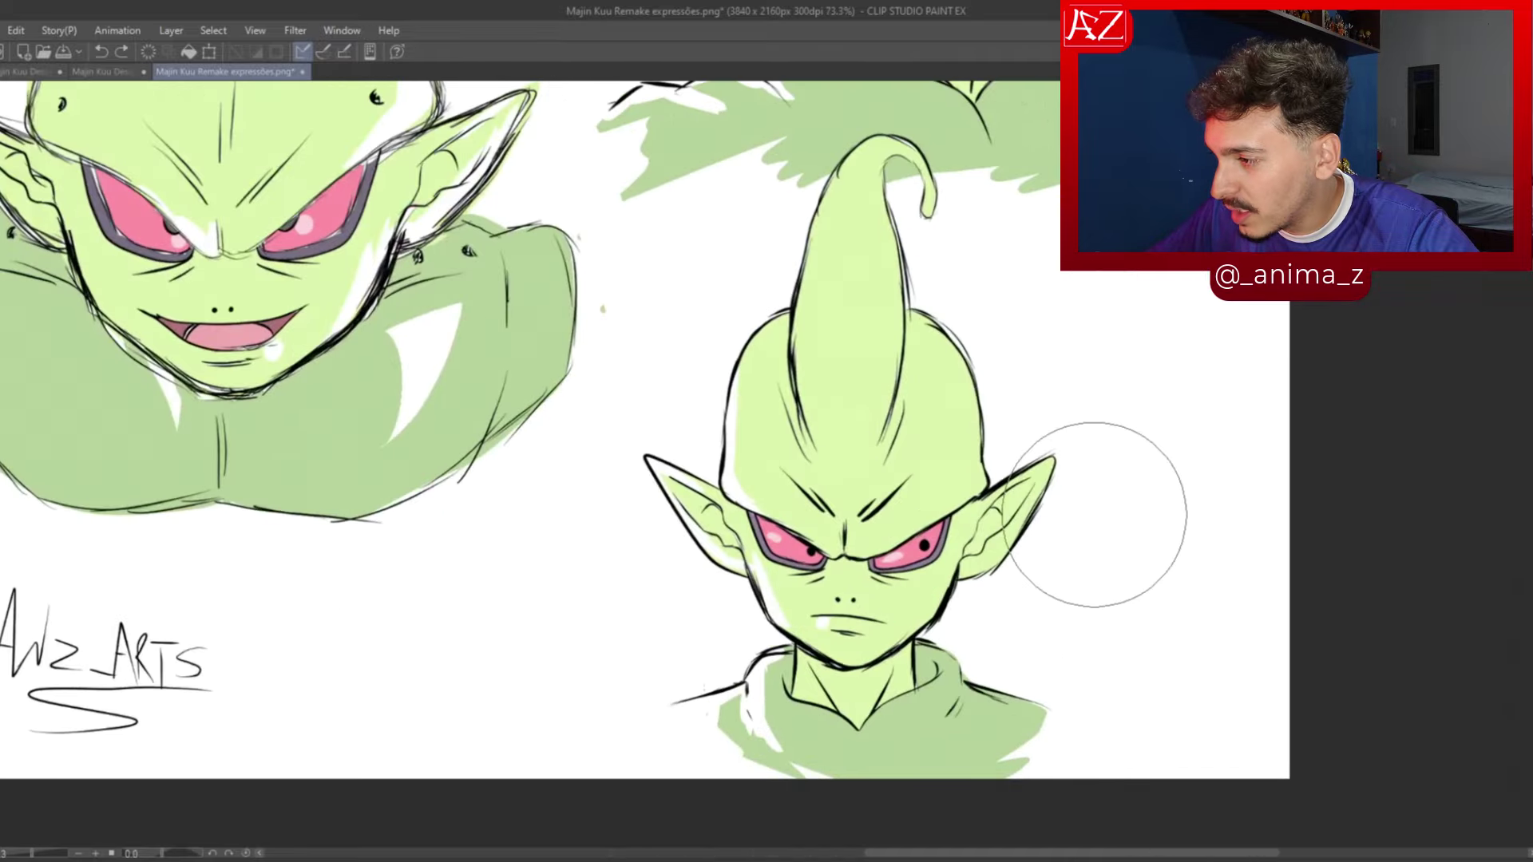
{"action": "scroll", "coordinate": [1267, 452], "scroll_direction": "down", "scroll_amount": 4}
Review all the facial expressions together on the complete expression sheet
{"action": "scroll", "coordinate": [1261, 453], "scroll_direction": "up", "scroll_amount": 1}
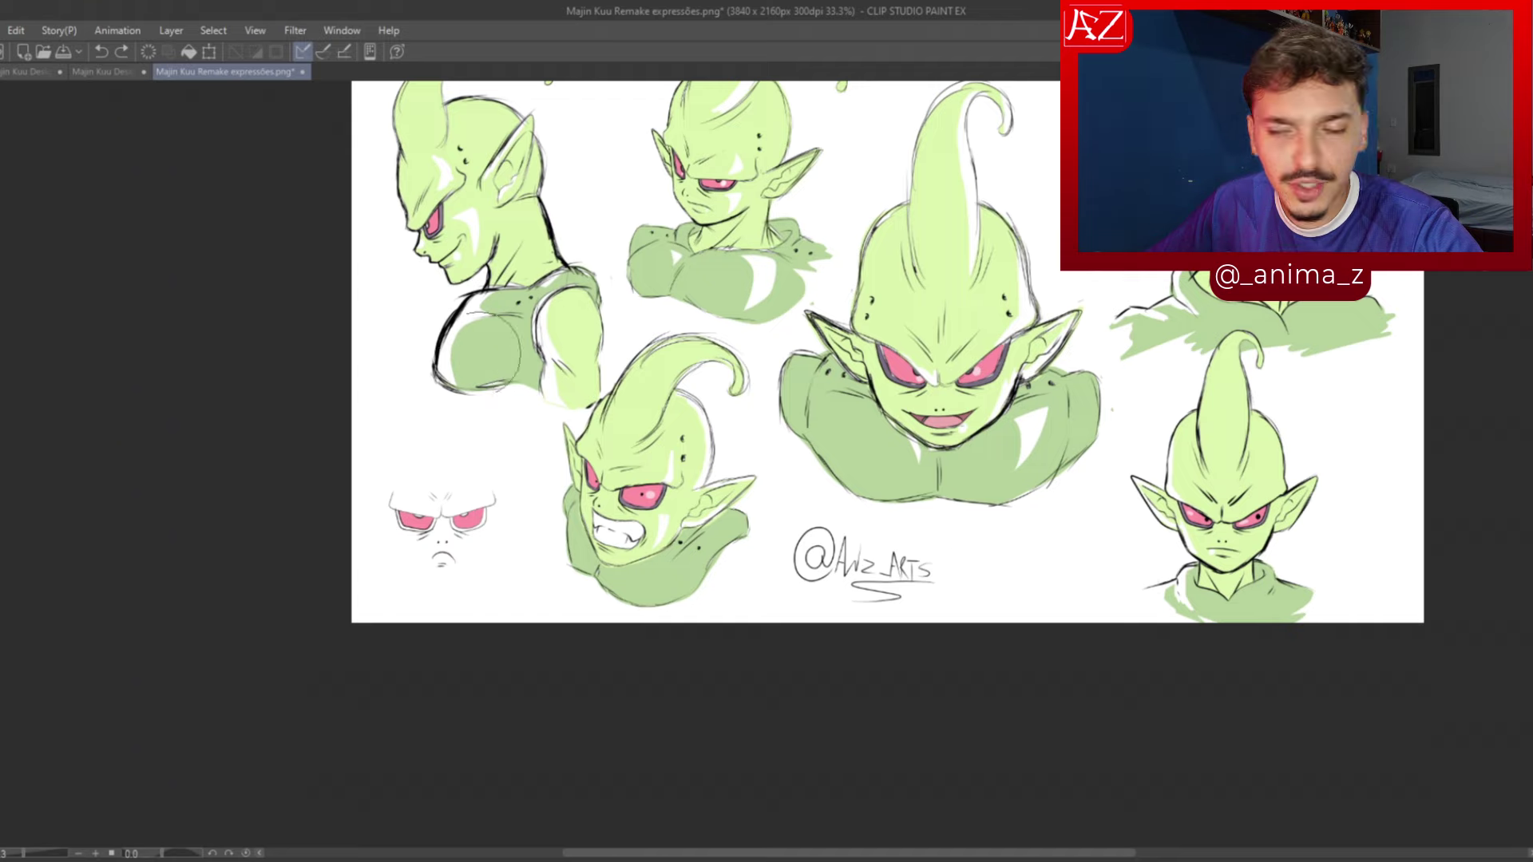
{"action": "scroll", "coordinate": [383, 391], "scroll_direction": "down", "scroll_amount": 2}
{"action": "scroll", "coordinate": [421, 390], "scroll_direction": "up", "scroll_amount": 2}
{"action": "scroll", "coordinate": [421, 391], "scroll_direction": "up", "scroll_amount": 1}
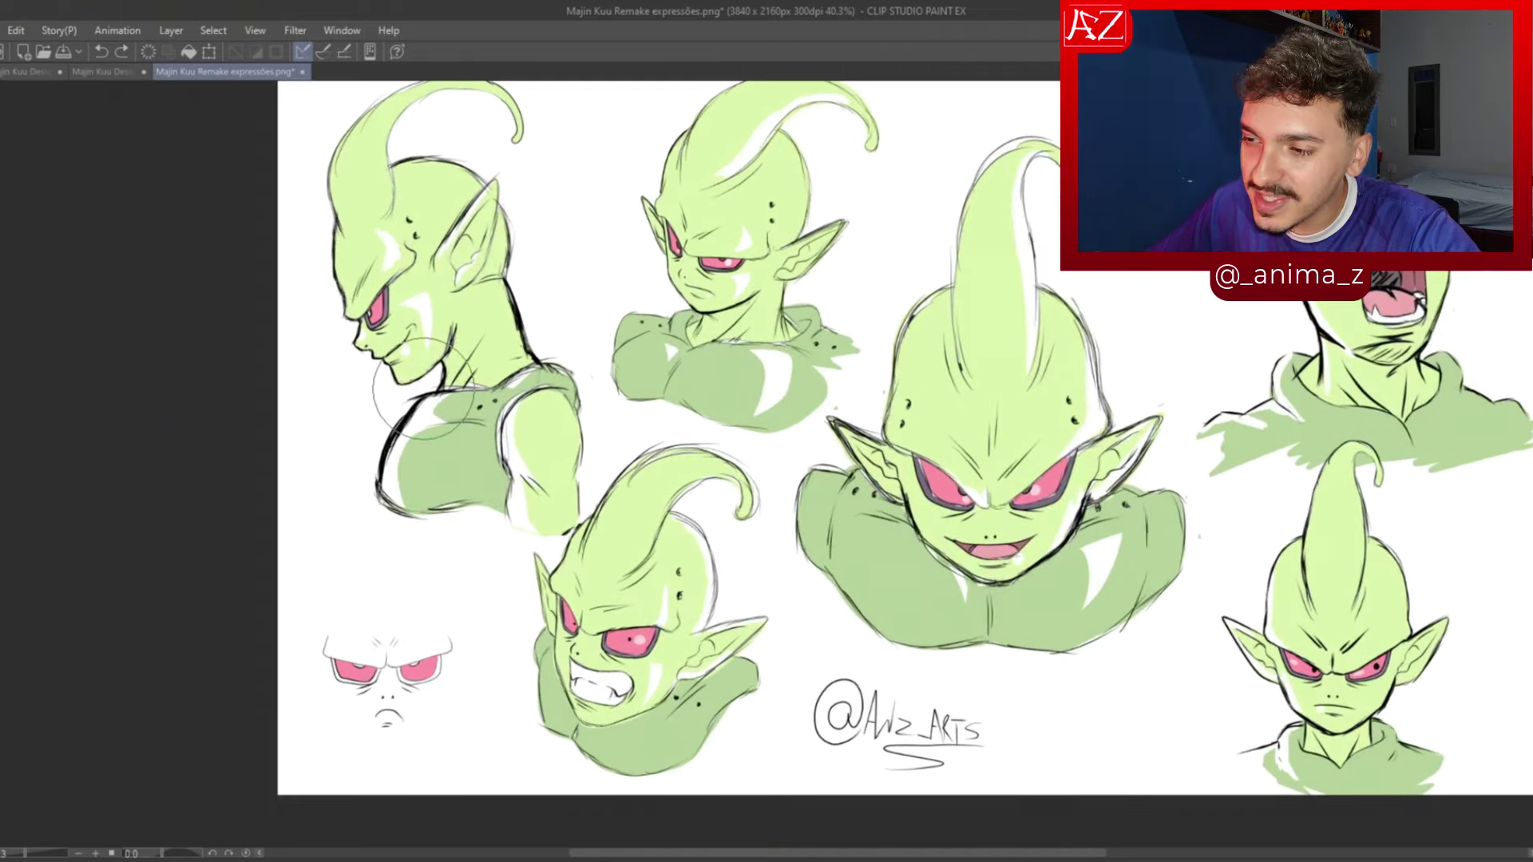
{"action": "scroll", "coordinate": [399, 383], "scroll_direction": "down", "scroll_amount": 1}
{"action": "scroll", "coordinate": [415, 384], "scroll_direction": "up", "scroll_amount": 2}
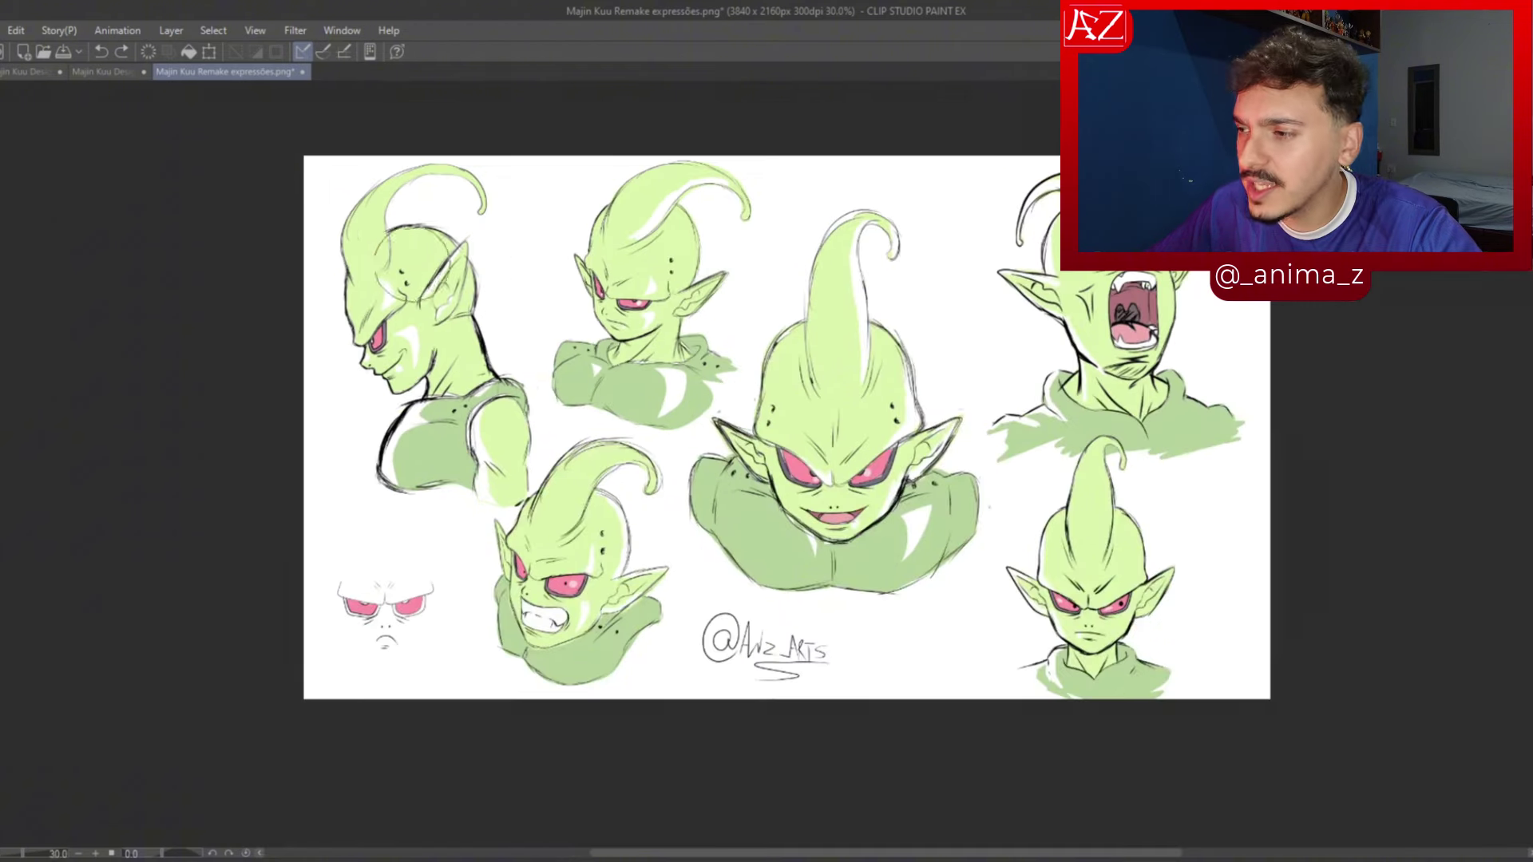
{"action": "scroll", "coordinate": [480, 256], "scroll_direction": "down", "scroll_amount": 1}
{"action": "scroll", "coordinate": [403, 266], "scroll_direction": "up", "scroll_amount": 1}
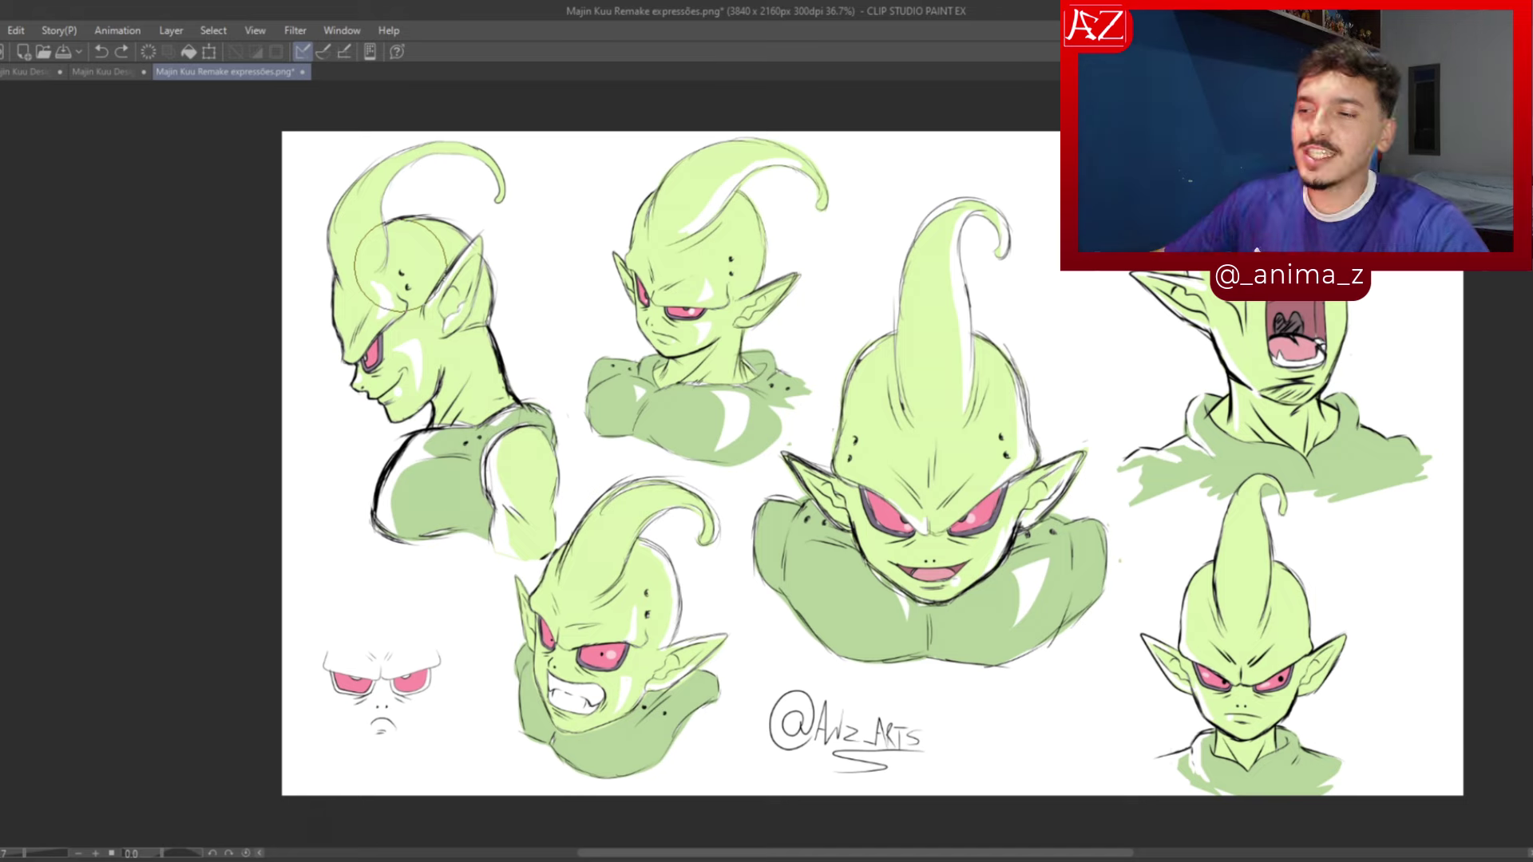
Switch to the Majin Kuu Design.jpeg document and re-examine the original character's head, torso and belt
{"action": "left_click", "coordinate": [102, 71]}
{"action": "scroll", "coordinate": [560, 183], "scroll_direction": "down", "scroll_amount": 3}
{"action": "scroll", "coordinate": [531, 206], "scroll_direction": "up", "scroll_amount": 2}
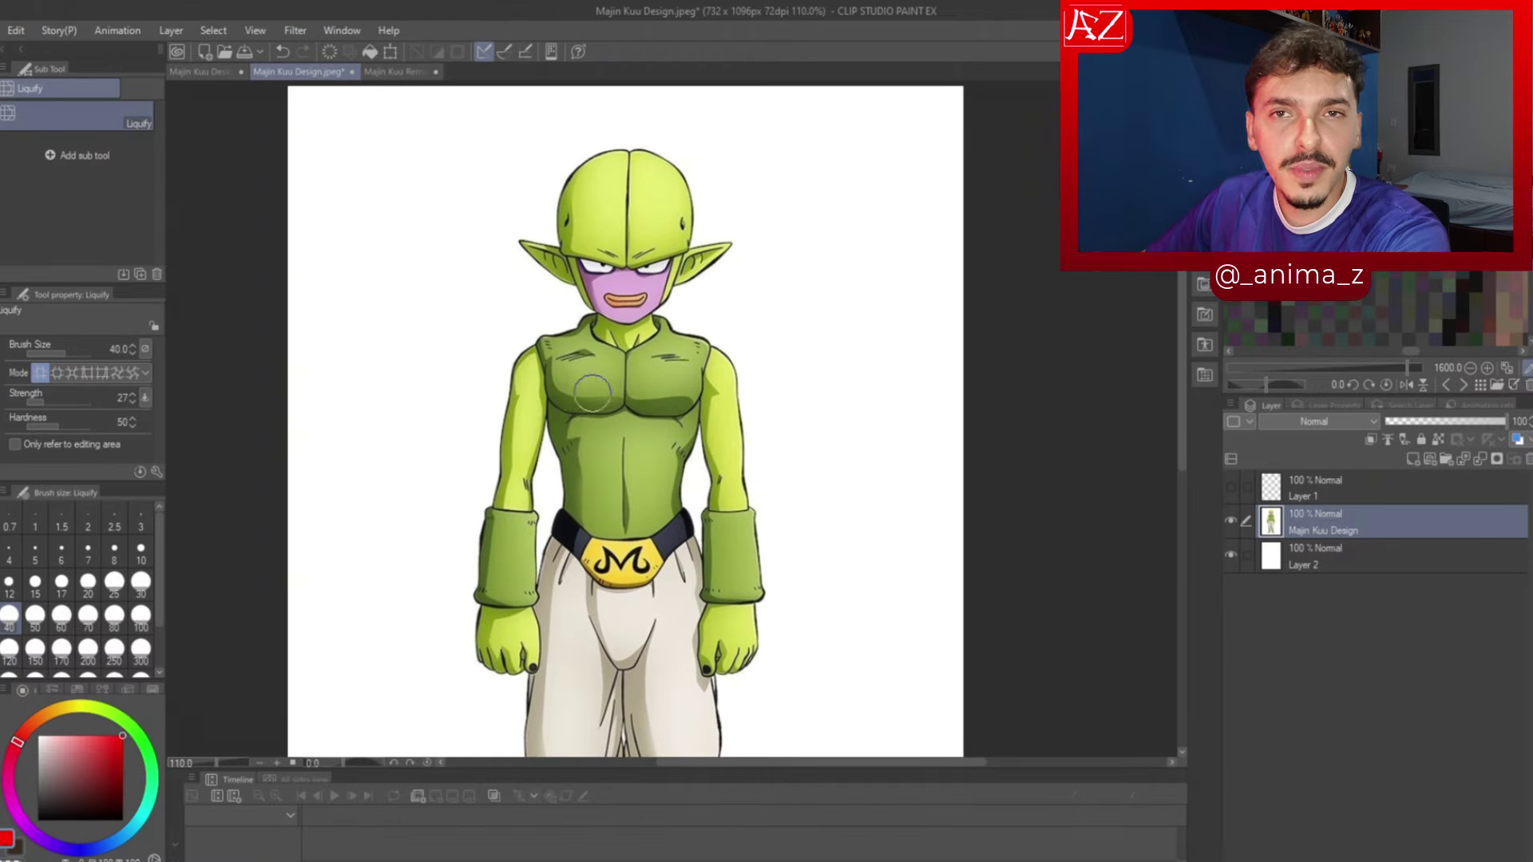
{"action": "scroll", "coordinate": [592, 392], "scroll_direction": "up", "scroll_amount": 2}
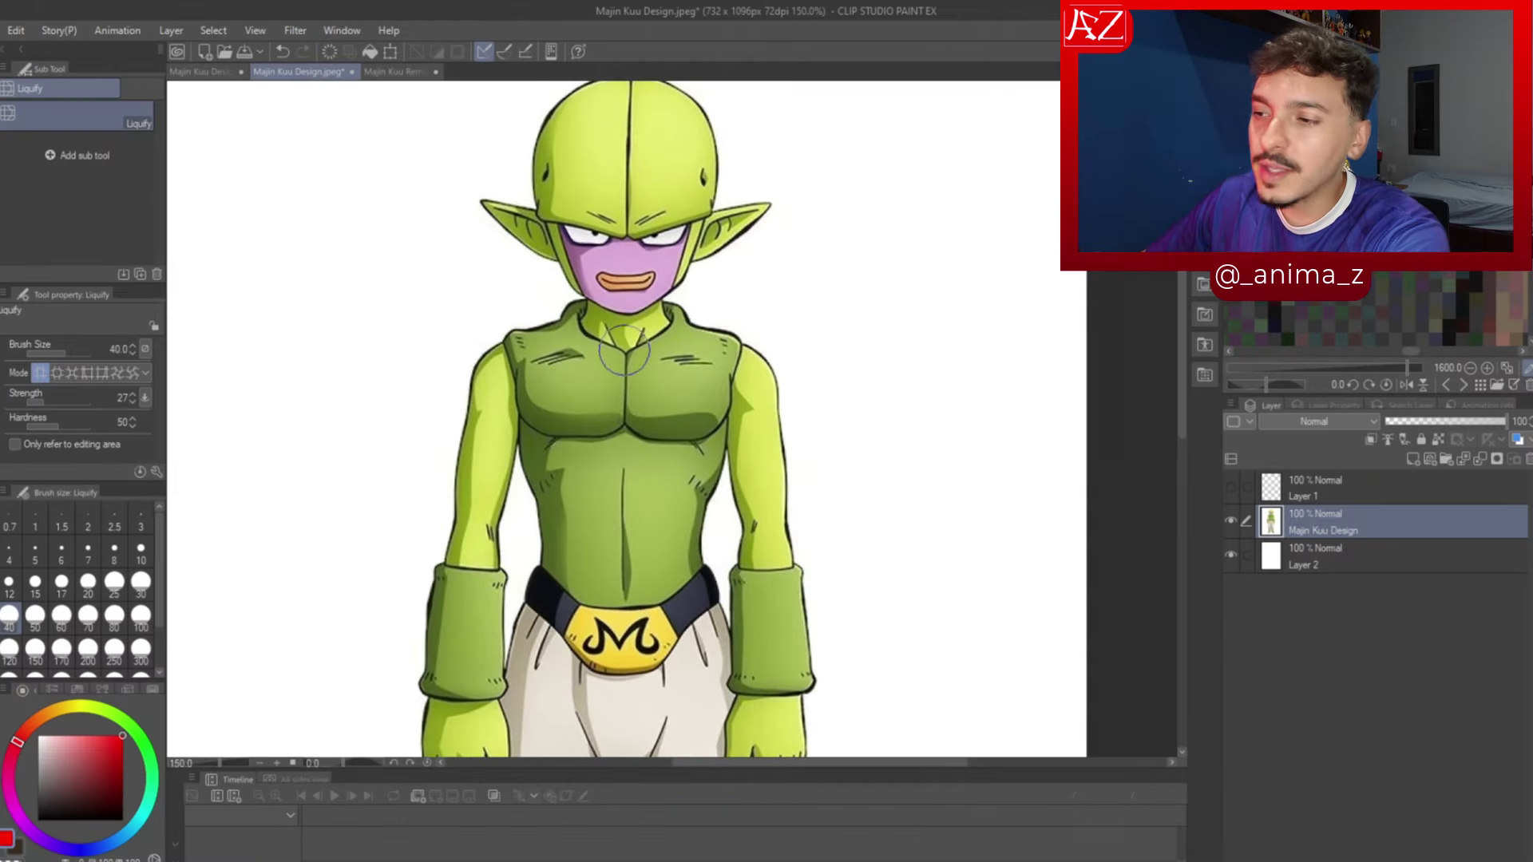
{"action": "scroll", "coordinate": [592, 320], "scroll_direction": "down", "scroll_amount": 4}
{"action": "scroll", "coordinate": [592, 255], "scroll_direction": "up", "scroll_amount": 2}
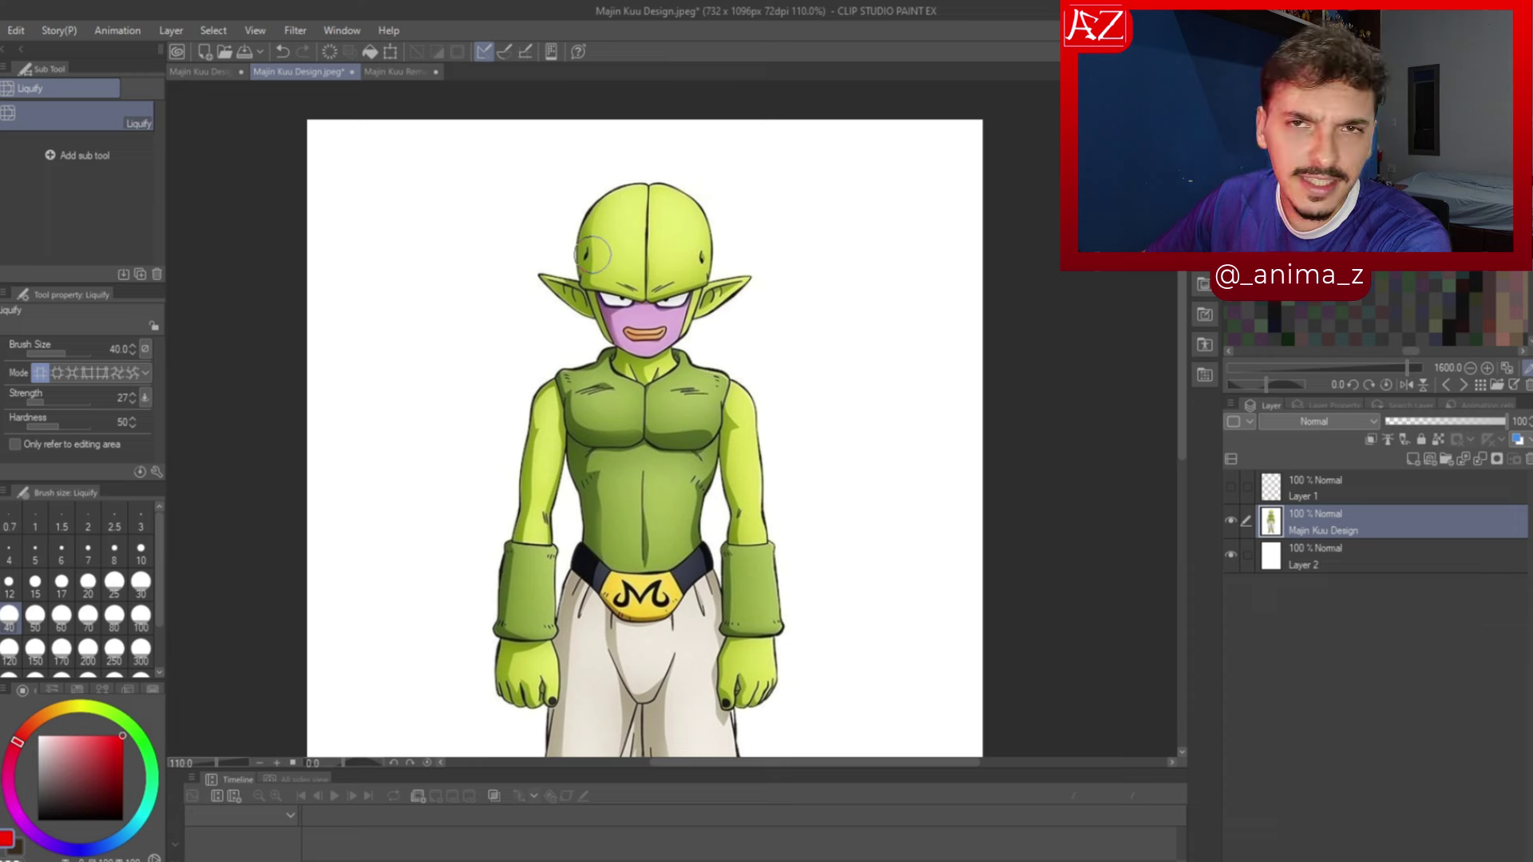
{"action": "scroll", "coordinate": [592, 255], "scroll_direction": "up", "scroll_amount": 2}
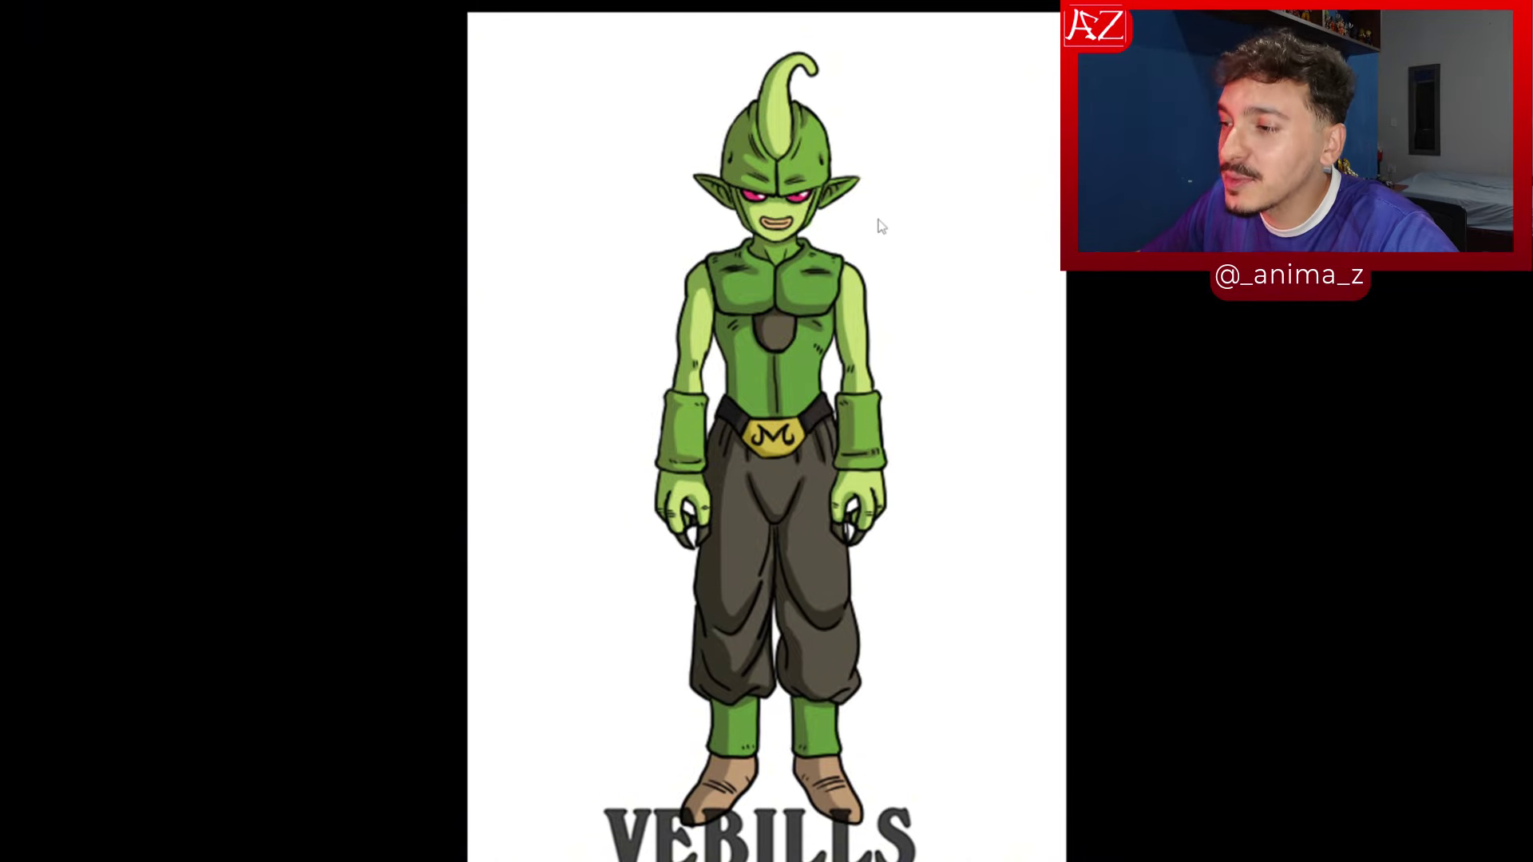
Examine the vebills.png redesign in the image viewer, comparing the full figure with its helmet-like head and antenna
{"action": "scroll", "coordinate": [881, 226], "scroll_direction": "up", "scroll_amount": 3}
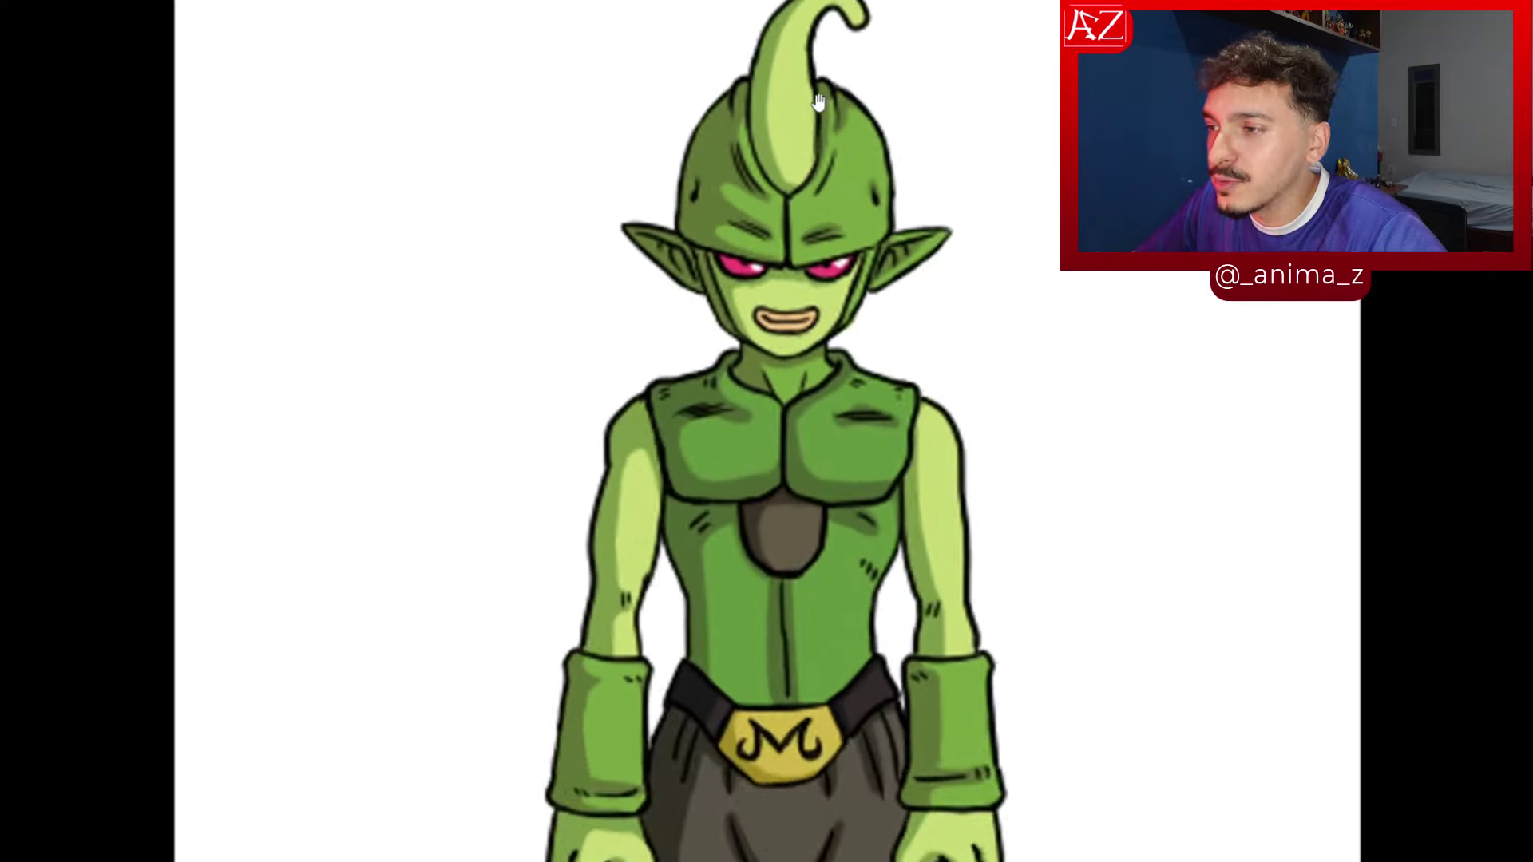
{"action": "scroll", "coordinate": [819, 100], "scroll_direction": "down", "scroll_amount": 2}
{"action": "scroll", "coordinate": [819, 99], "scroll_direction": "down", "scroll_amount": 2}
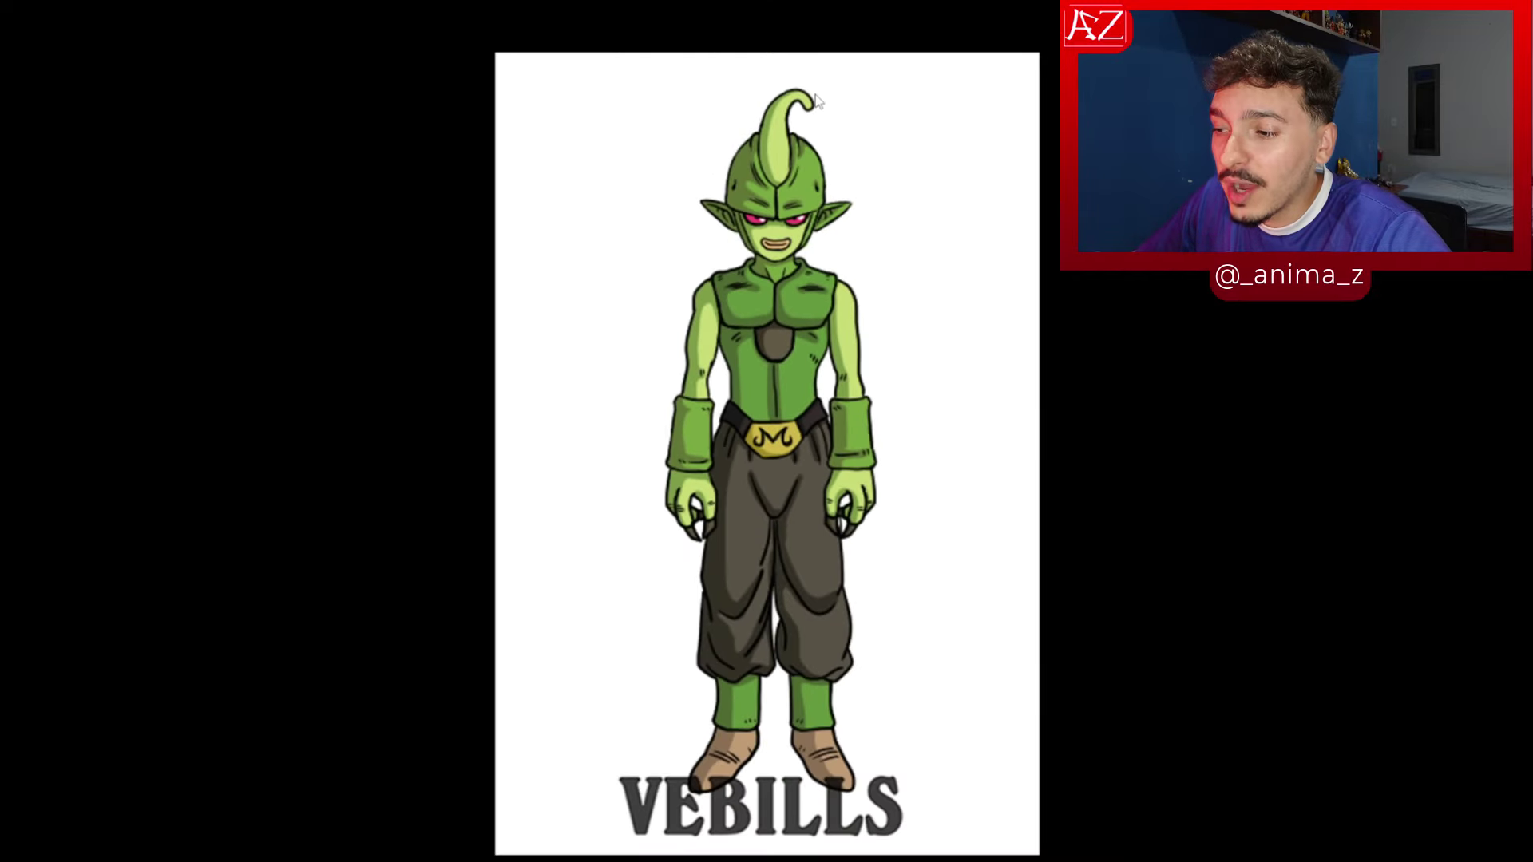
{"action": "scroll", "coordinate": [758, 137], "scroll_direction": "up", "scroll_amount": 4}
{"action": "scroll", "coordinate": [759, 137], "scroll_direction": "up", "scroll_amount": 2}
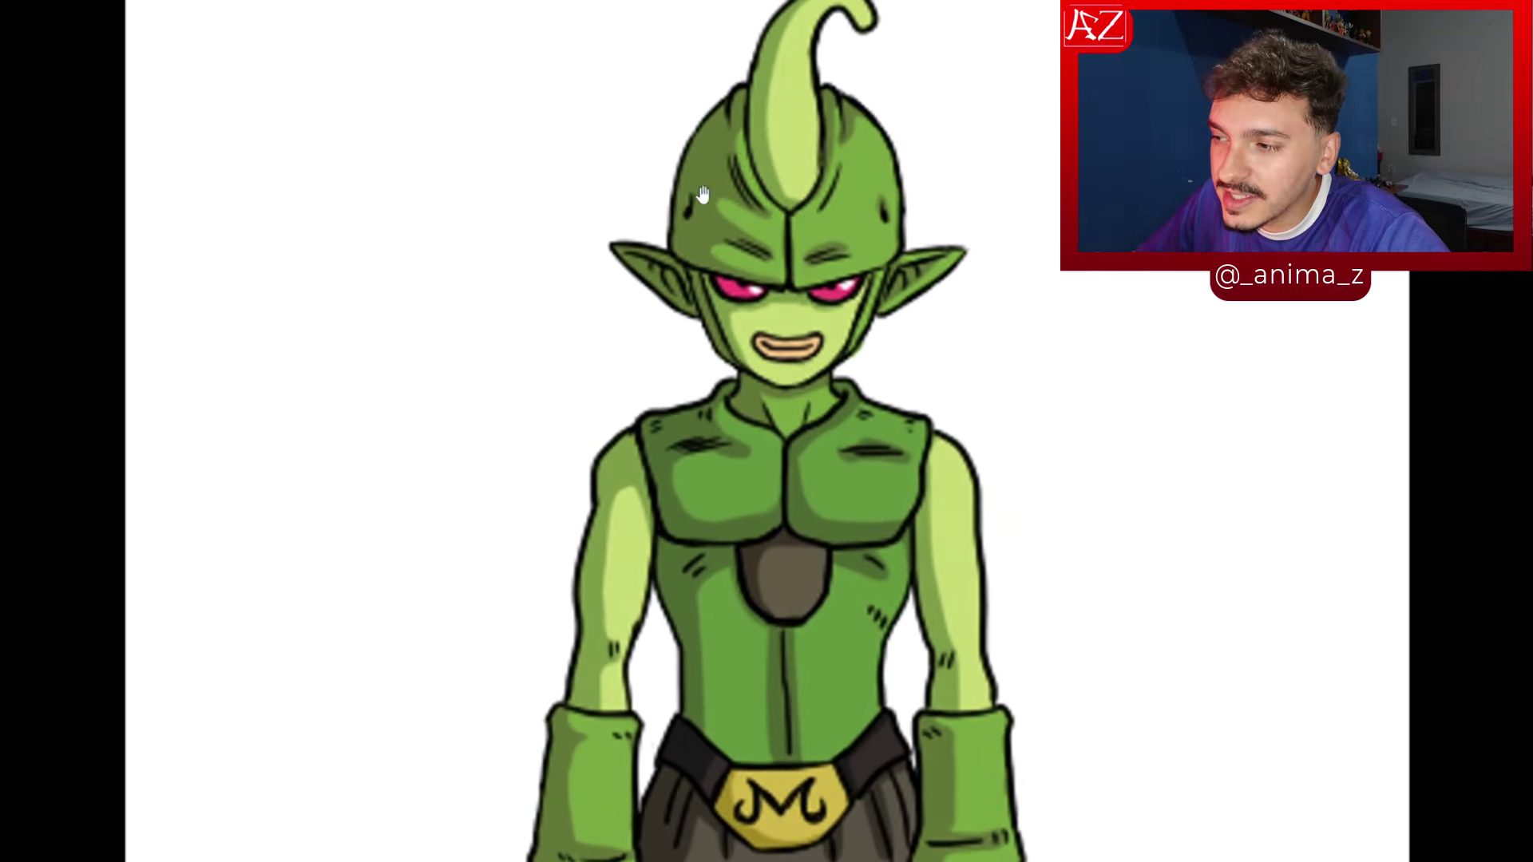
{"action": "scroll", "coordinate": [680, 190], "scroll_direction": "down", "scroll_amount": 3}
{"action": "scroll", "coordinate": [773, 156], "scroll_direction": "up", "scroll_amount": 4}
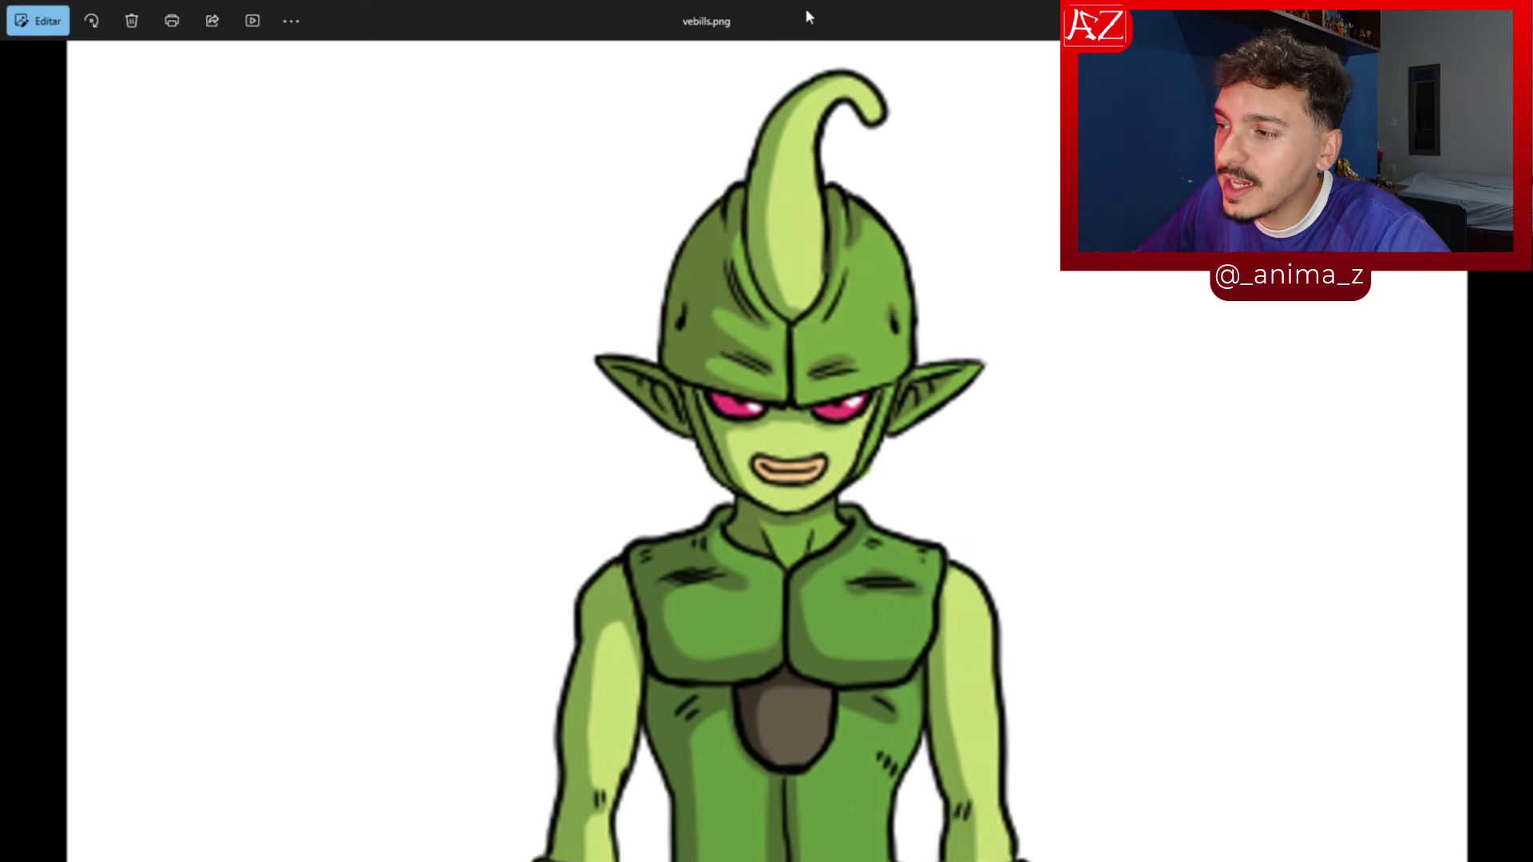
Examine the vebills.png figure's antenna, clawed hands and dark trousers up close and against the full figure
{"action": "scroll", "coordinate": [732, 138], "scroll_direction": "down", "scroll_amount": 4}
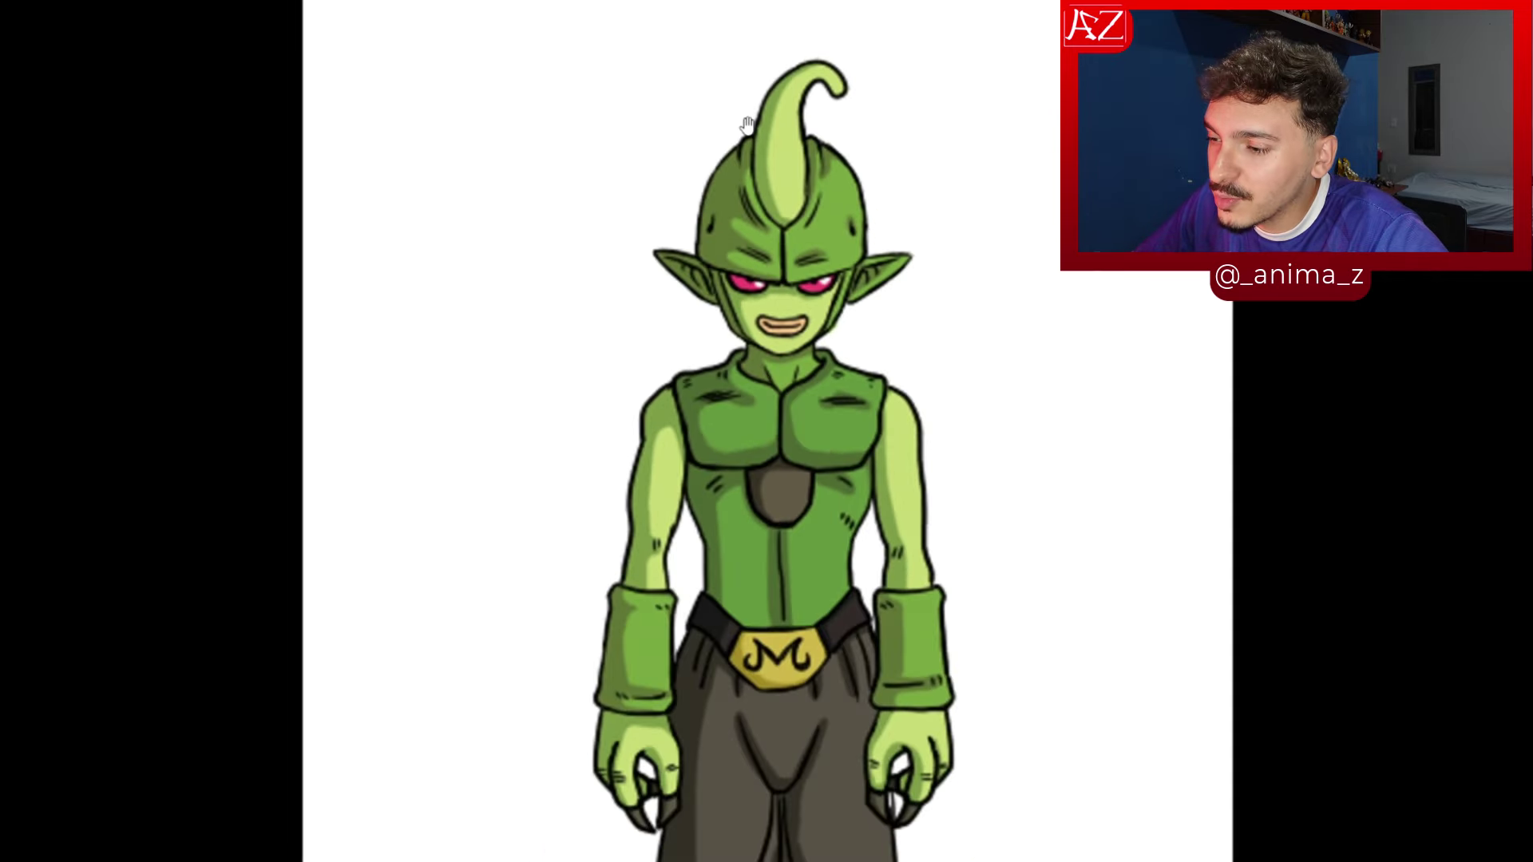
{"action": "scroll", "coordinate": [746, 434], "scroll_direction": "up", "scroll_amount": 2}
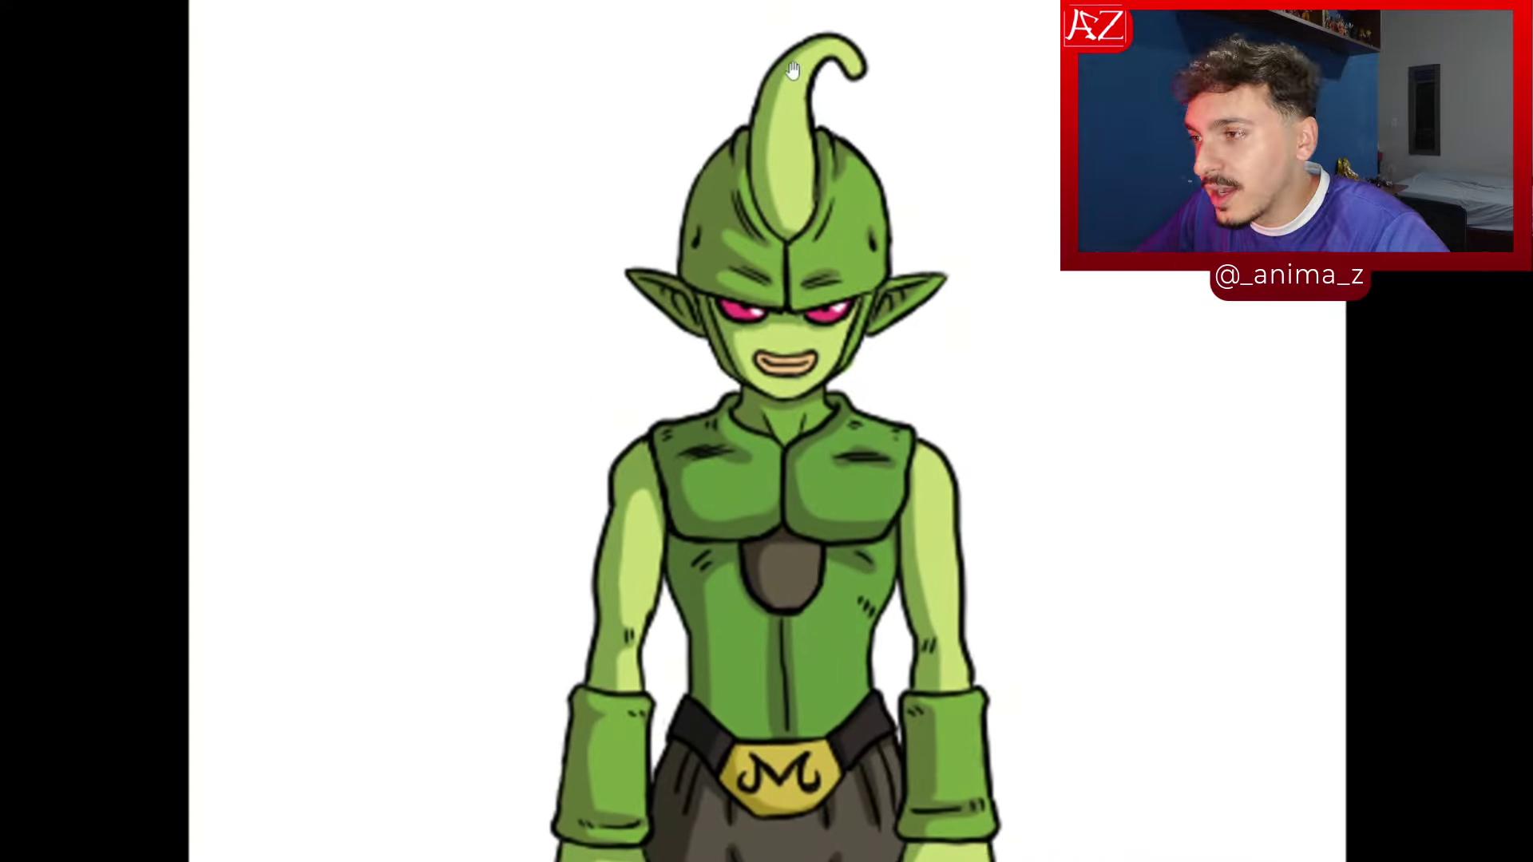
{"action": "scroll", "coordinate": [666, 368], "scroll_direction": "down", "scroll_amount": 2}
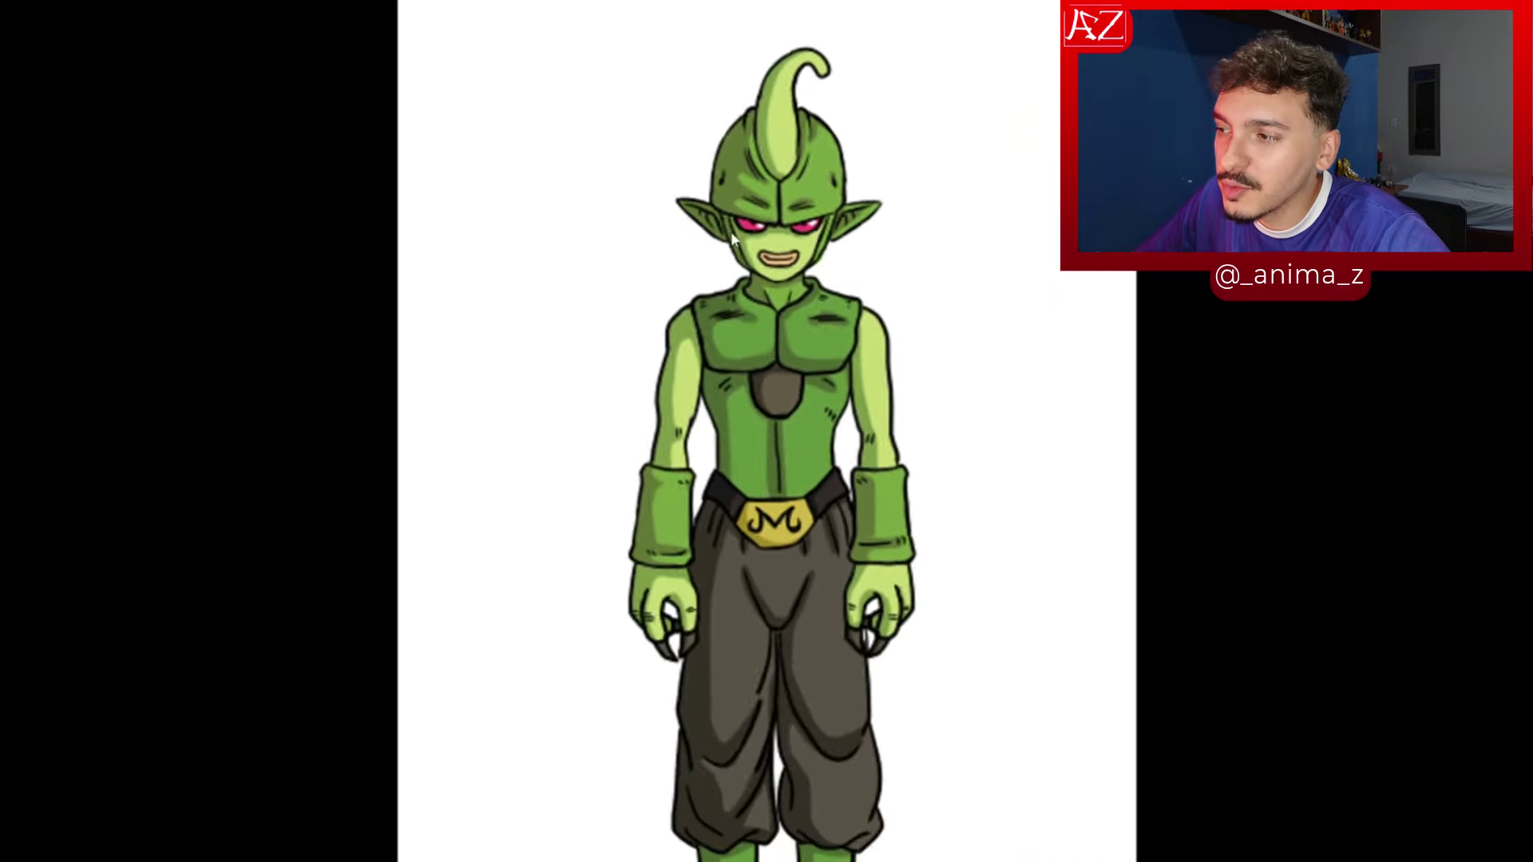
{"action": "scroll", "coordinate": [636, 572], "scroll_direction": "up", "scroll_amount": 3}
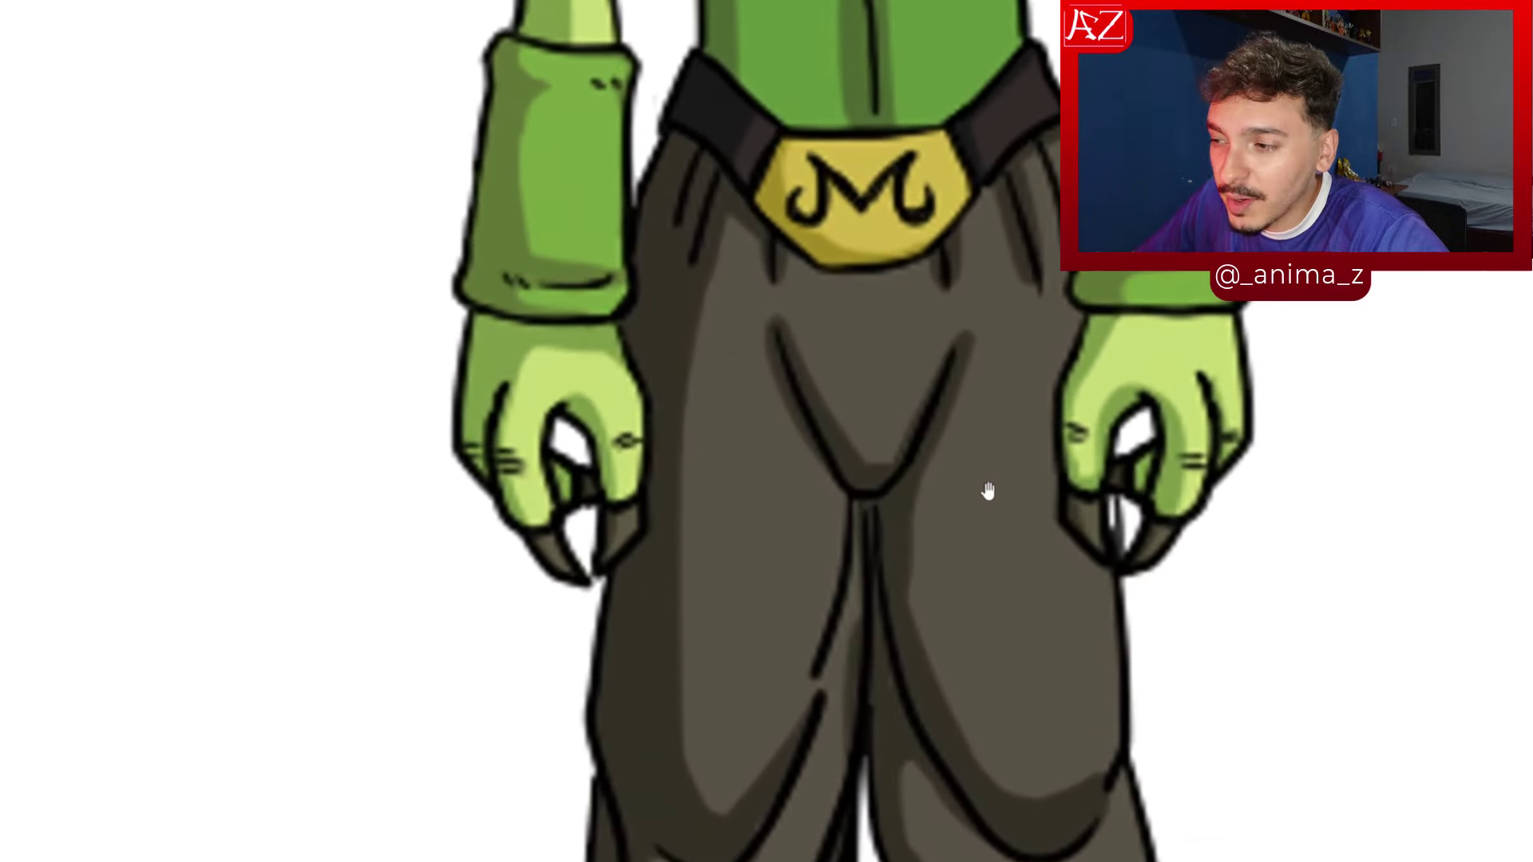
{"action": "scroll", "coordinate": [988, 491], "scroll_direction": "down", "scroll_amount": 4}
{"action": "scroll", "coordinate": [781, 384], "scroll_direction": "up", "scroll_amount": 1}
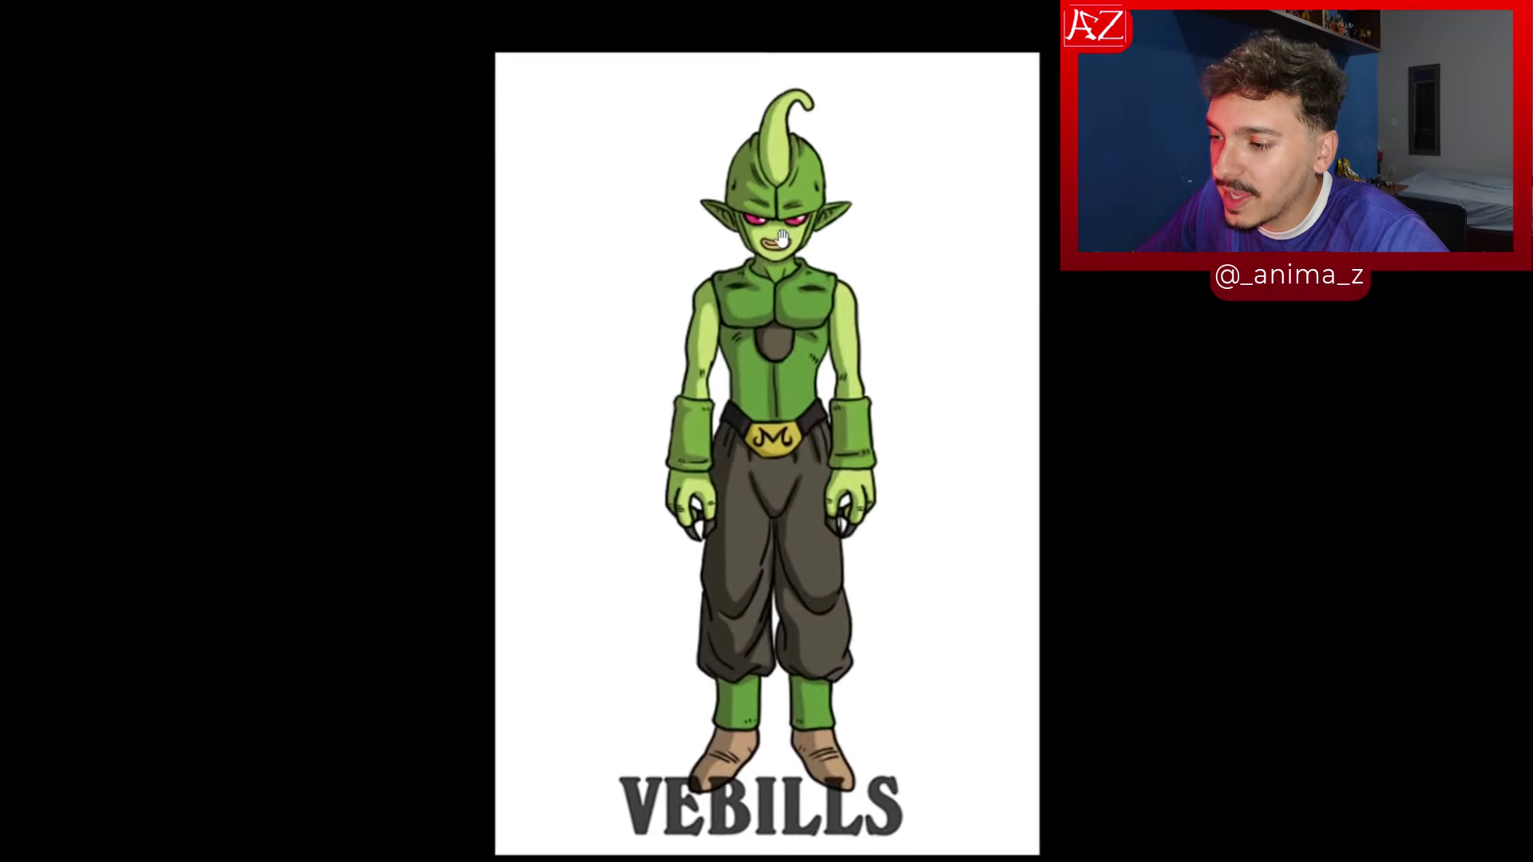
Examine the dark plate below the chest of the vebills.png figure and compare it with the green creature reference
{"action": "scroll", "coordinate": [781, 239], "scroll_direction": "up", "scroll_amount": 3}
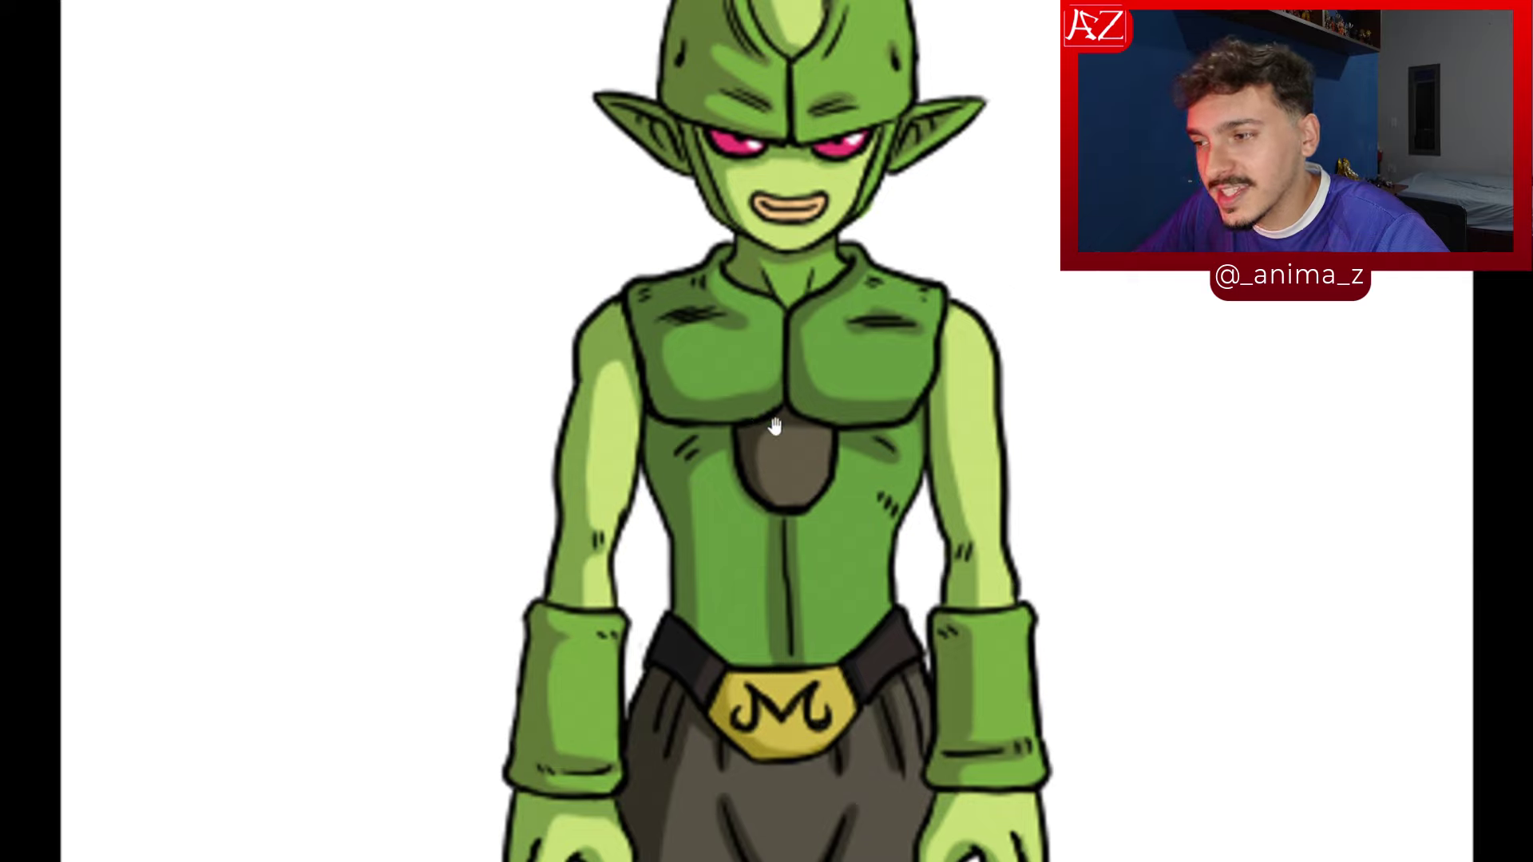
{"action": "scroll", "coordinate": [775, 426], "scroll_direction": "down", "scroll_amount": 2}
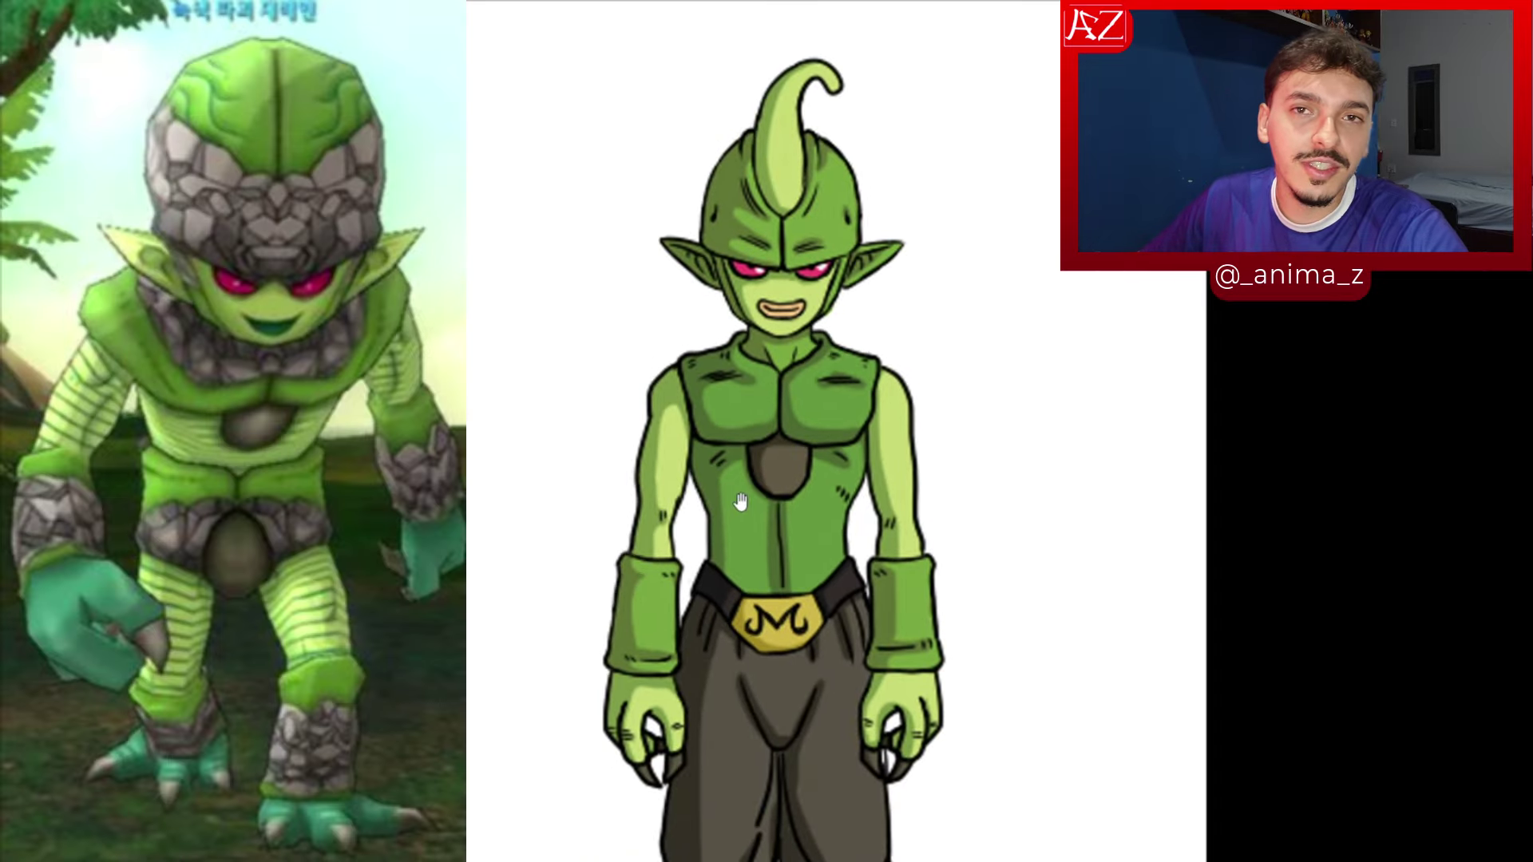
{"action": "scroll", "coordinate": [741, 502], "scroll_direction": "up", "scroll_amount": 4}
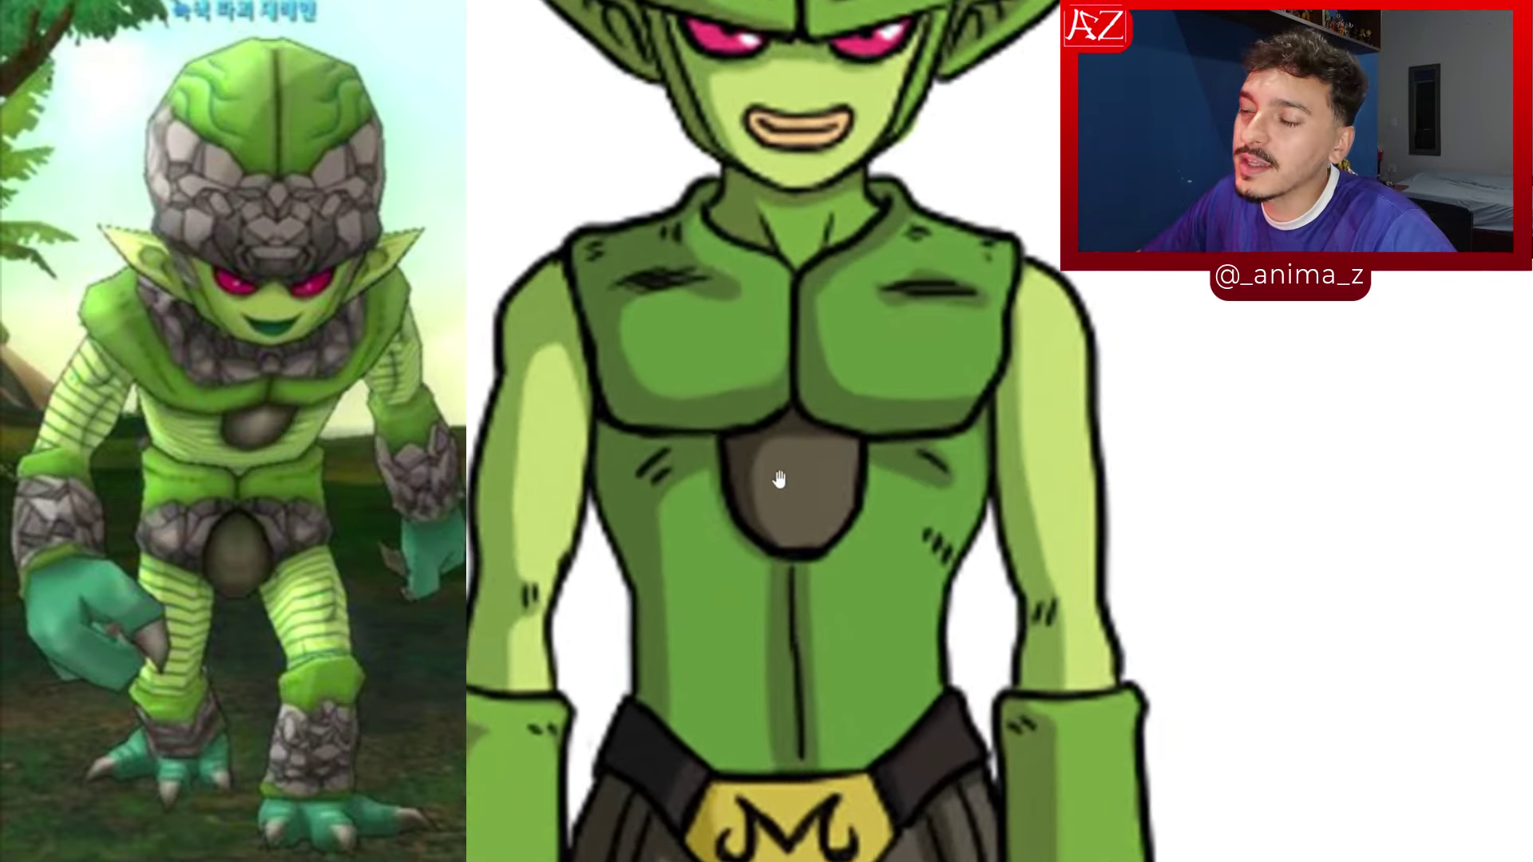
{"action": "scroll", "coordinate": [683, 524], "scroll_direction": "down", "scroll_amount": 4}
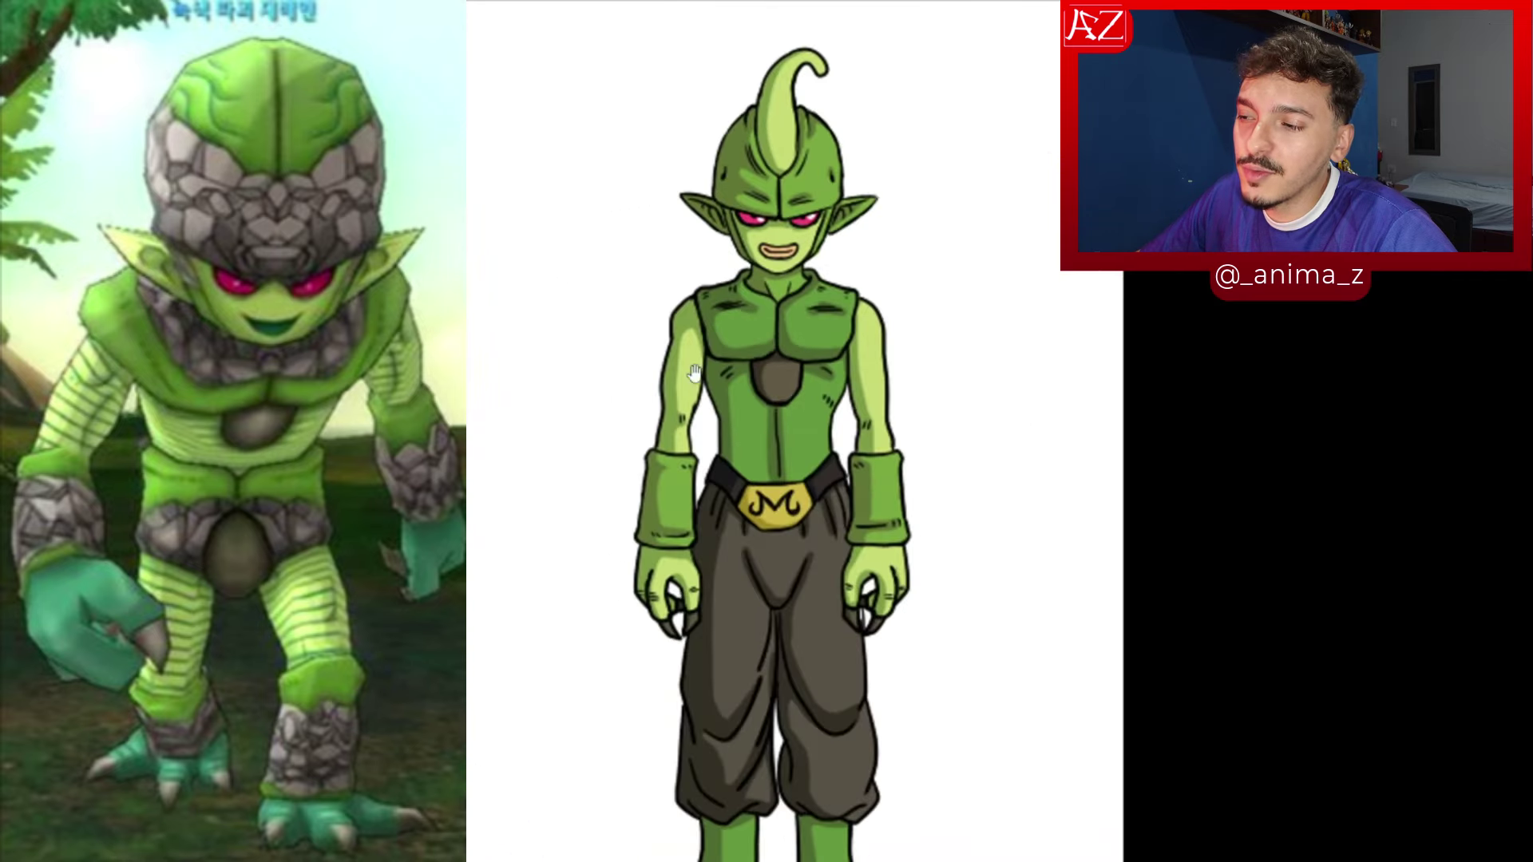
{"action": "scroll", "coordinate": [770, 152], "scroll_direction": "down", "scroll_amount": 1}
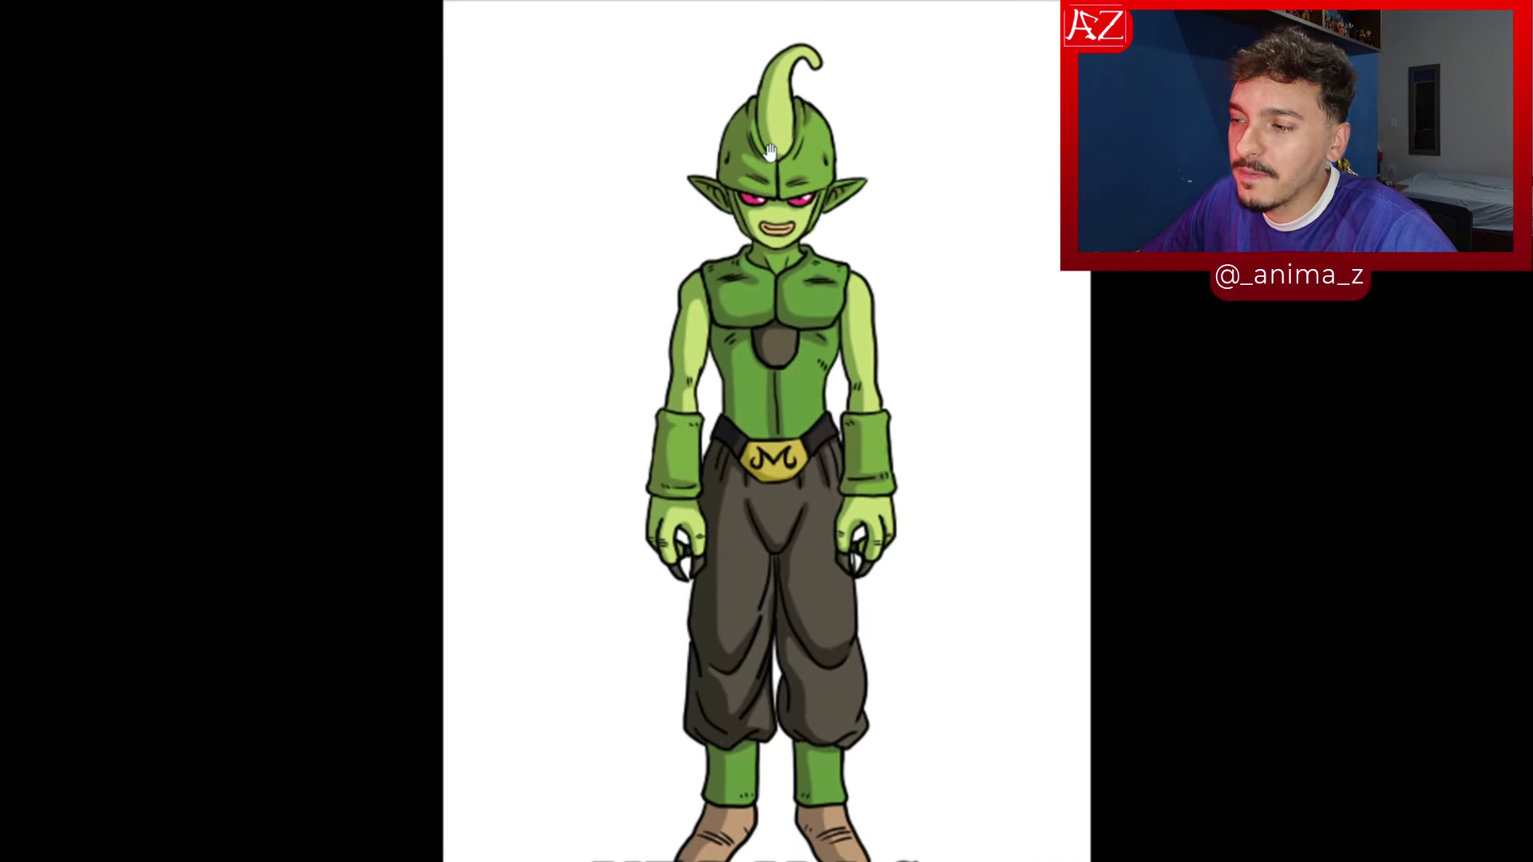
Examine the vebills.png figure's antenna, pink eyes and face up close, finishing with the full figure
{"action": "scroll", "coordinate": [776, 116], "scroll_direction": "up", "scroll_amount": 2}
{"action": "scroll", "coordinate": [783, 120], "scroll_direction": "down", "scroll_amount": 2}
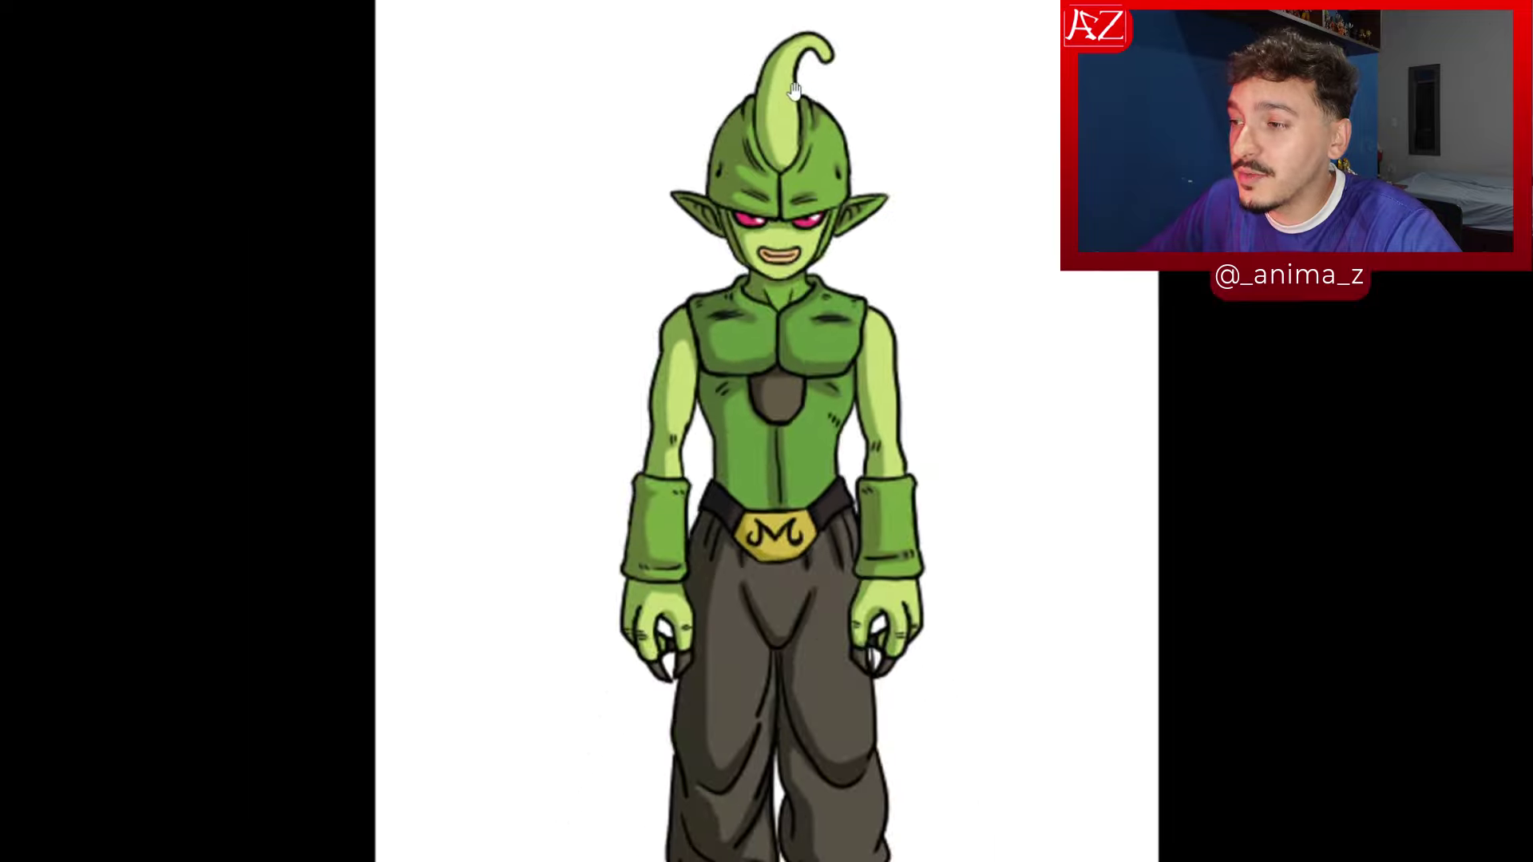
{"action": "scroll", "coordinate": [791, 124], "scroll_direction": "up", "scroll_amount": 3}
{"action": "scroll", "coordinate": [796, 126], "scroll_direction": "up", "scroll_amount": 2}
{"action": "scroll", "coordinate": [789, 130], "scroll_direction": "down", "scroll_amount": 5}
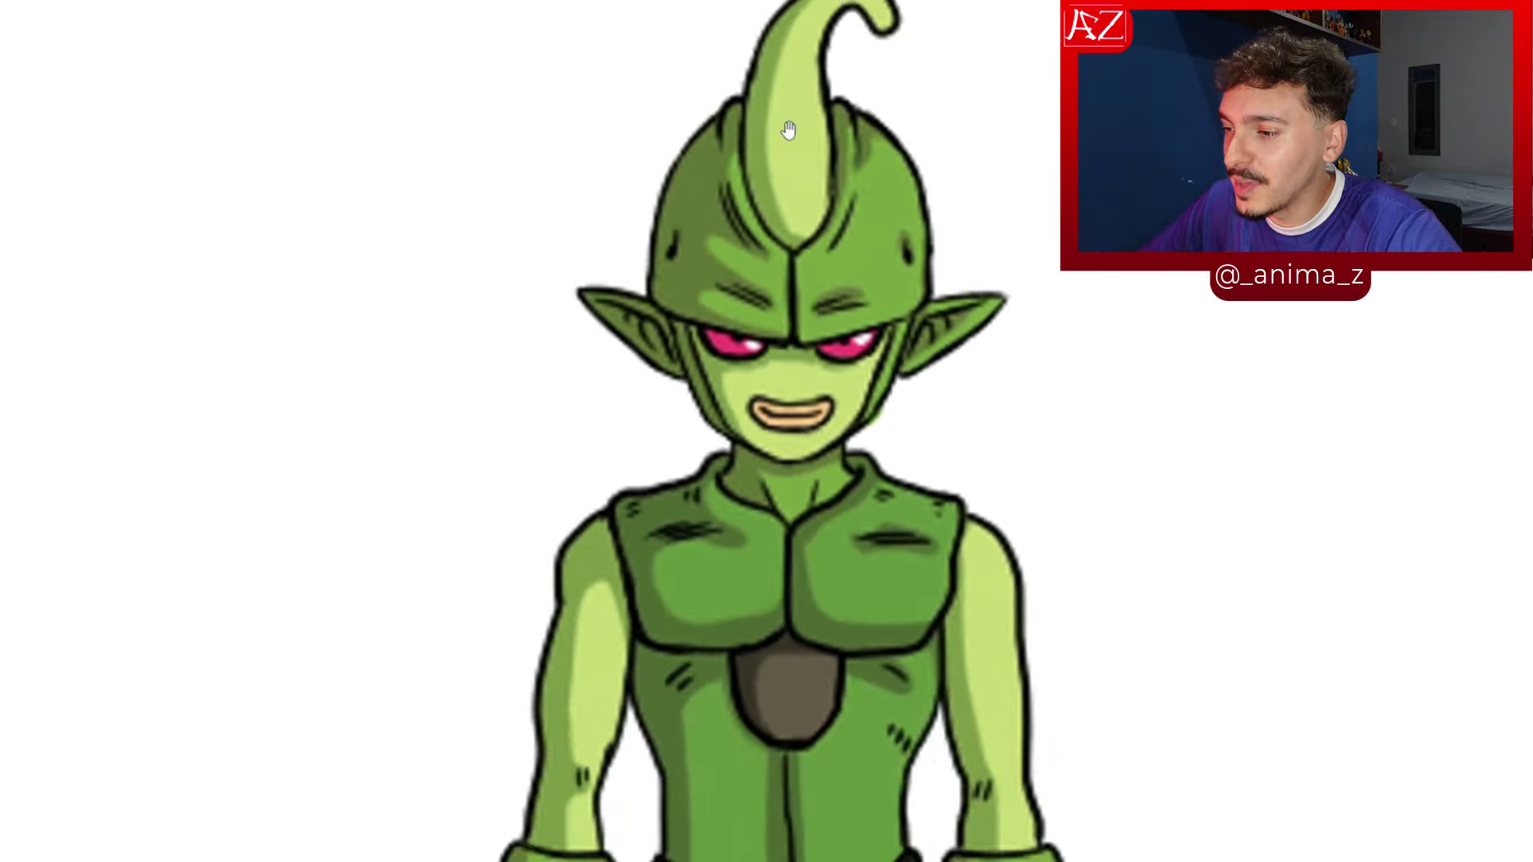
{"action": "scroll", "coordinate": [787, 128], "scroll_direction": "up", "scroll_amount": 4}
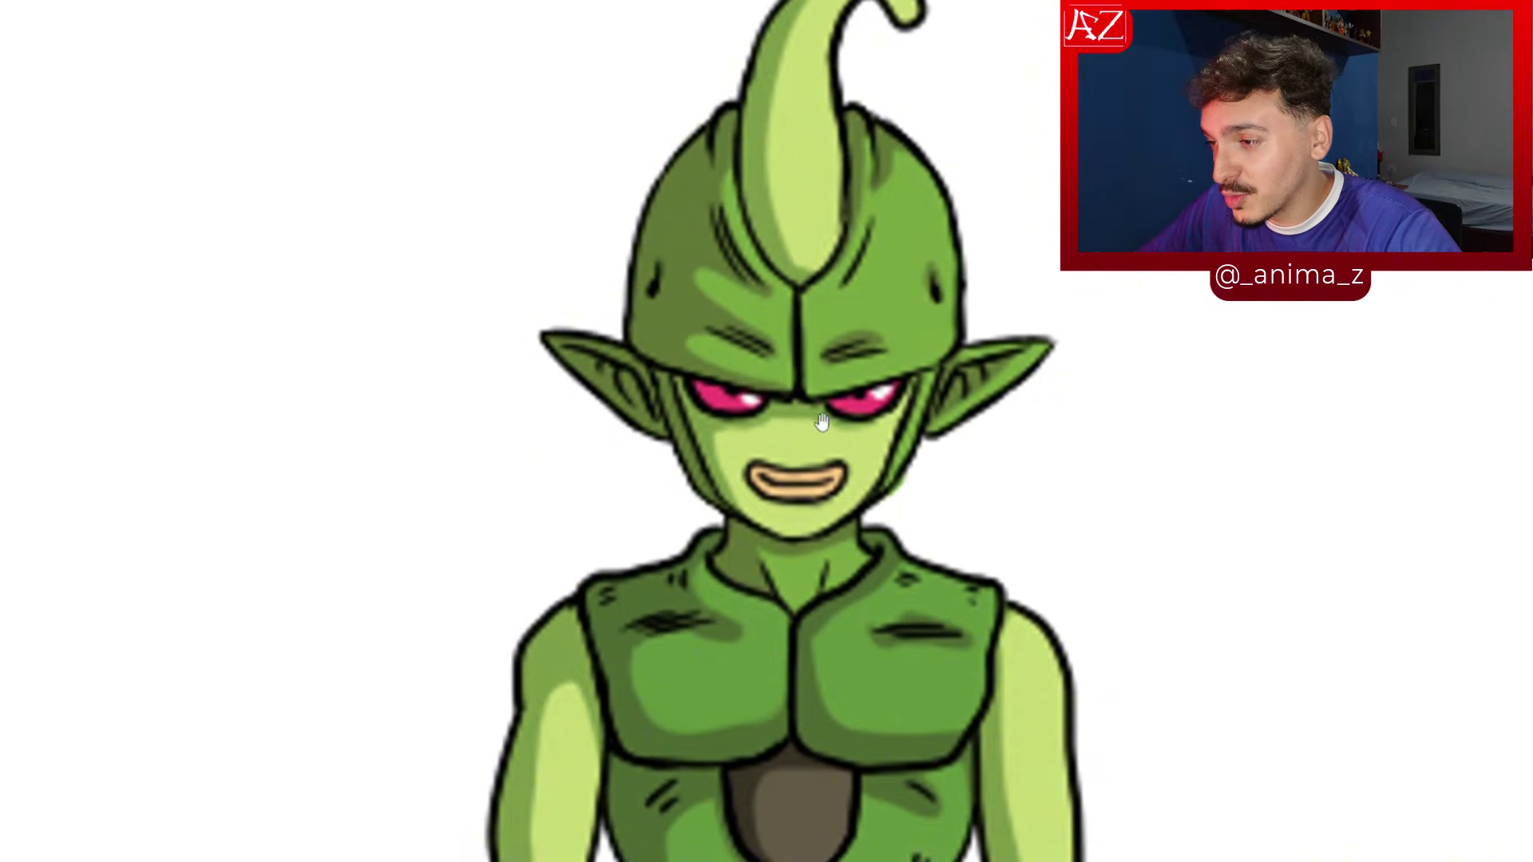
{"action": "scroll", "coordinate": [627, 339], "scroll_direction": "down", "scroll_amount": 5}
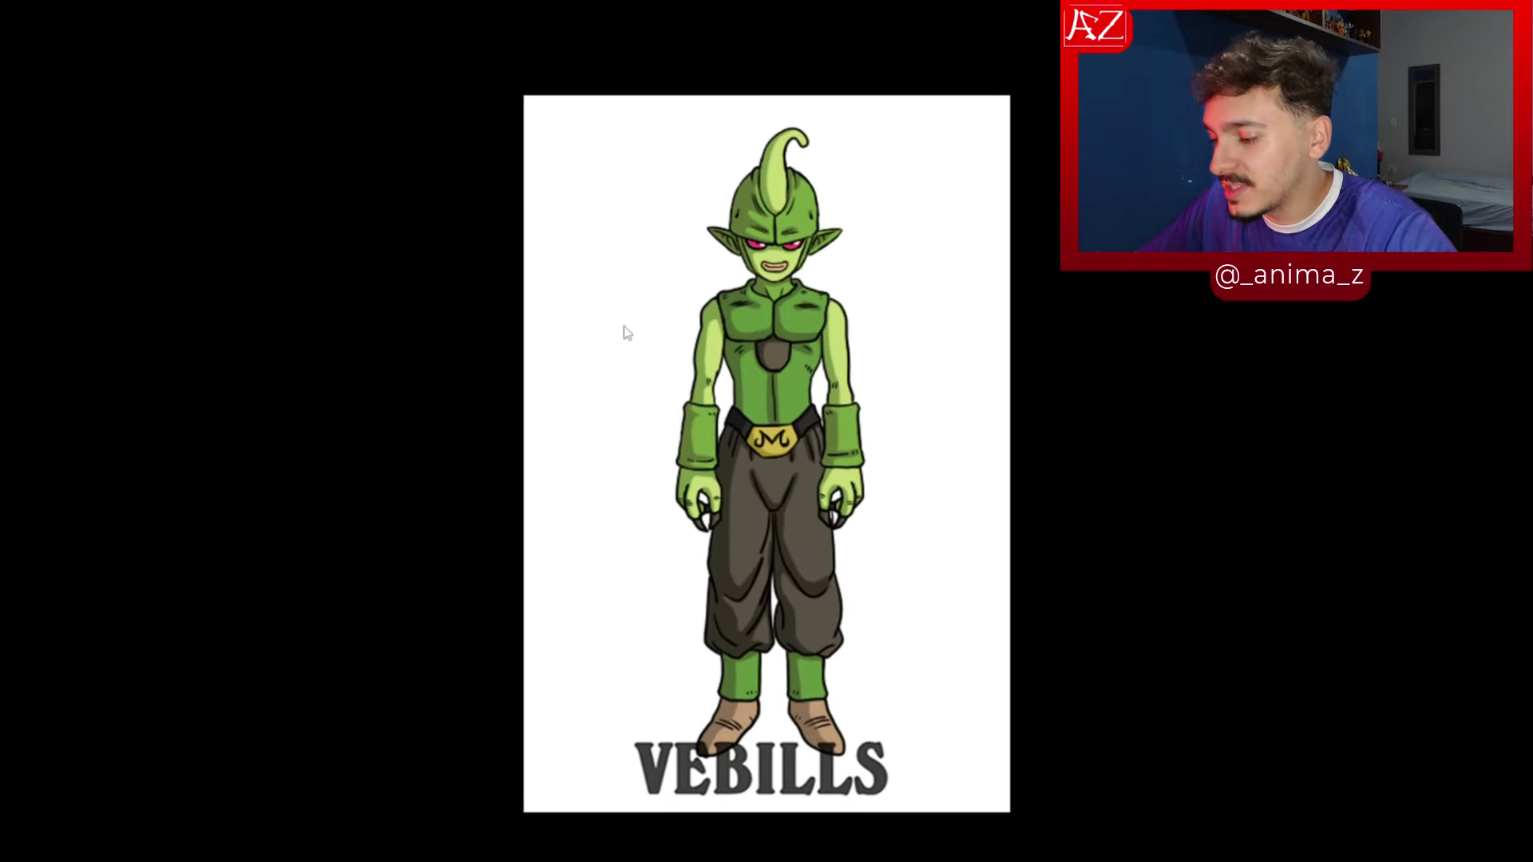
Show the next image, the Dragon Ball Daima style redesign, and examine its horned head, armoured bracers and full figure
{"action": "key", "text": "Right"}
{"action": "scroll", "coordinate": [624, 325], "scroll_direction": "up", "scroll_amount": 4}
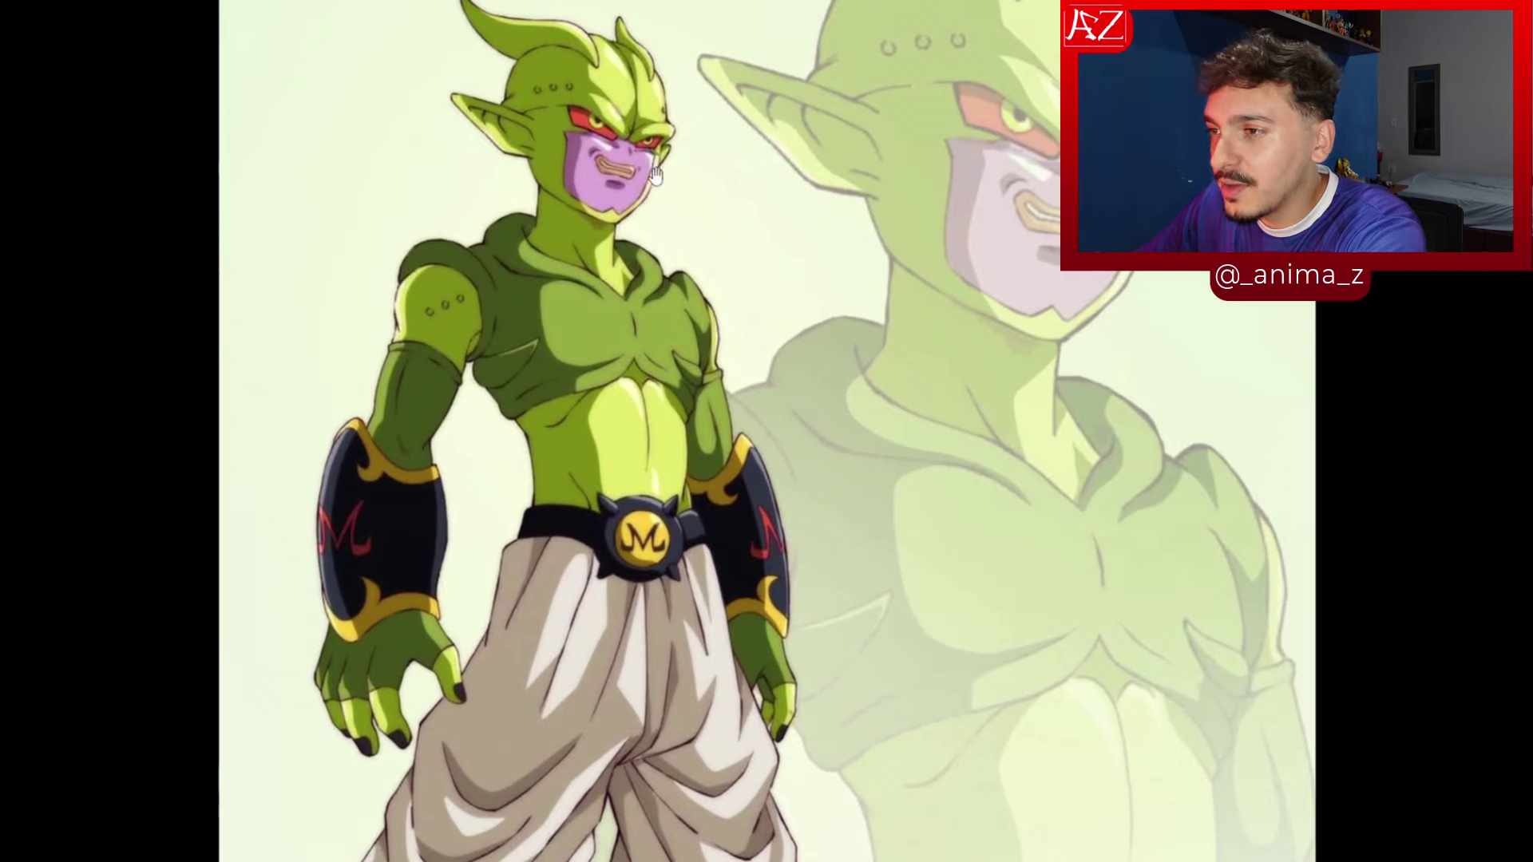
{"action": "scroll", "coordinate": [655, 174], "scroll_direction": "down", "scroll_amount": 4}
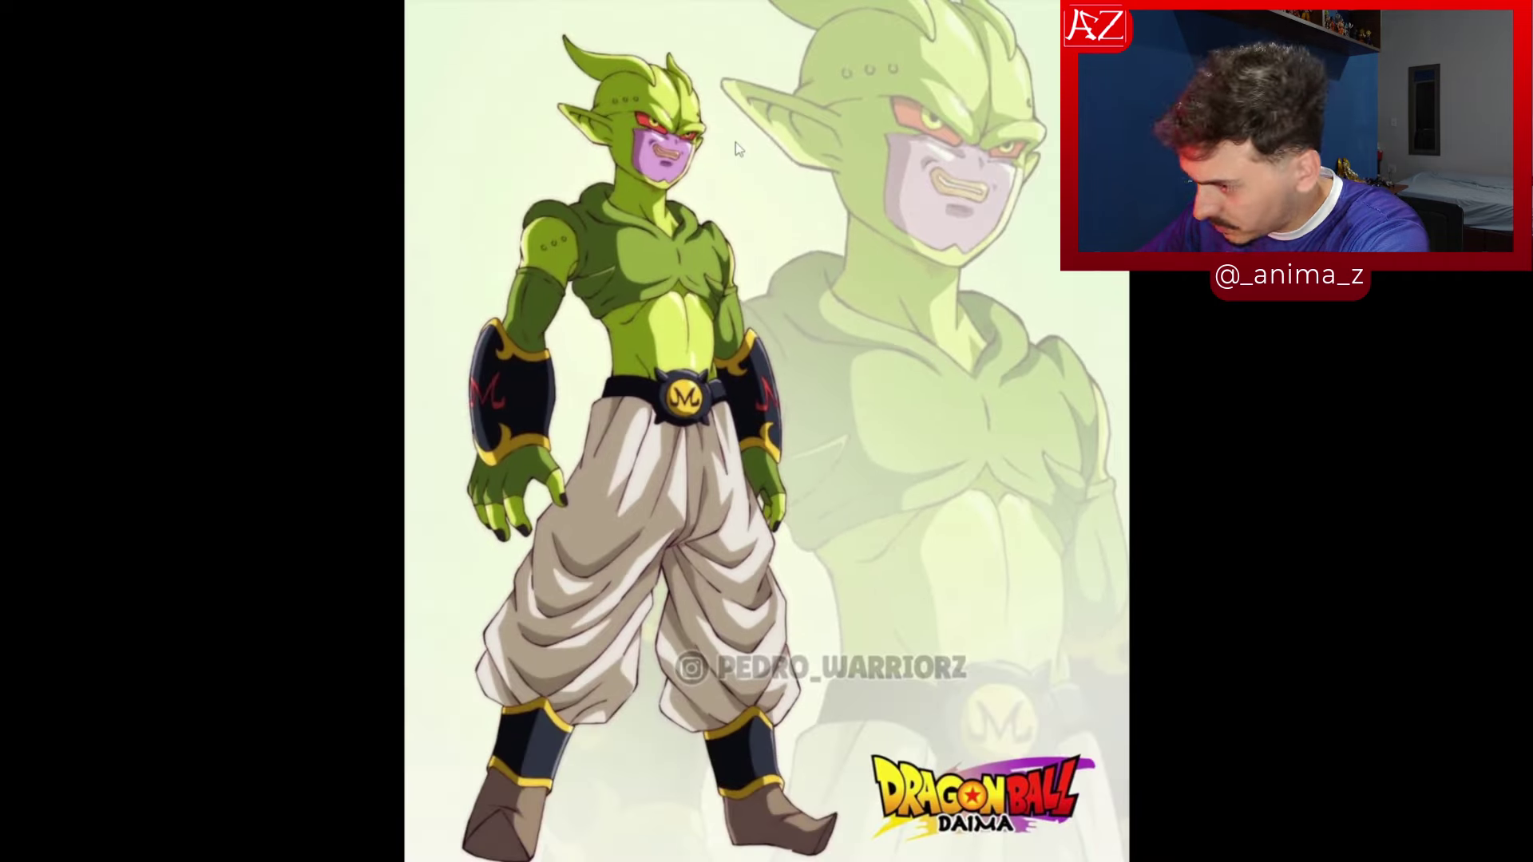
Examine the Dragon Ball Daima style figure's baggy trousers, hooded top, belt, black bracers and clawed hands up close and against the wider figure
{"action": "scroll", "coordinate": [905, 703], "scroll_direction": "up", "scroll_amount": 4}
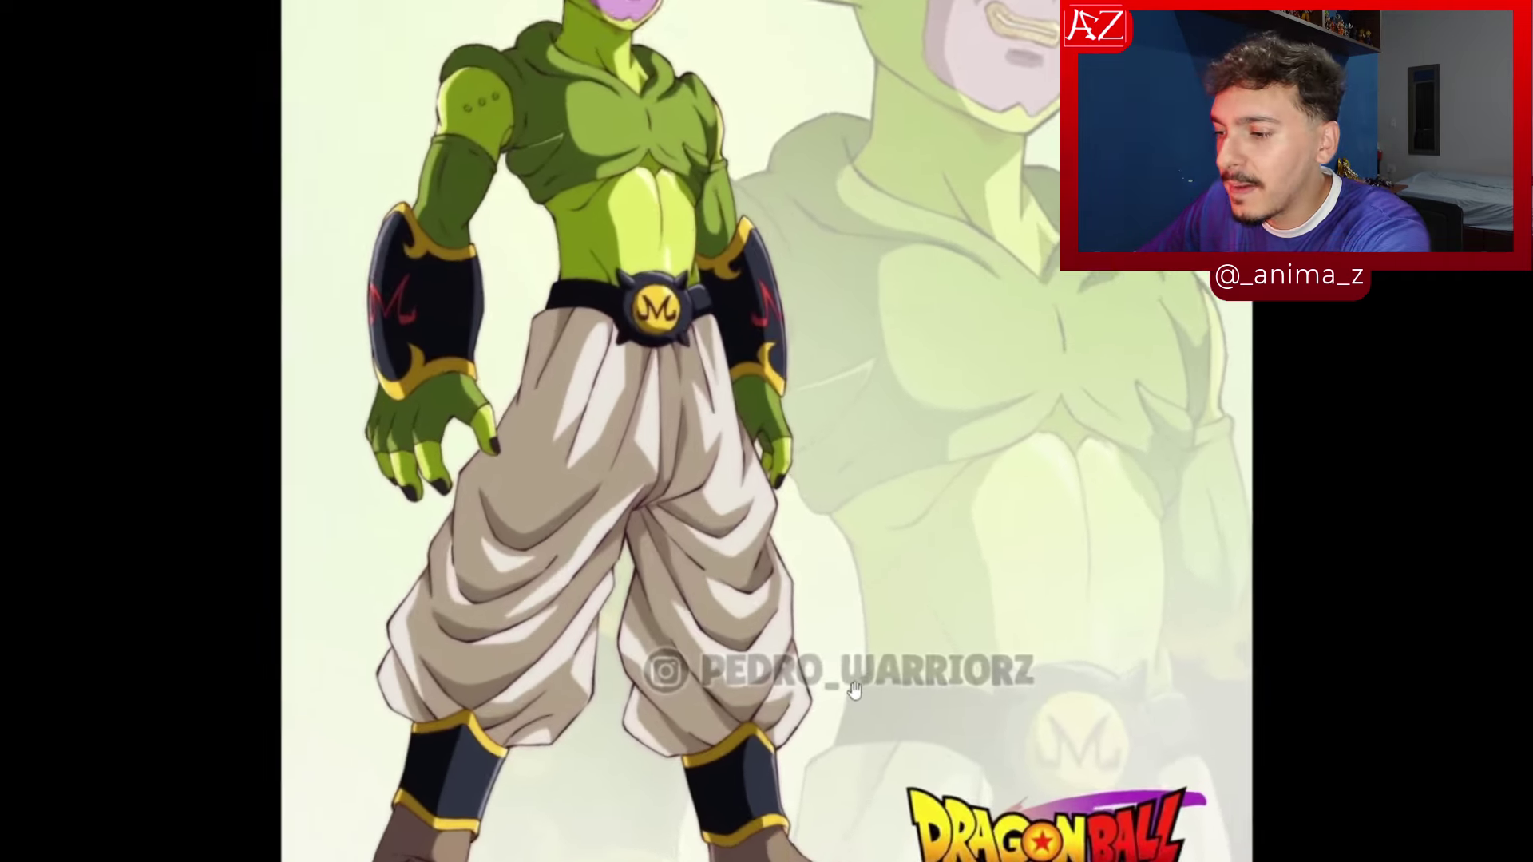
{"action": "scroll", "coordinate": [902, 552], "scroll_direction": "down", "scroll_amount": 4}
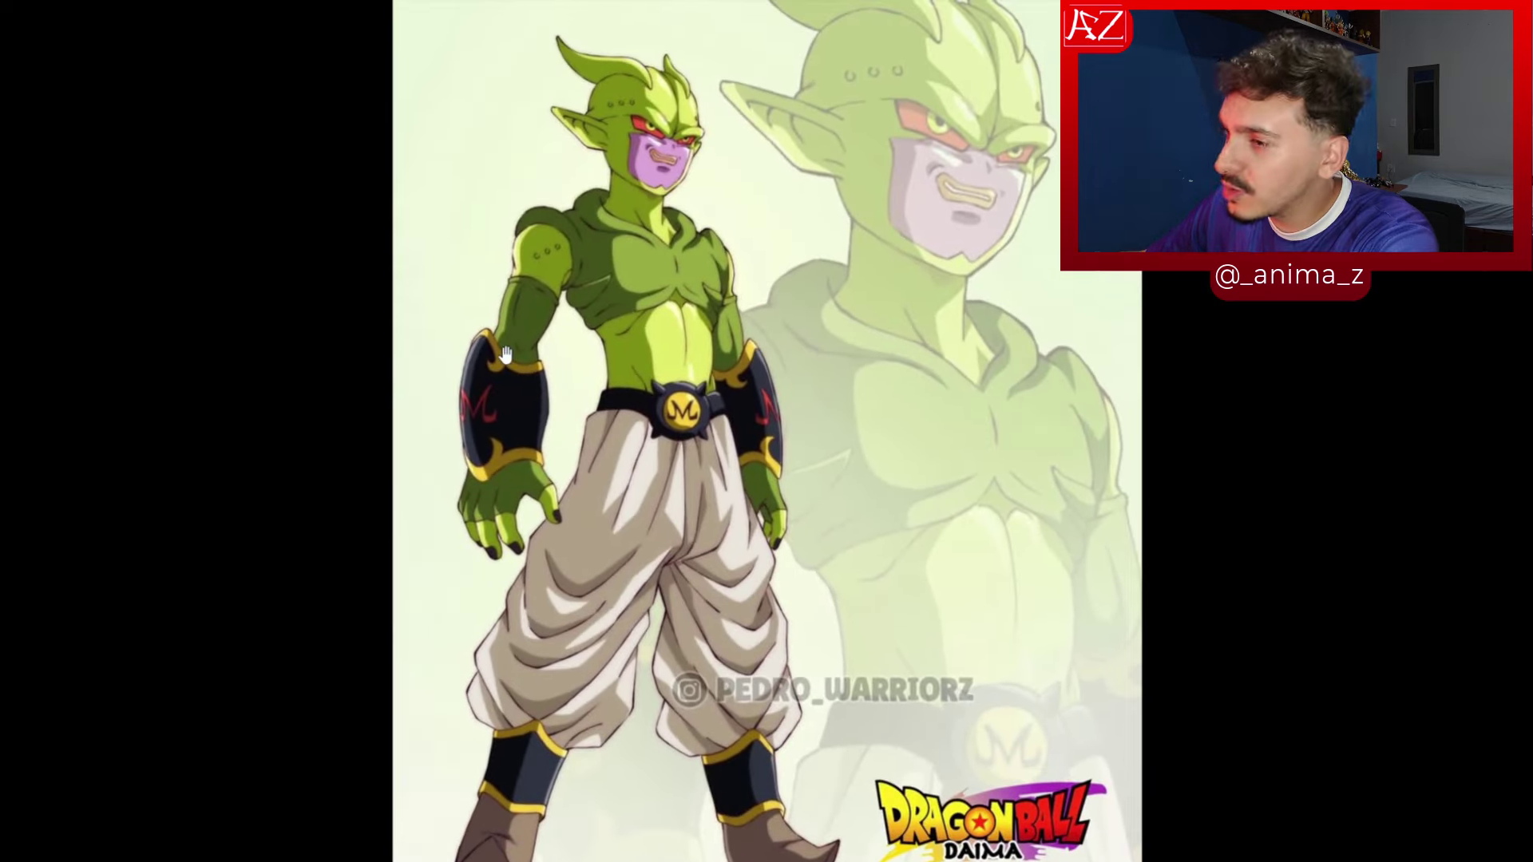
{"action": "scroll", "coordinate": [535, 192], "scroll_direction": "up", "scroll_amount": 4}
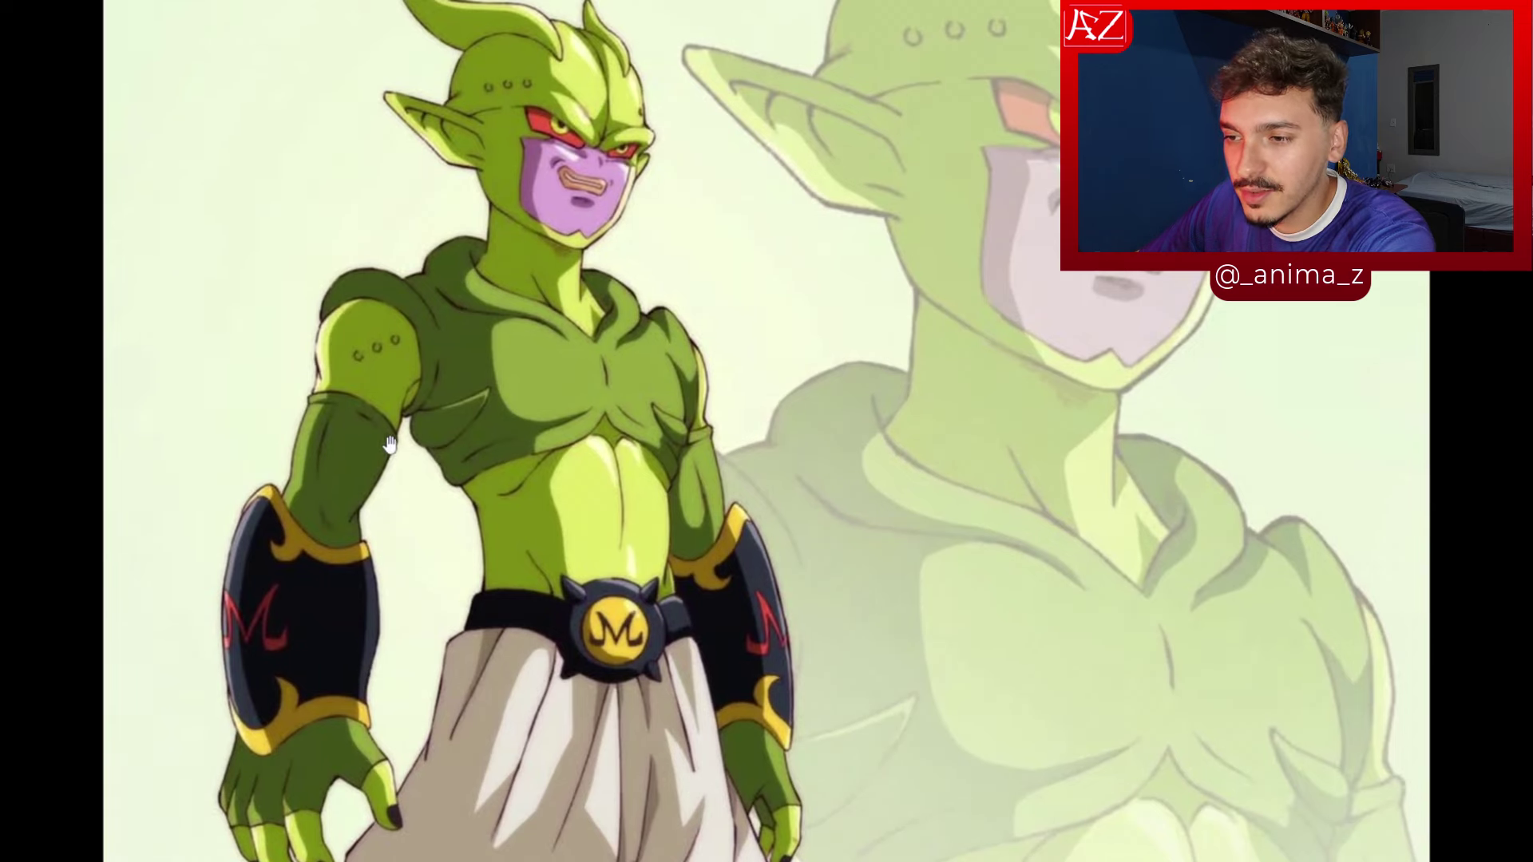
{"action": "scroll", "coordinate": [403, 415], "scroll_direction": "down", "scroll_amount": 4}
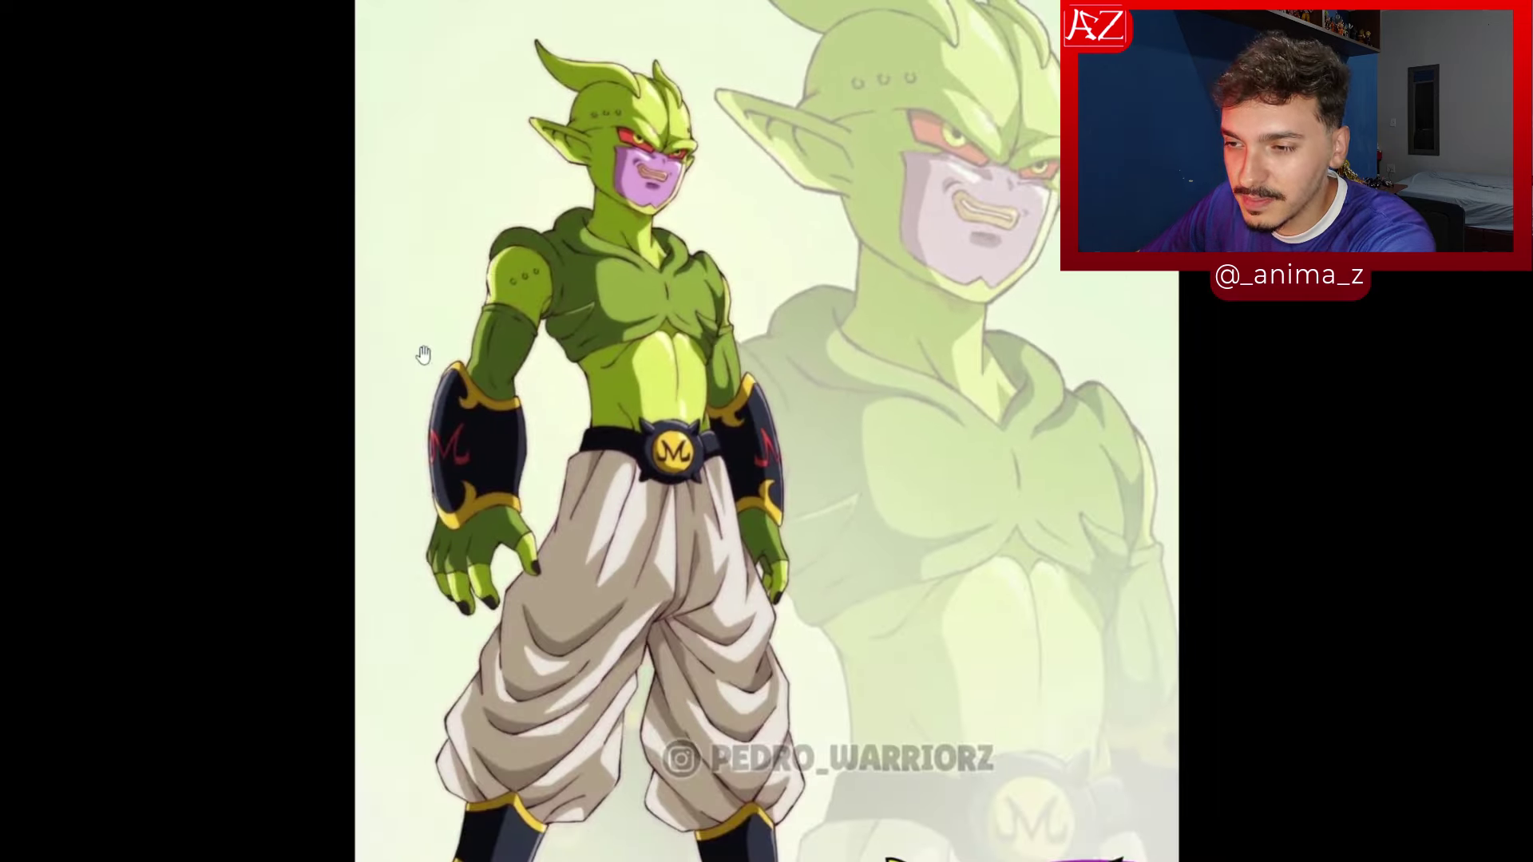
{"action": "scroll", "coordinate": [352, 319], "scroll_direction": "up", "scroll_amount": 5}
{"action": "scroll", "coordinate": [339, 295], "scroll_direction": "down", "scroll_amount": 4}
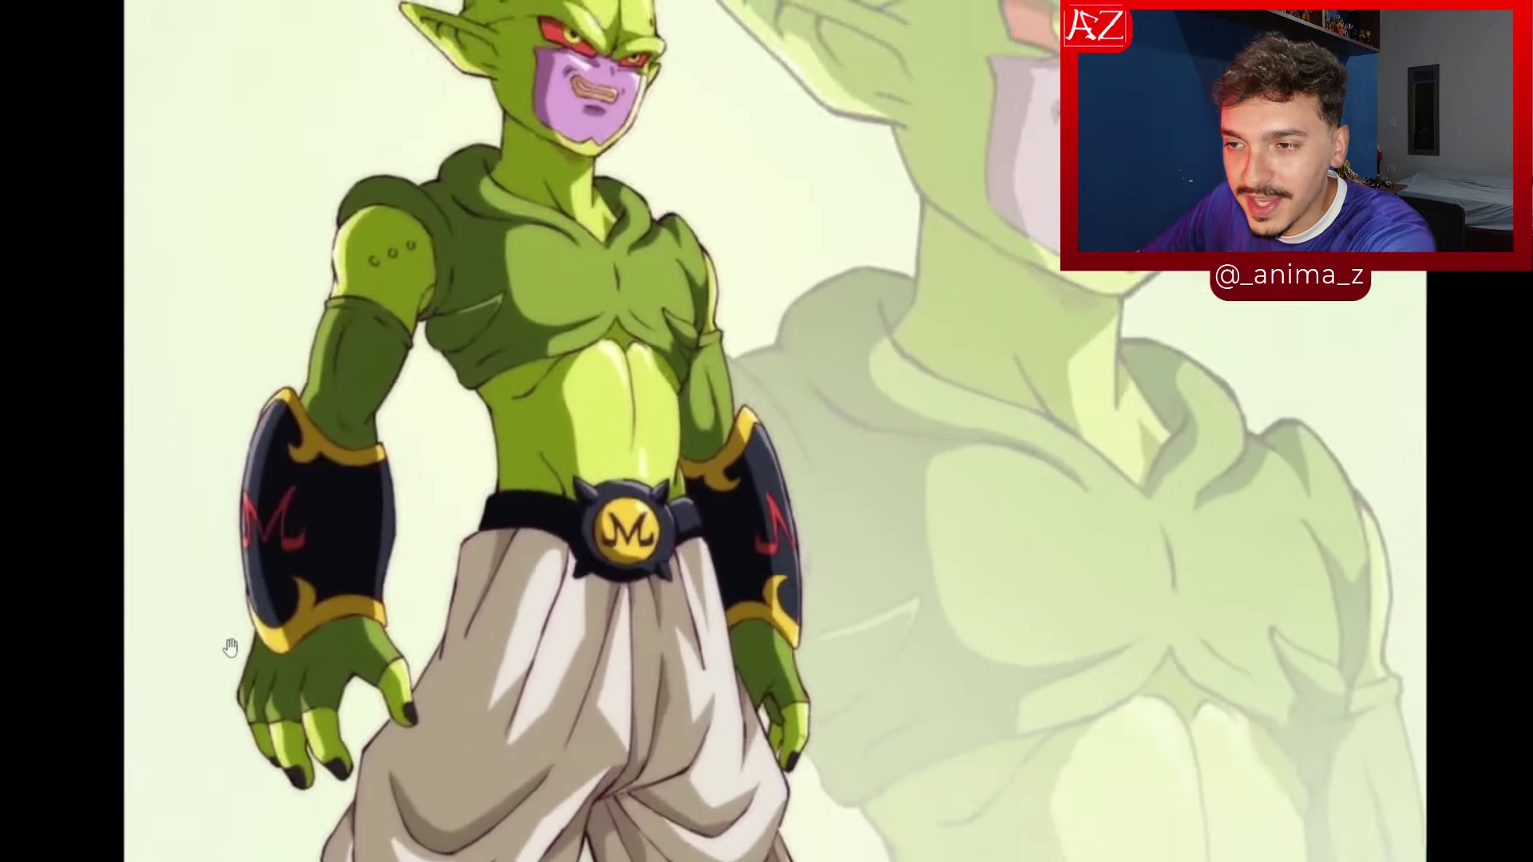
{"action": "scroll", "coordinate": [414, 591], "scroll_direction": "up", "scroll_amount": 5}
{"action": "scroll", "coordinate": [414, 591], "scroll_direction": "down", "scroll_amount": 4}
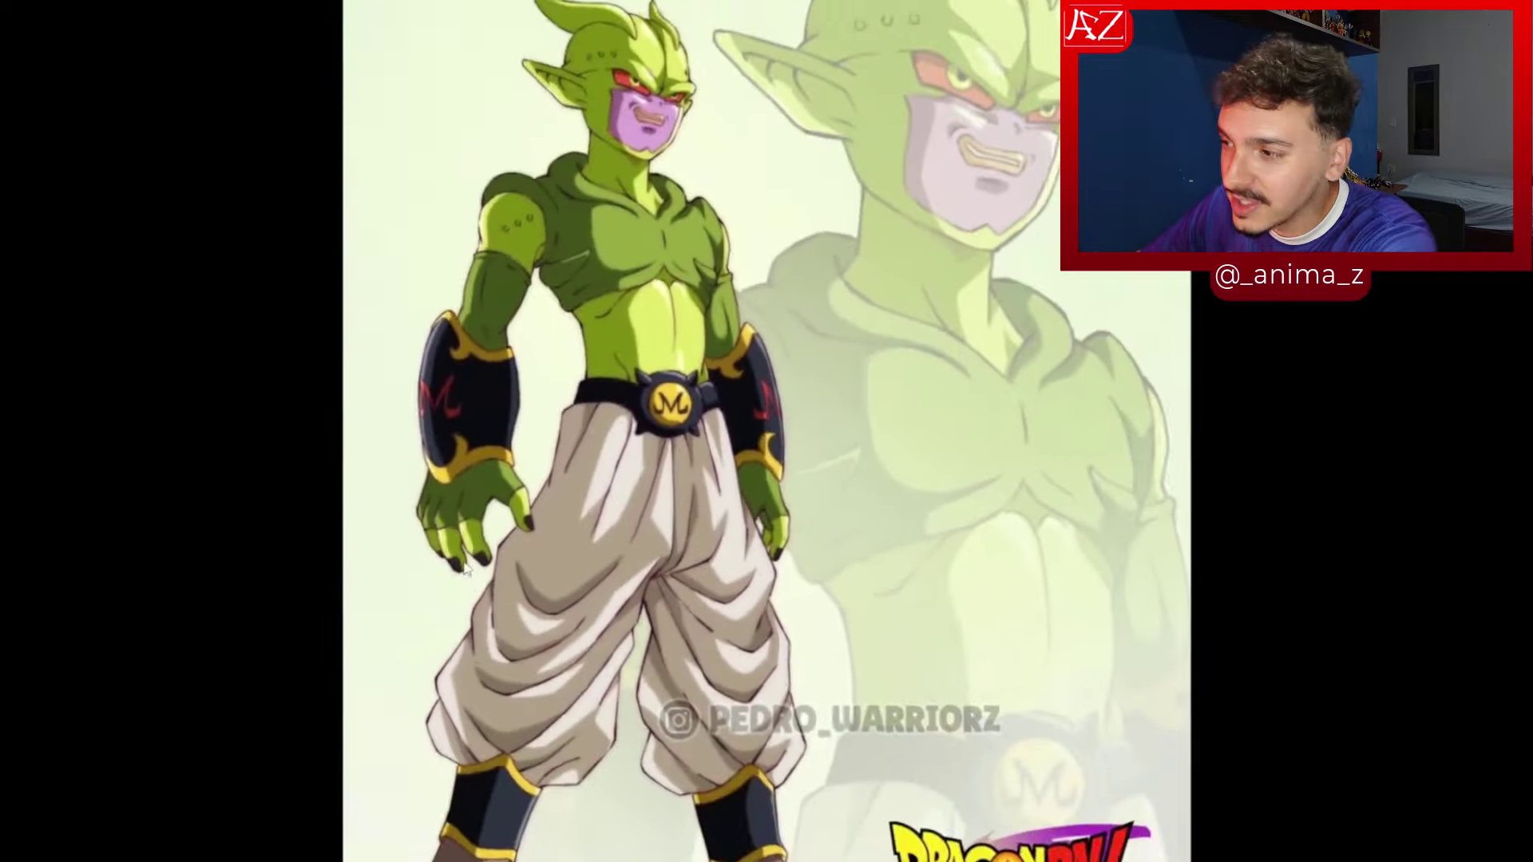
{"action": "scroll", "coordinate": [245, 351], "scroll_direction": "up", "scroll_amount": 4}
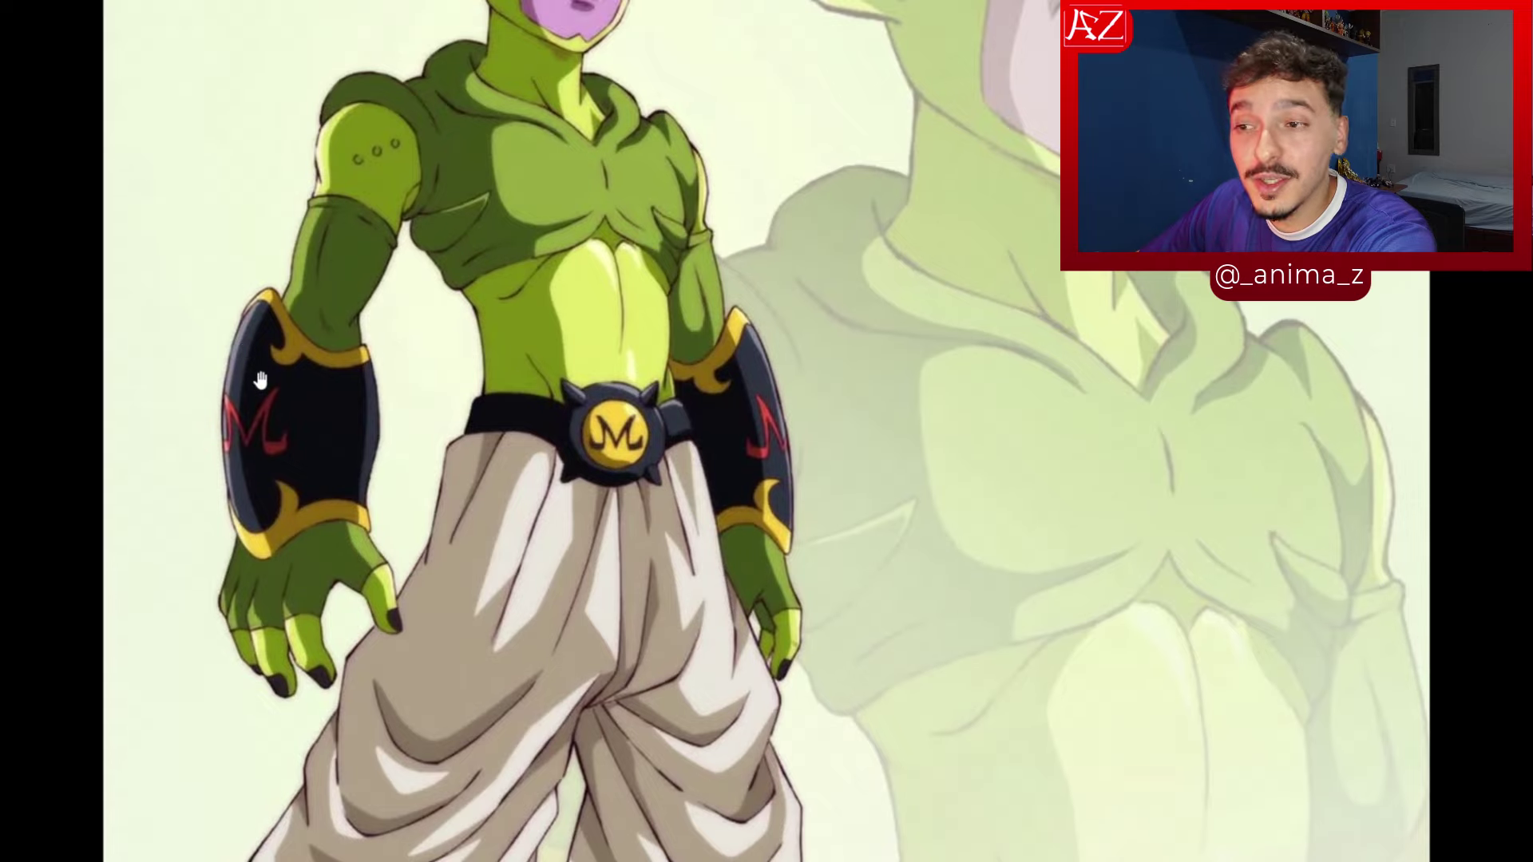